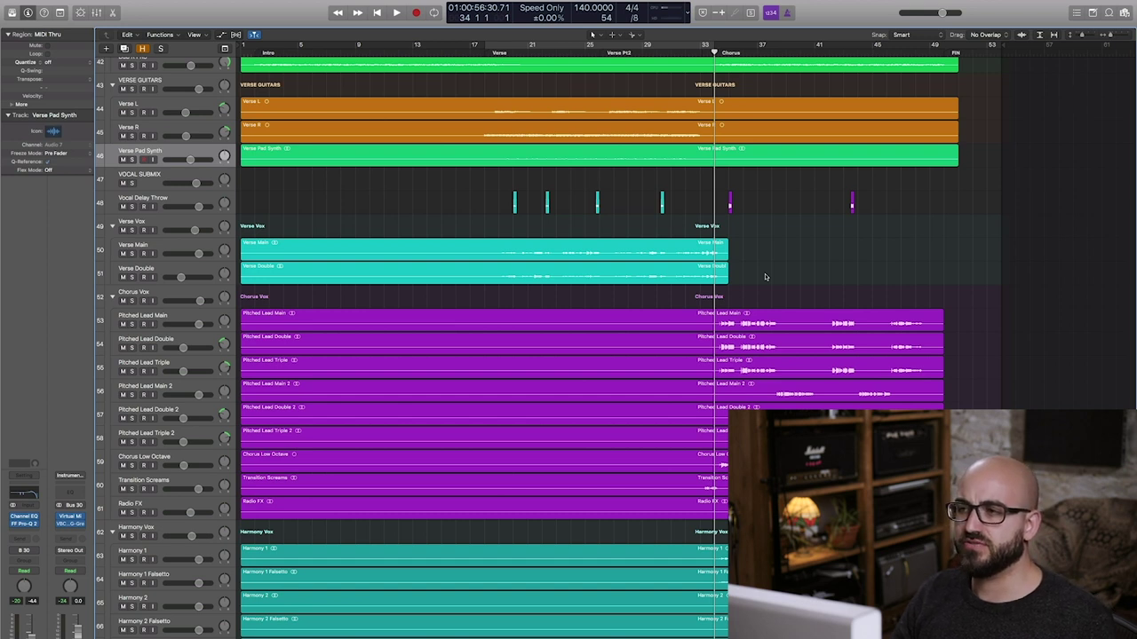
- Solo the Pitched Lead Main track with its three insert effects bypassed and audition it from the chorus at bar 34
{"action": "left_click", "coordinate": [177, 319]}
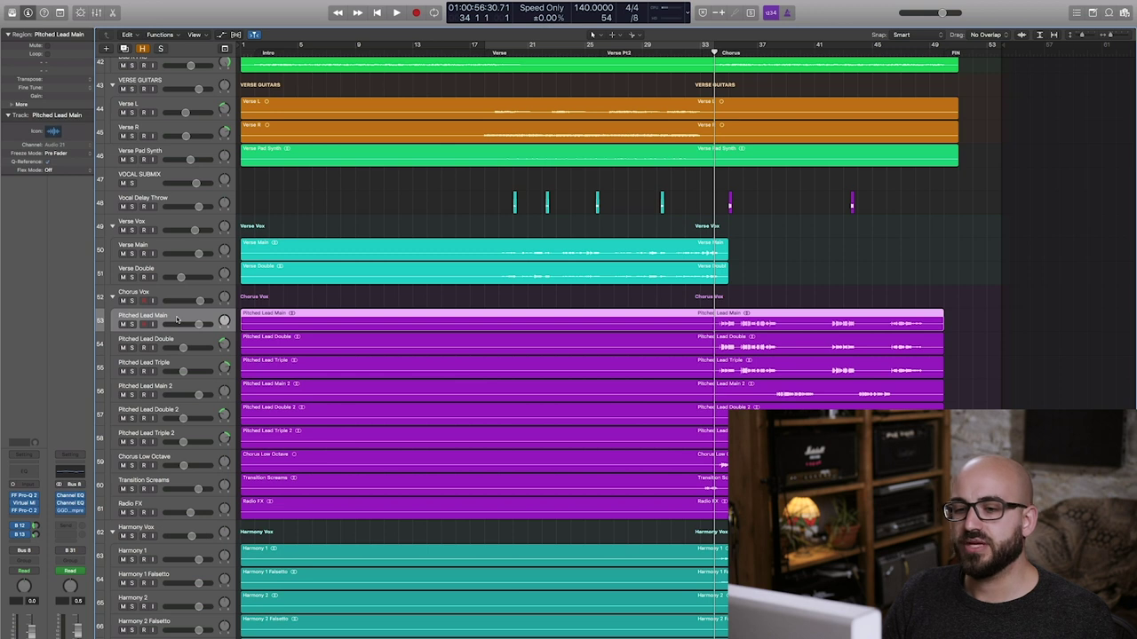
{"action": "scroll", "coordinate": [623, 298], "scroll_direction": "up", "scroll_amount": 3}
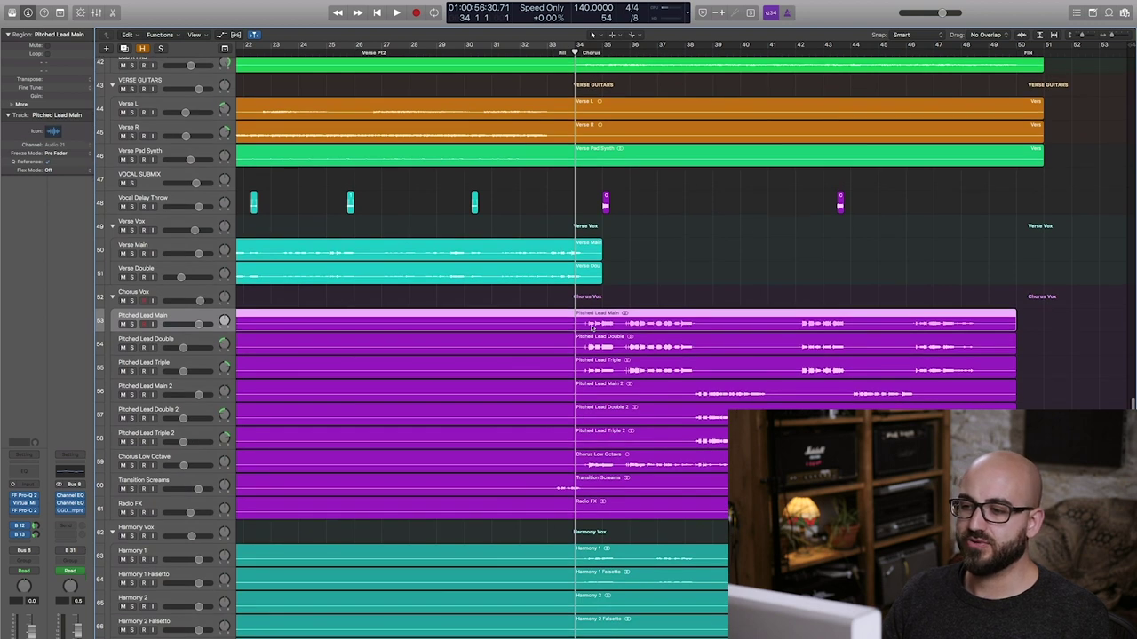
{"action": "scroll", "coordinate": [682, 327], "scroll_direction": "up", "scroll_amount": 1}
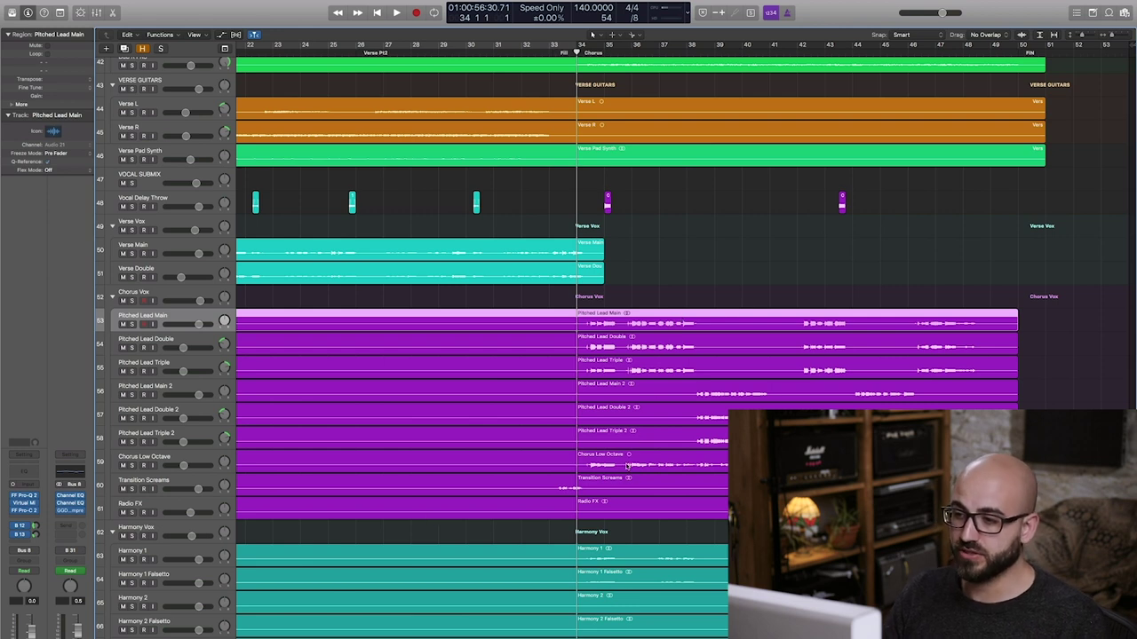
{"action": "scroll", "coordinate": [597, 330], "scroll_direction": "down", "scroll_amount": 1}
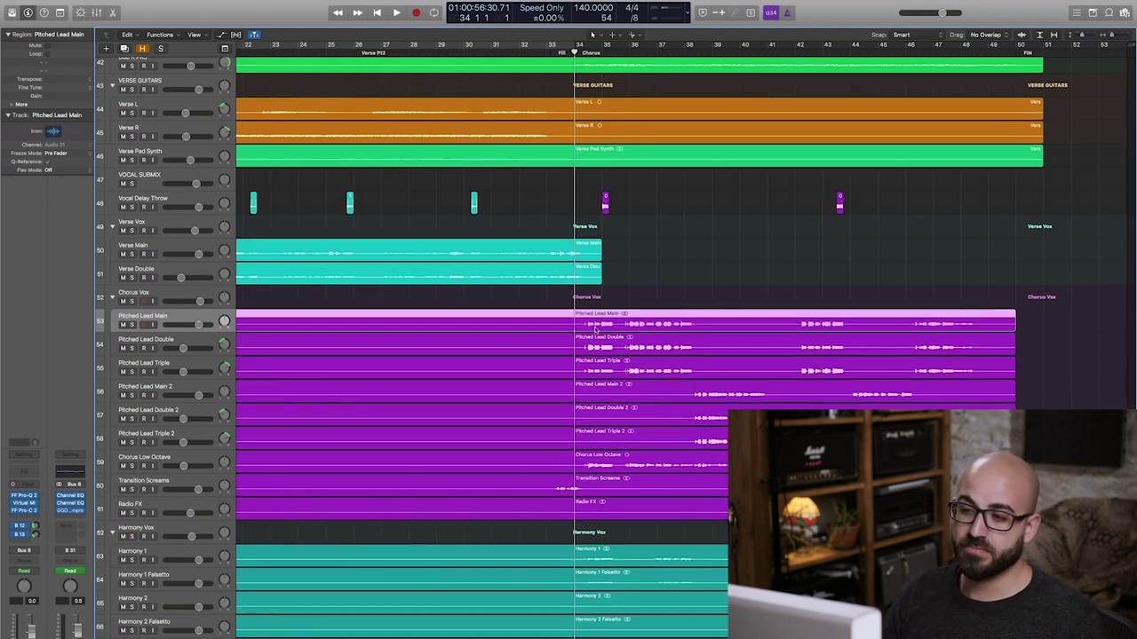
{"action": "scroll", "coordinate": [597, 331], "scroll_direction": "up", "scroll_amount": 1}
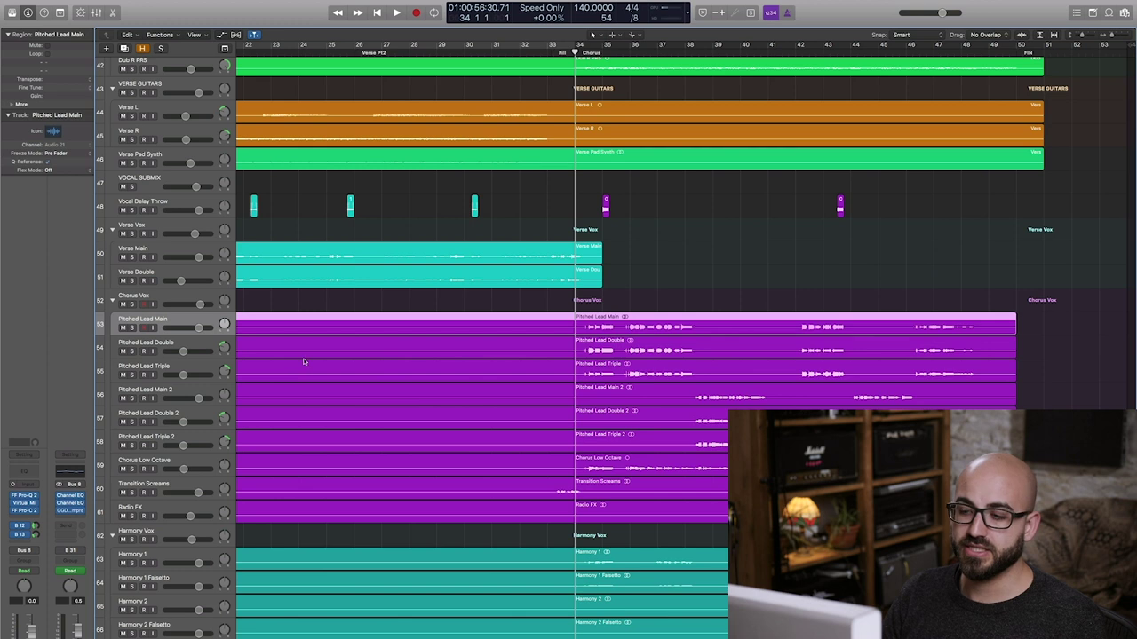
{"action": "key", "text": "s"}
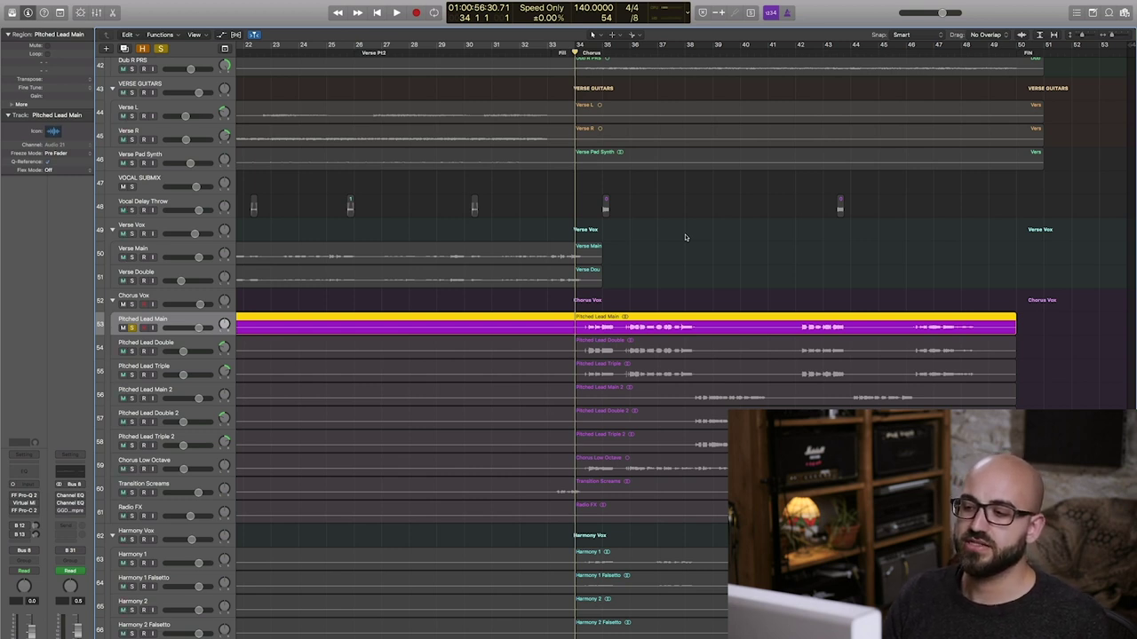
{"action": "key", "text": "space"}
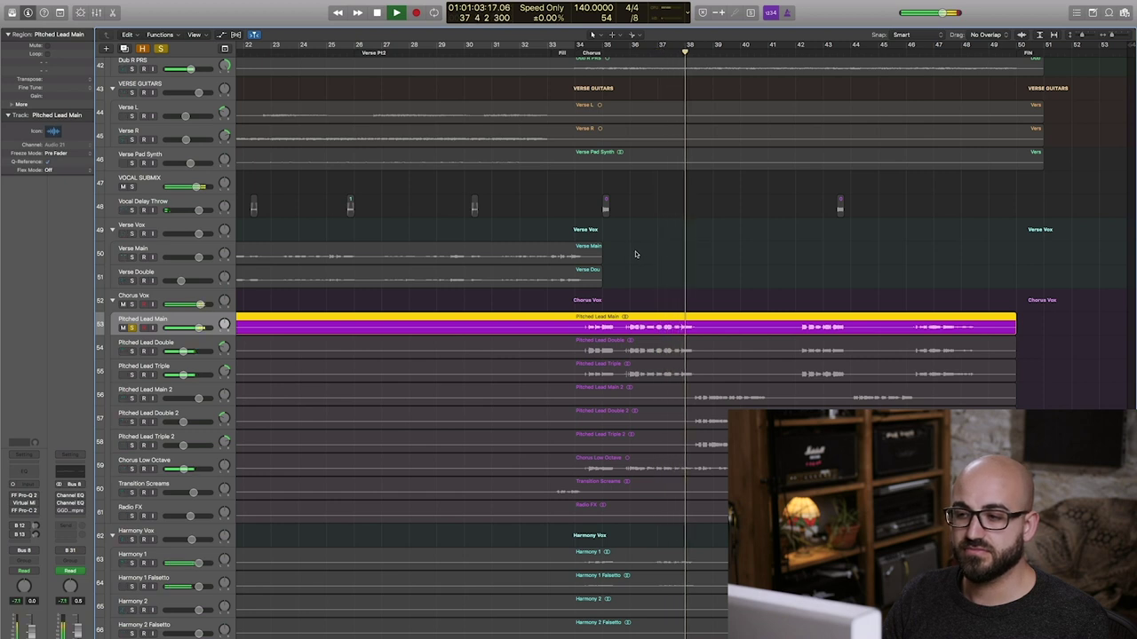
{"action": "key", "text": "space"}
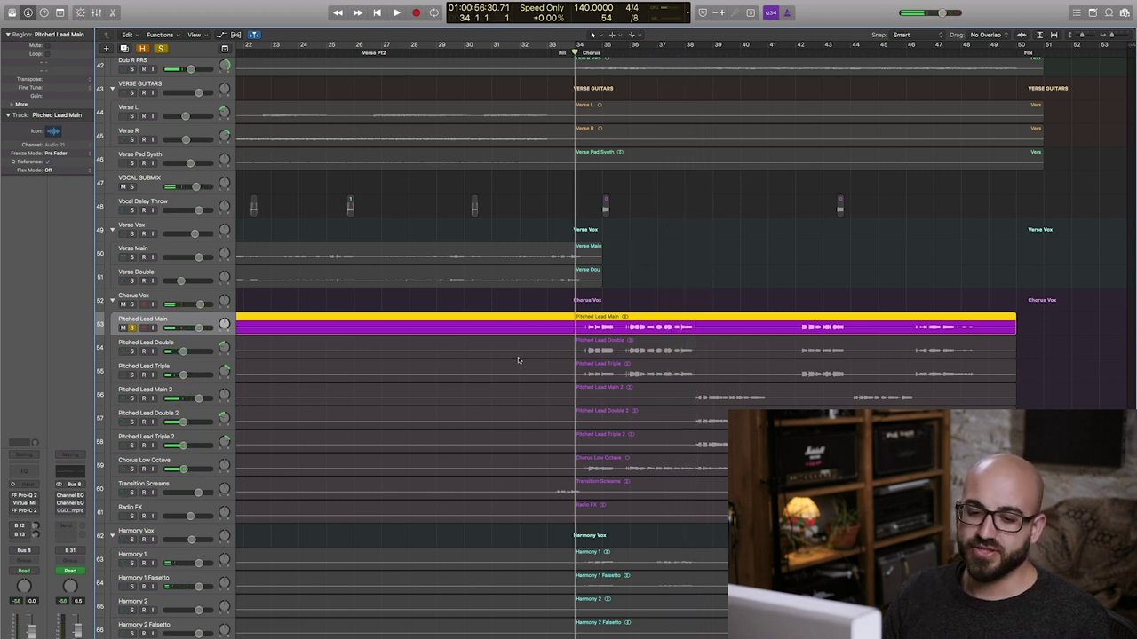
- Open the Pro-Q 2 equalizer on Pitched Lead Main and set a cycle range over bars 34 to 39
{"action": "left_click", "coordinate": [23, 497]}
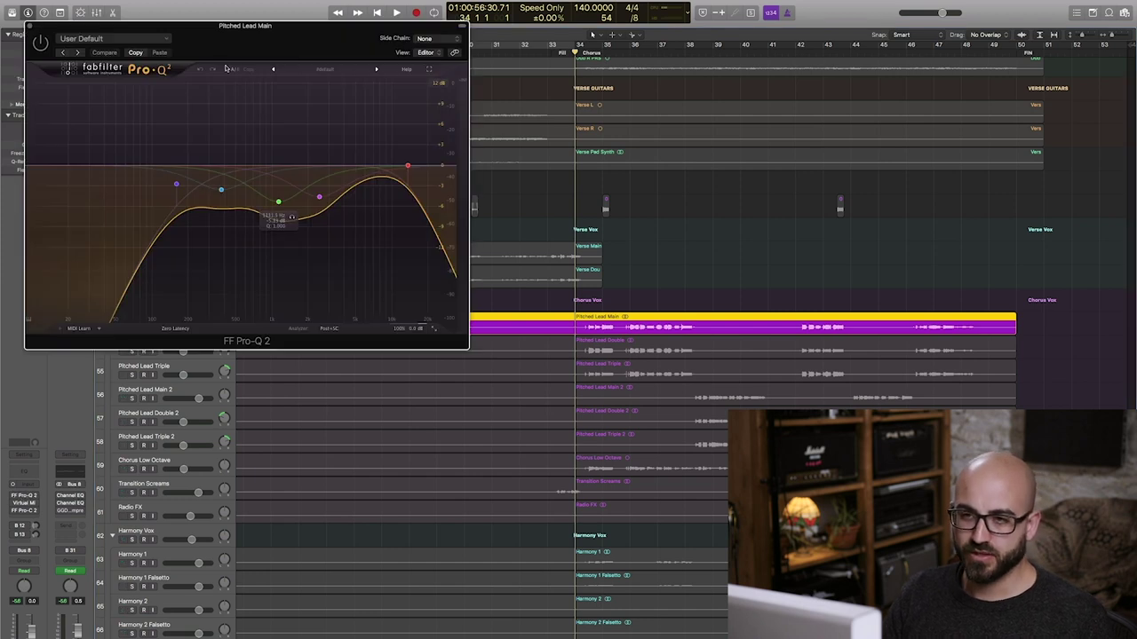
{"action": "left_click_drag", "start_coordinate": [192, 28], "coordinate": [236, 131]}
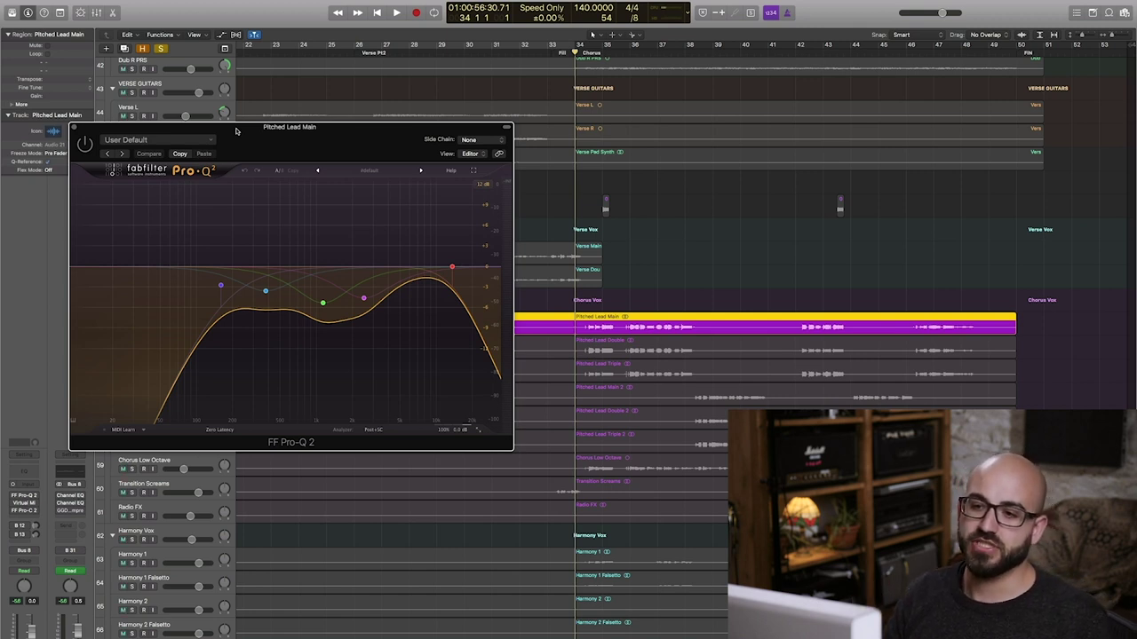
{"action": "mouse_move", "coordinate": [221, 287]}
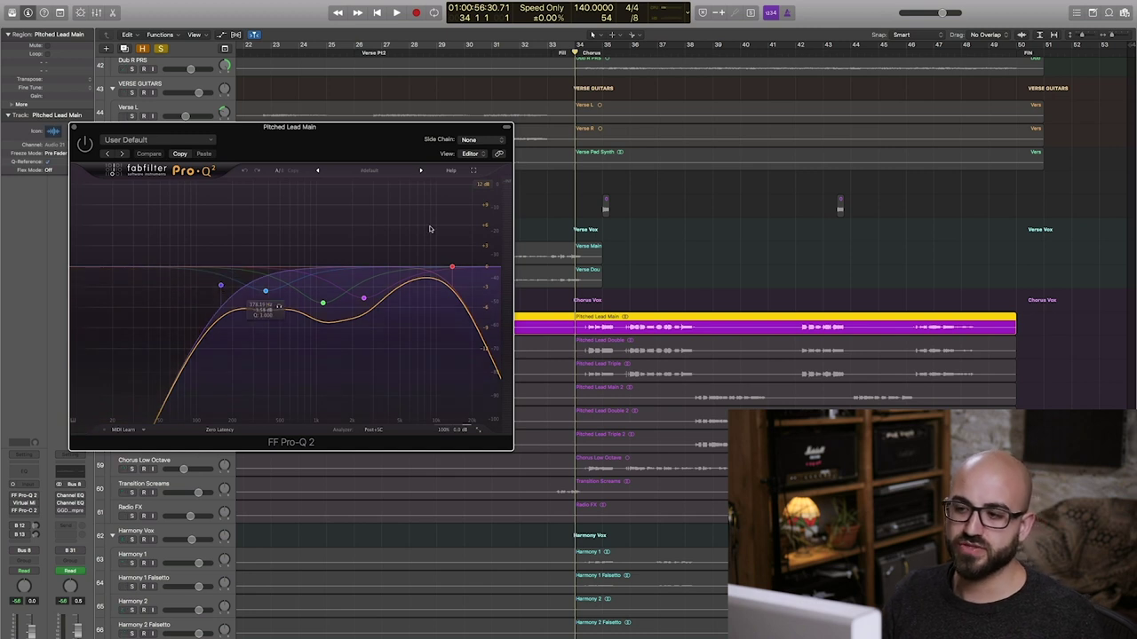
{"action": "left_click_drag", "start_coordinate": [579, 44], "coordinate": [710, 44]}
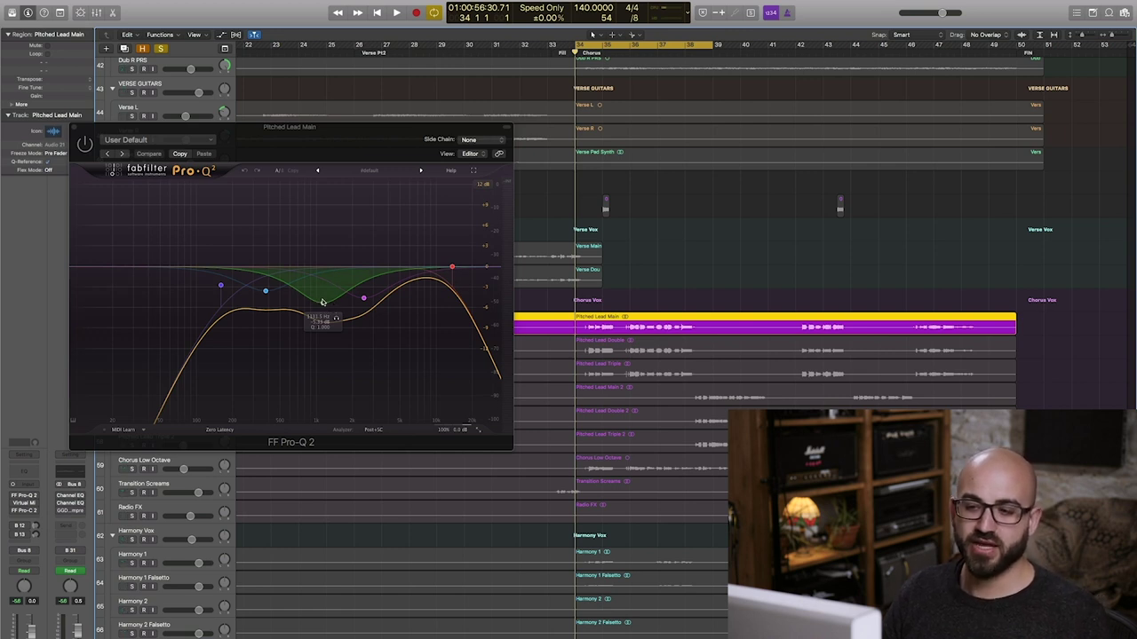
{"action": "left_click_drag", "start_coordinate": [323, 303], "coordinate": [353, 320]}
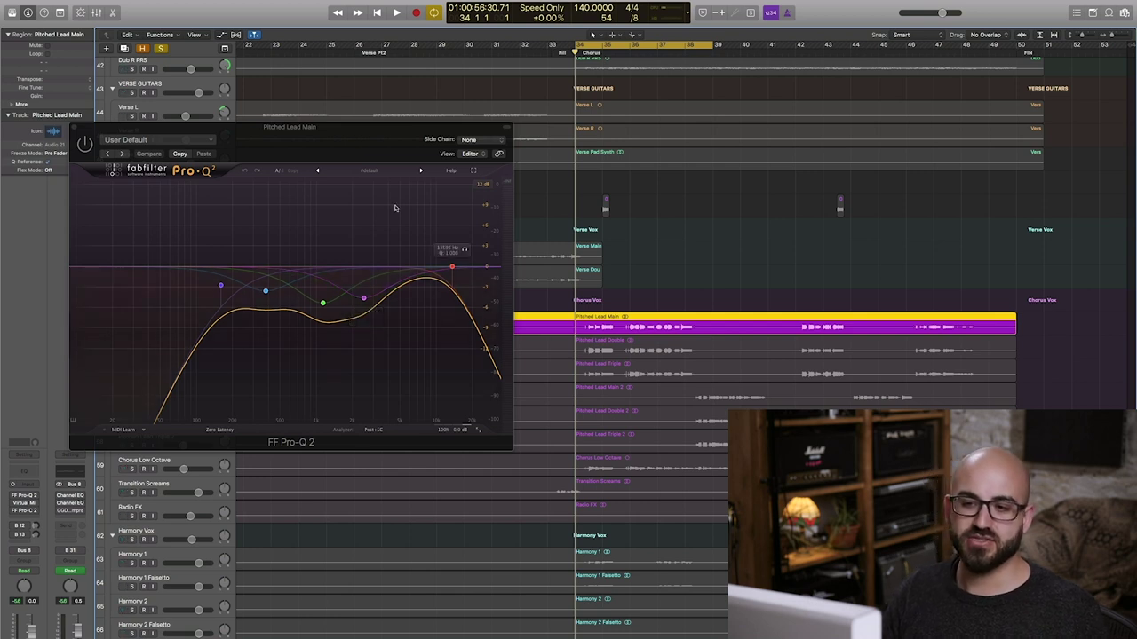
{"action": "left_click", "coordinate": [363, 297]}
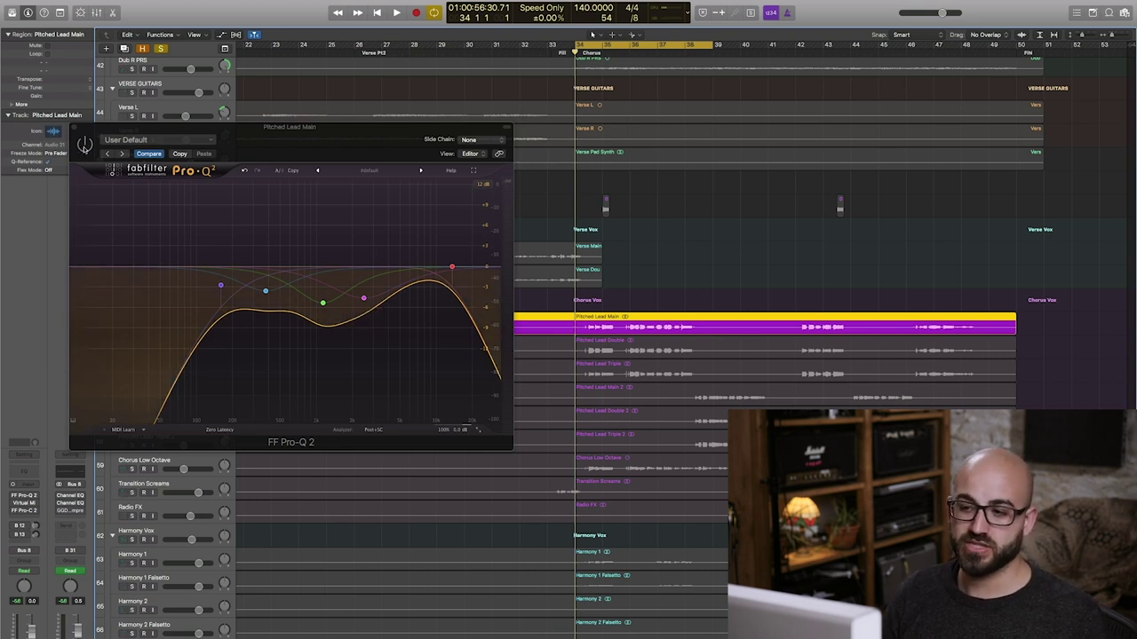
- Play the looped chorus and switch on the Pro-Q 2 during playback to compare the vocal with and without EQ
{"action": "key", "text": "space"}
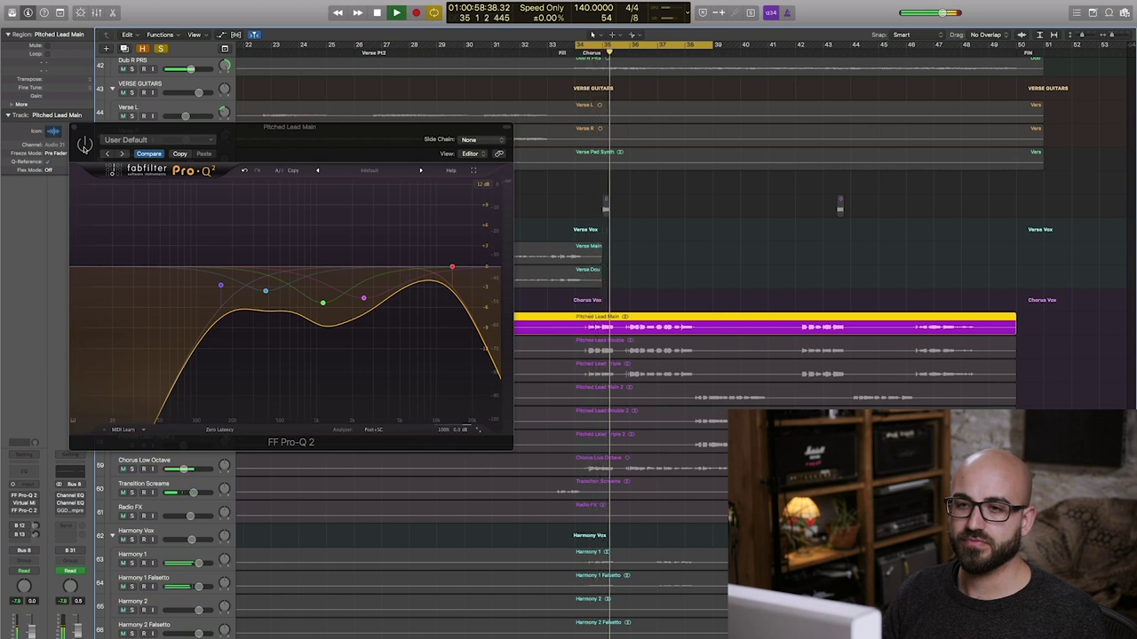
{"action": "left_click", "coordinate": [85, 145]}
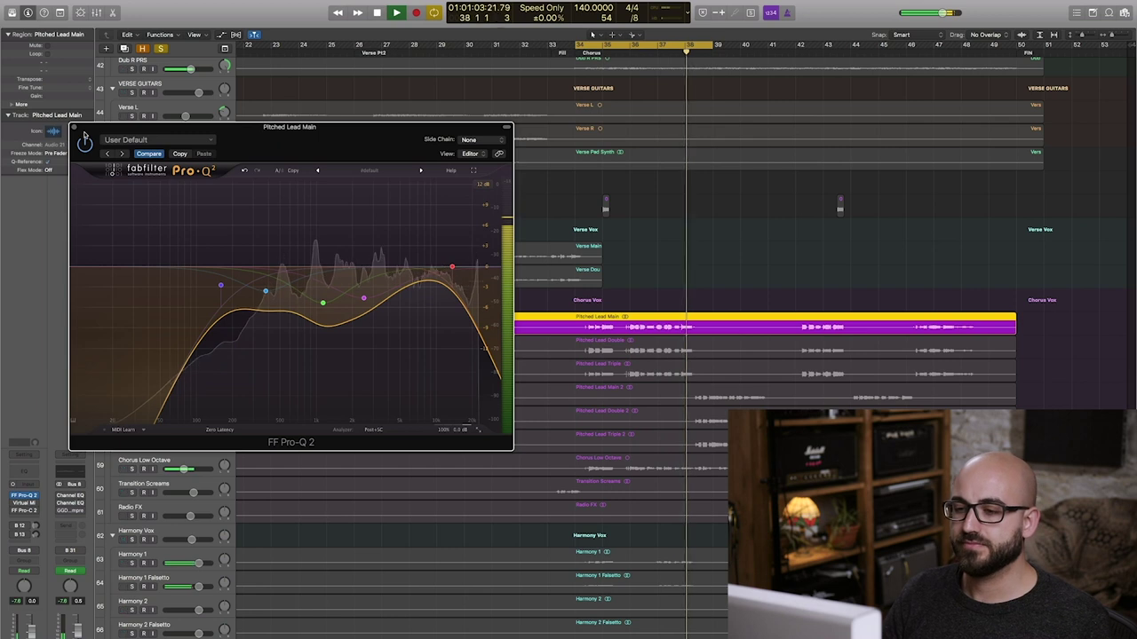
{"action": "key", "text": "space"}
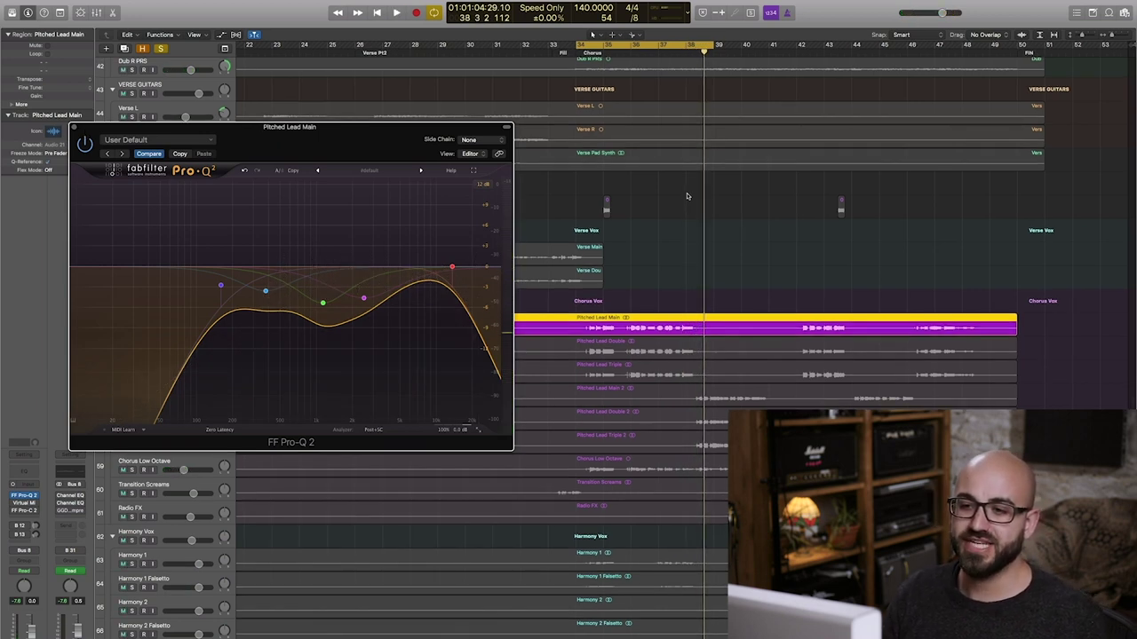
{"action": "scroll", "coordinate": [258, 293], "scroll_direction": "down", "scroll_amount": 5}
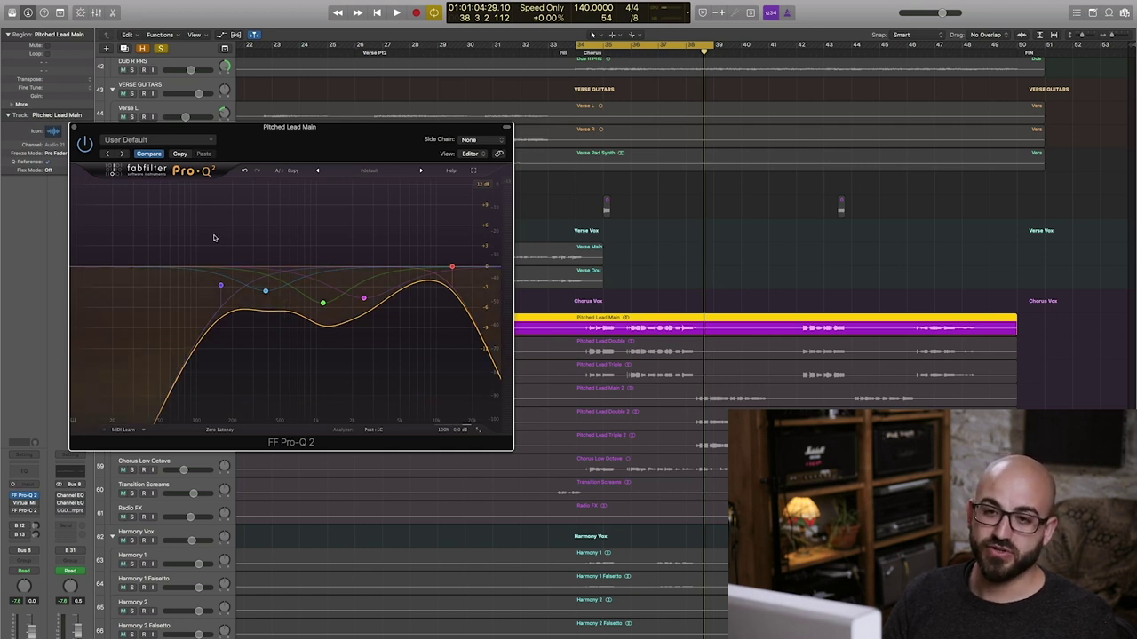
{"action": "left_click", "coordinate": [75, 128]}
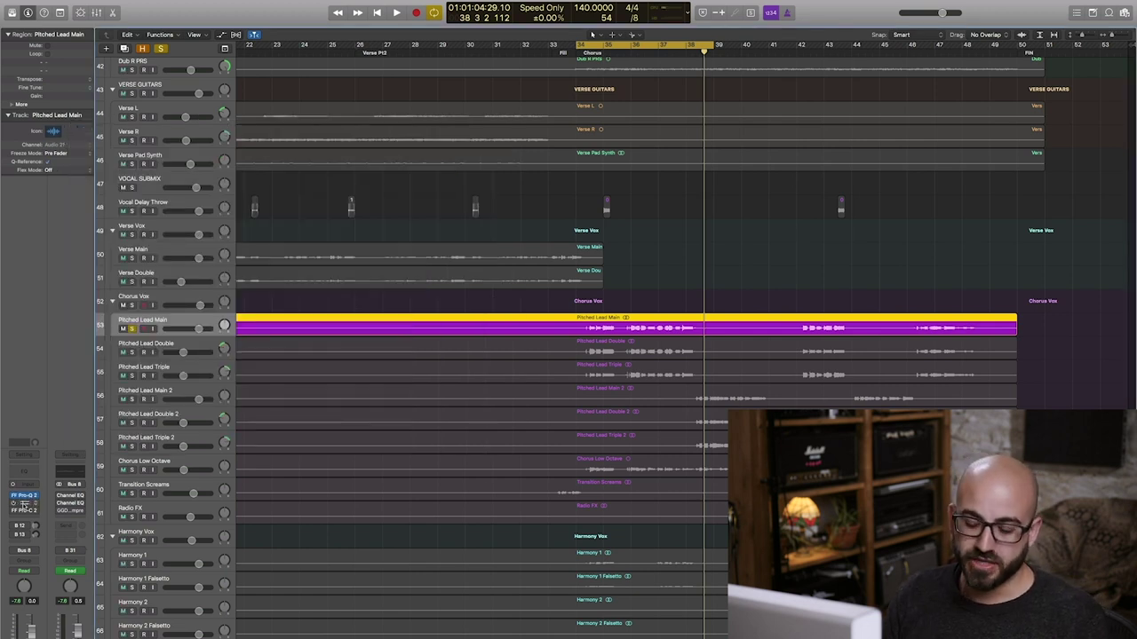
- Open the Virtual Mix Rack with the FG-116 compressor and switch it on while auditioning the looped chorus
{"action": "left_click", "coordinate": [23, 504]}
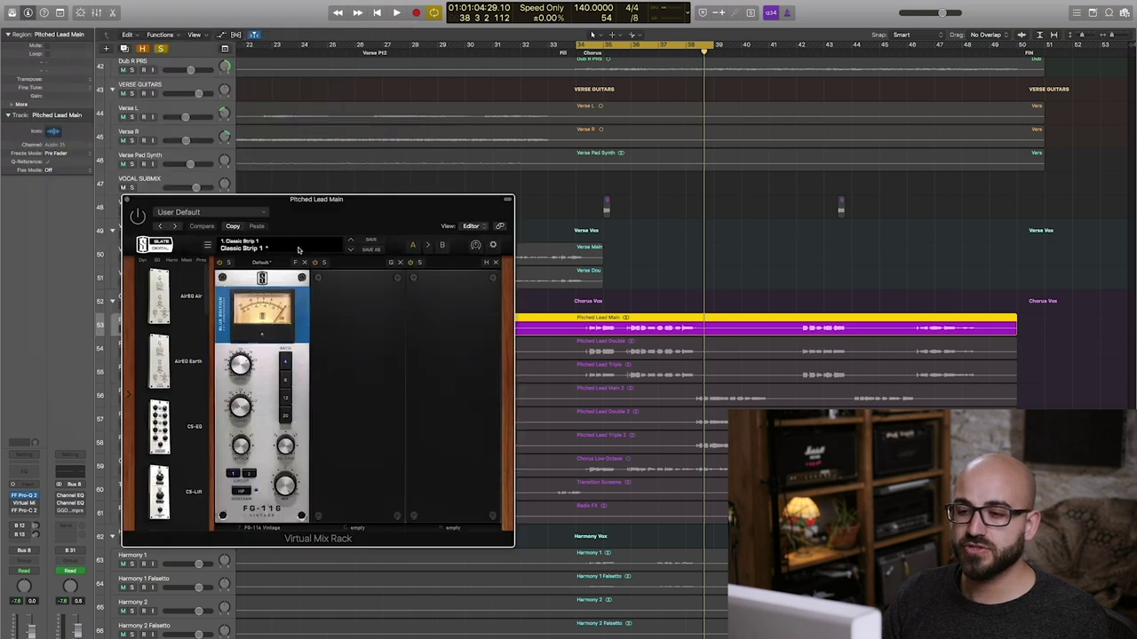
{"action": "left_click_drag", "start_coordinate": [269, 205], "coordinate": [341, 184]}
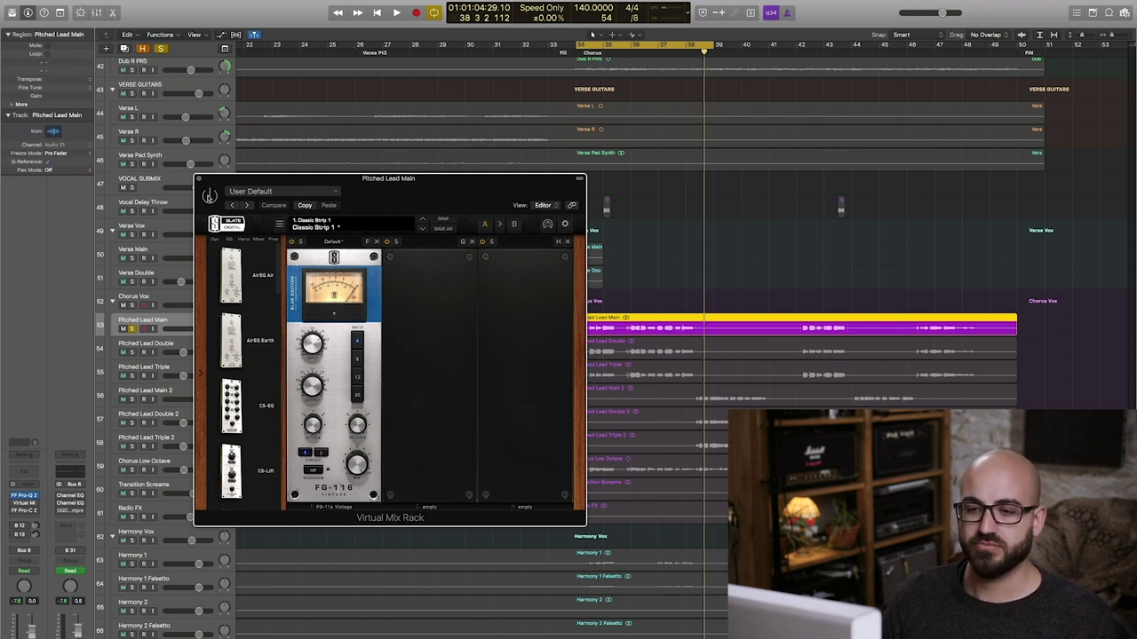
{"action": "key", "text": "space"}
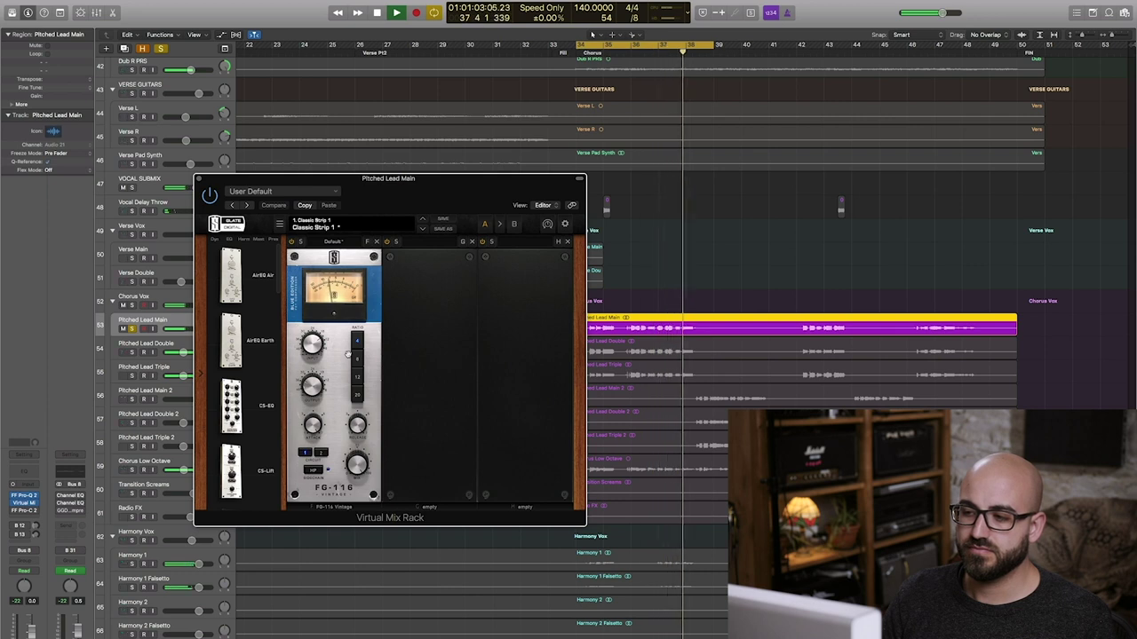
{"action": "key", "text": "space"}
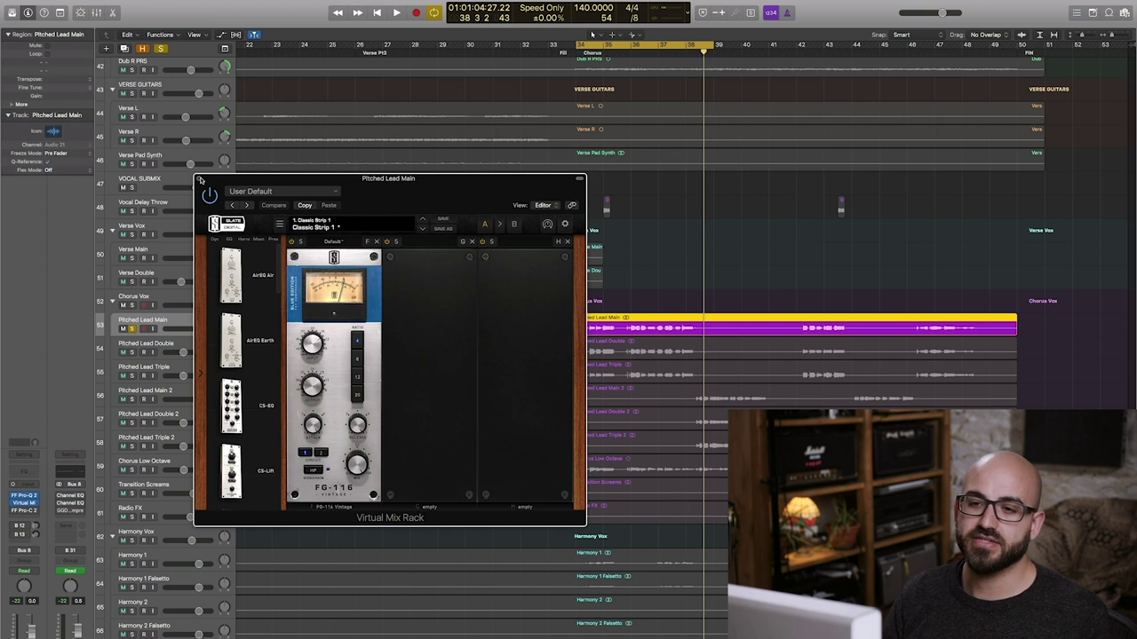
{"action": "left_click", "coordinate": [198, 179]}
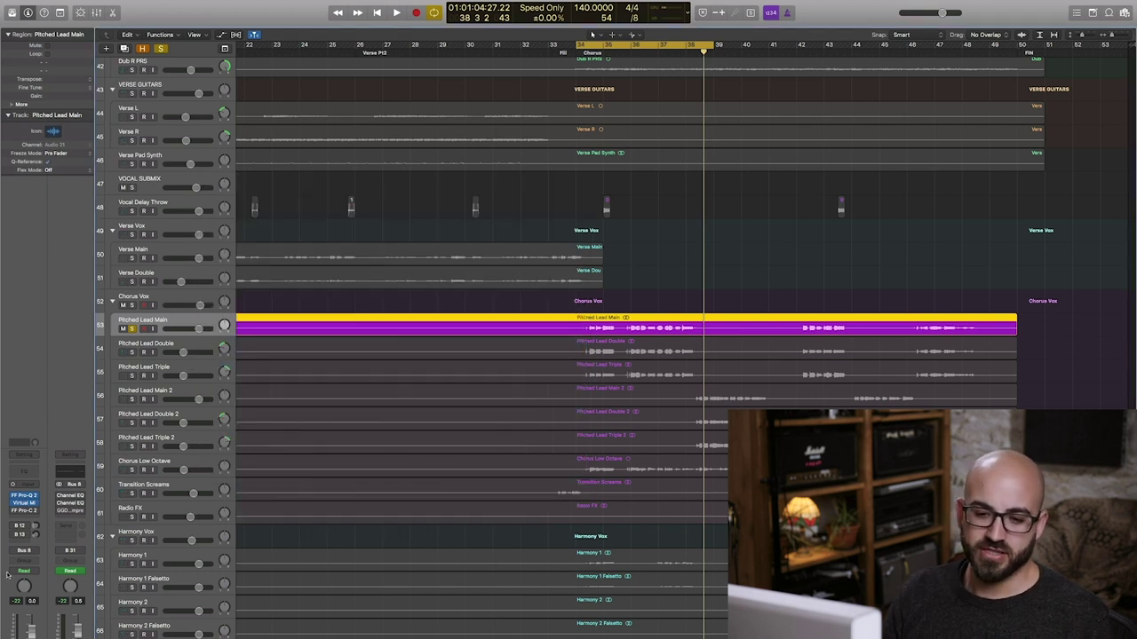
- Open the Pro-C 2 compressor, inspect its side-chain EQ bands, and switch it on while auditioning the looped chorus
{"action": "left_click", "coordinate": [24, 511]}
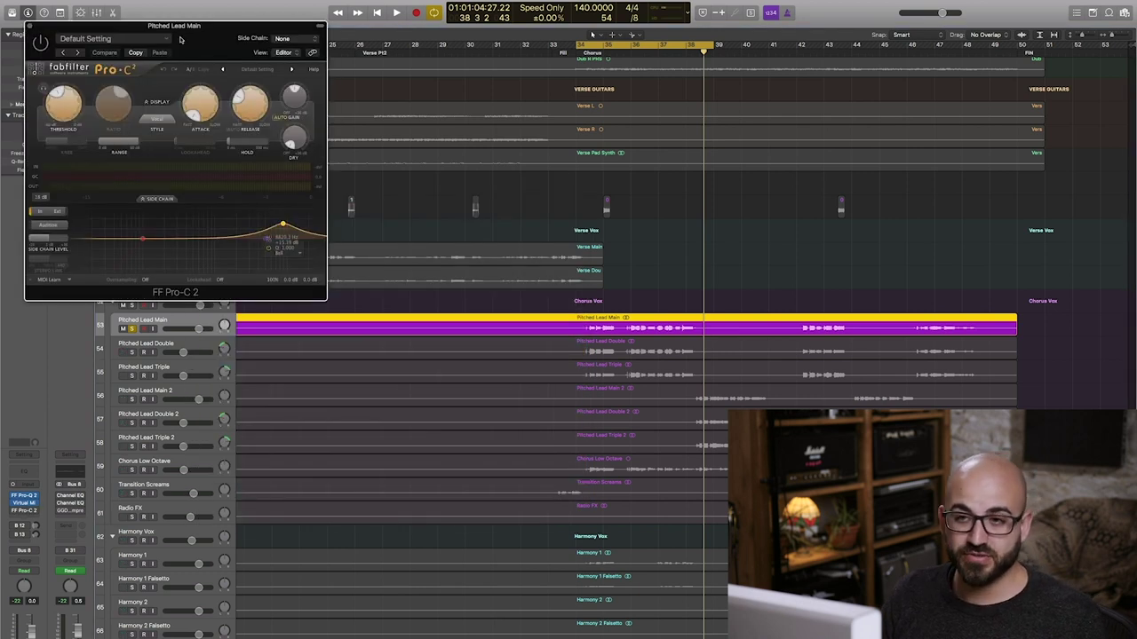
{"action": "left_click_drag", "start_coordinate": [204, 29], "coordinate": [445, 150]}
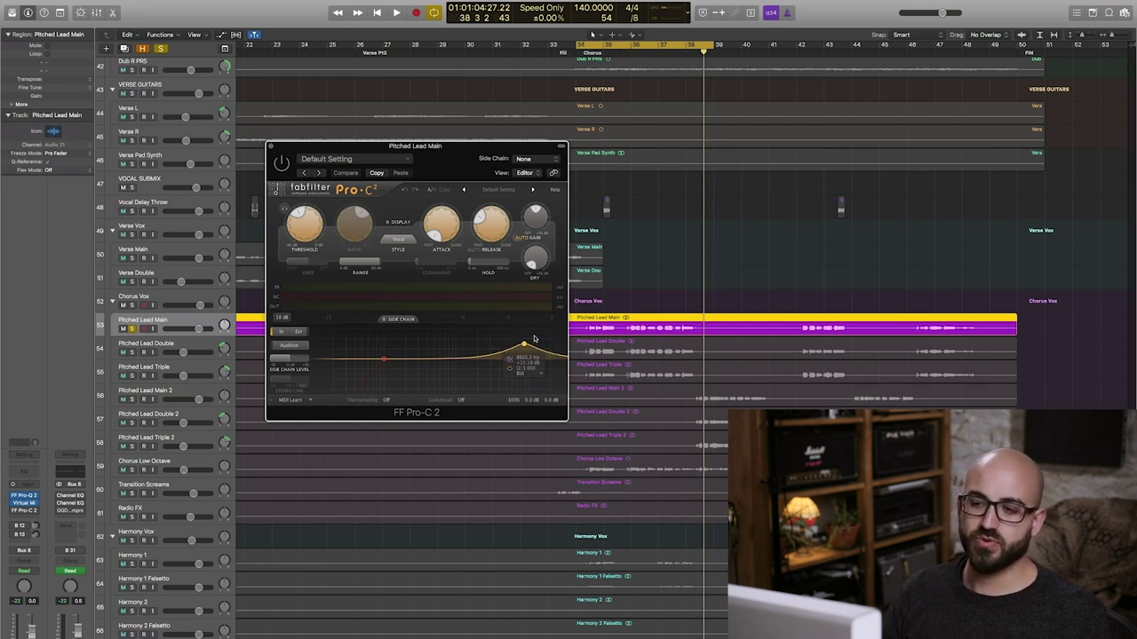
{"action": "mouse_move", "coordinate": [533, 338]}
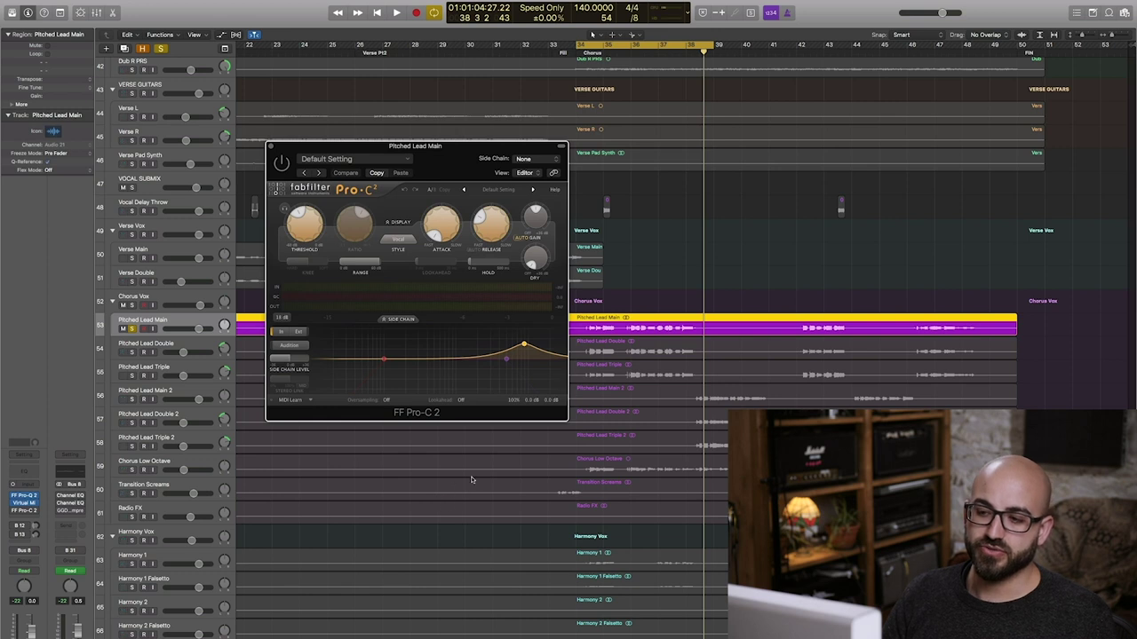
{"action": "scroll", "coordinate": [524, 345], "scroll_direction": "down", "scroll_amount": 1}
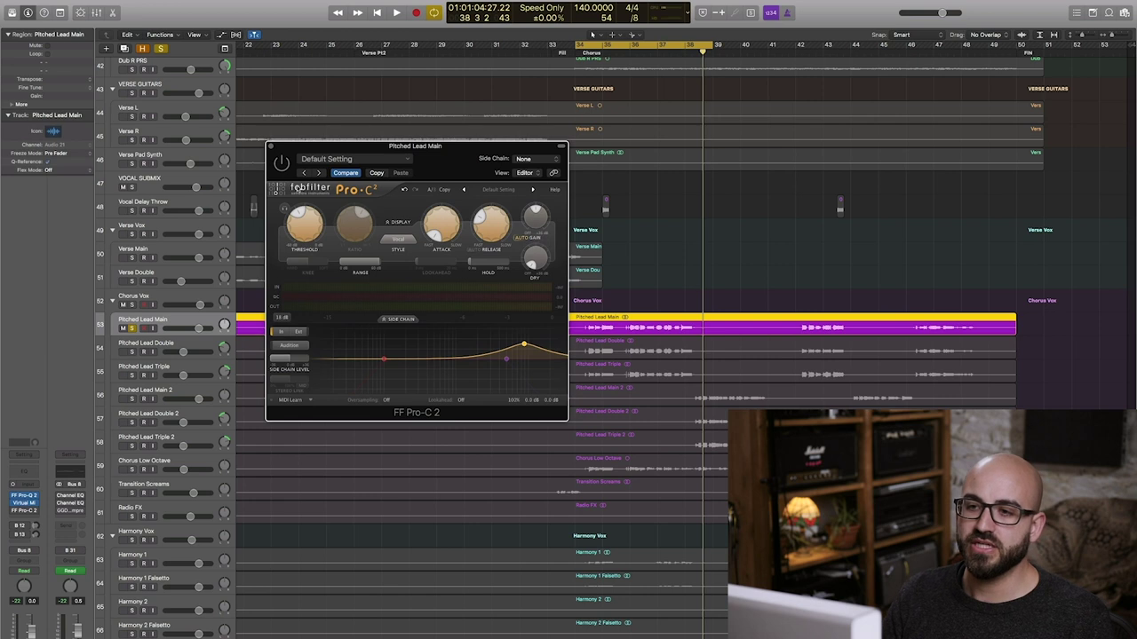
{"action": "left_click_drag", "start_coordinate": [288, 149], "coordinate": [271, 178]}
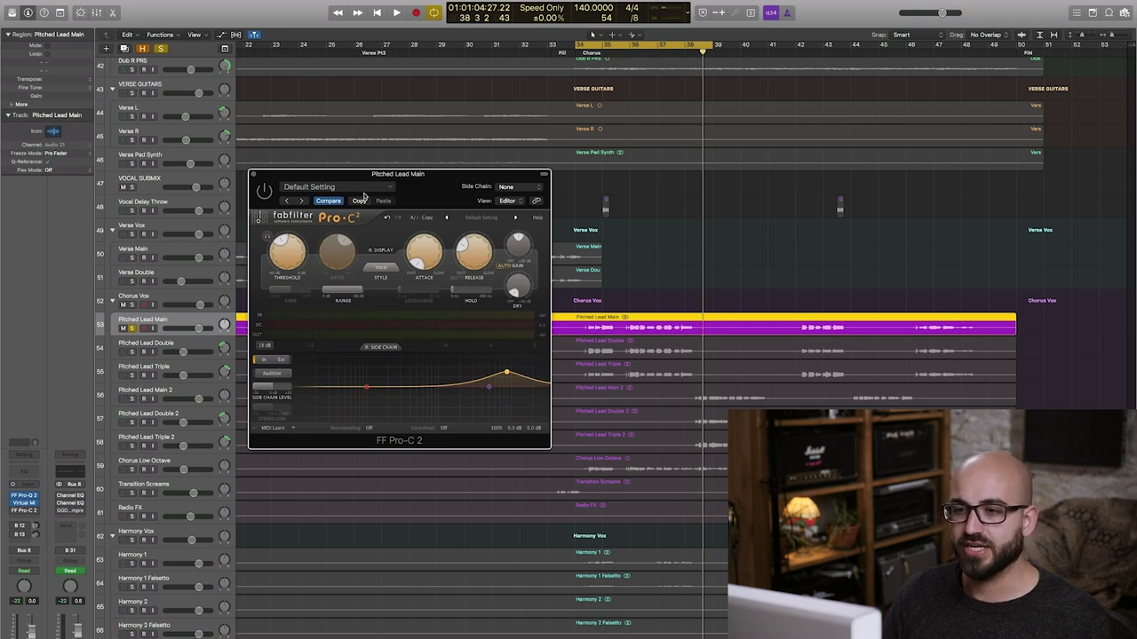
{"action": "key", "text": "space"}
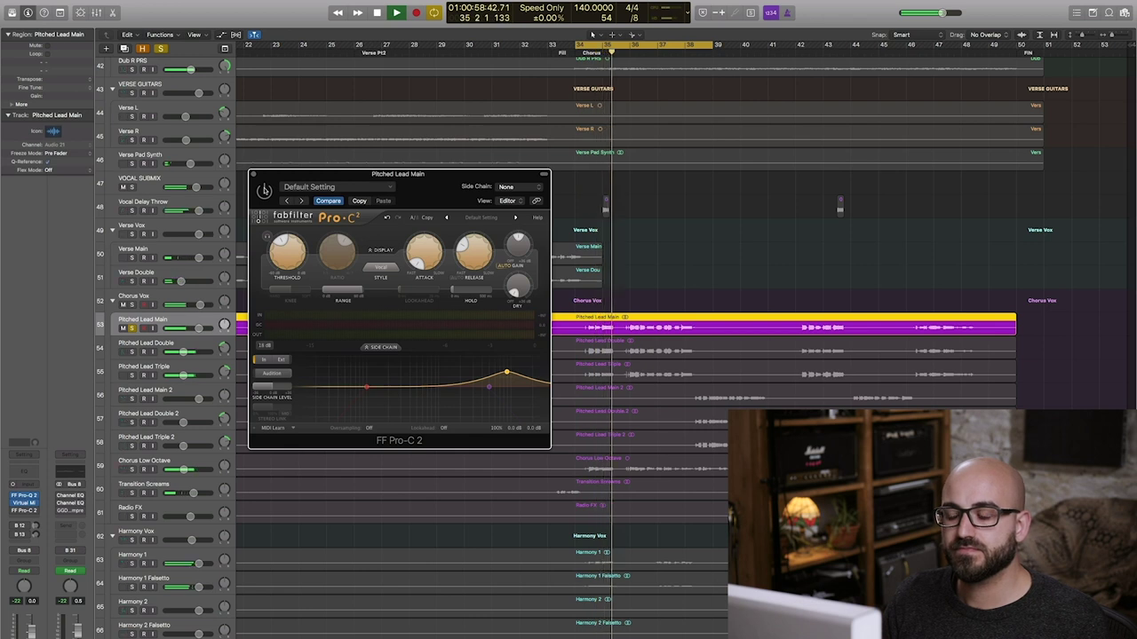
{"action": "left_click", "coordinate": [264, 191]}
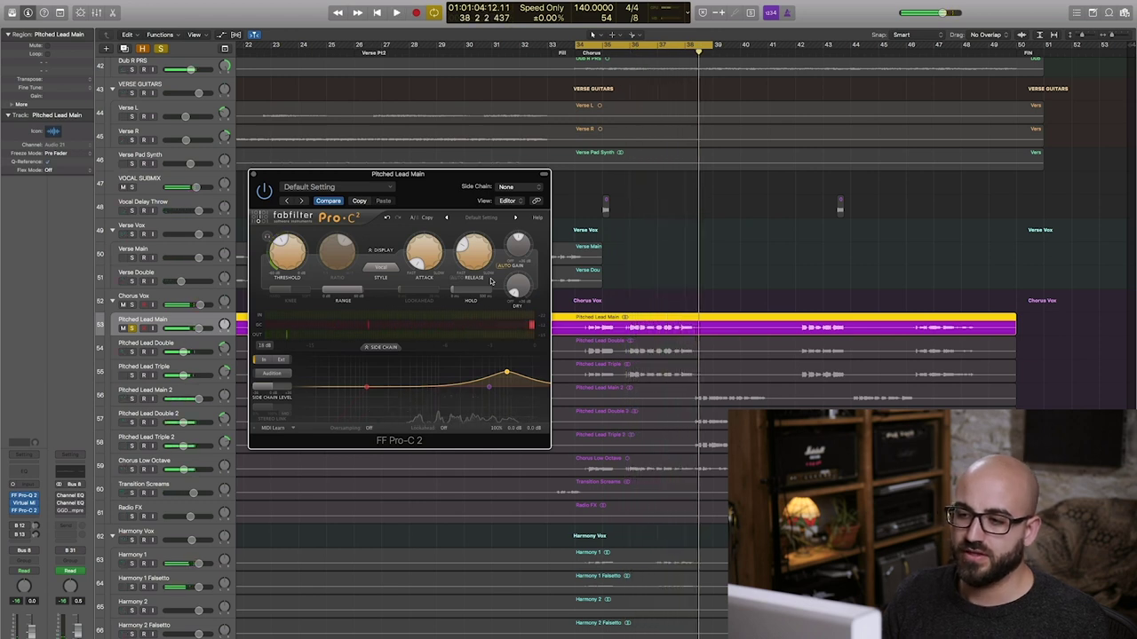
{"action": "key", "text": "space"}
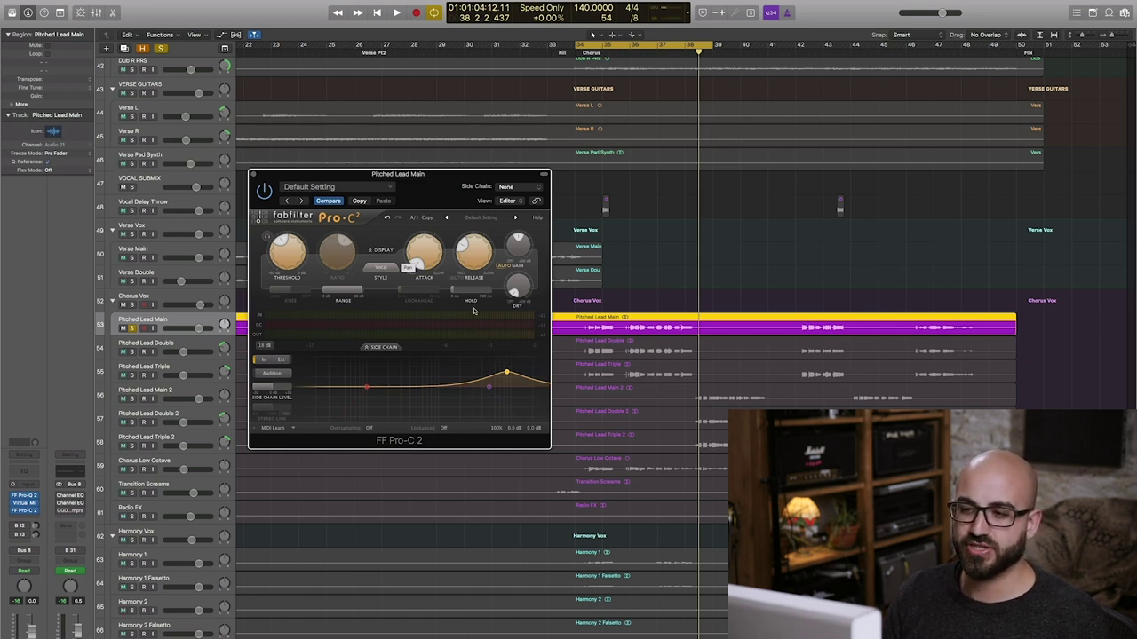
{"action": "mouse_move", "coordinate": [506, 374]}
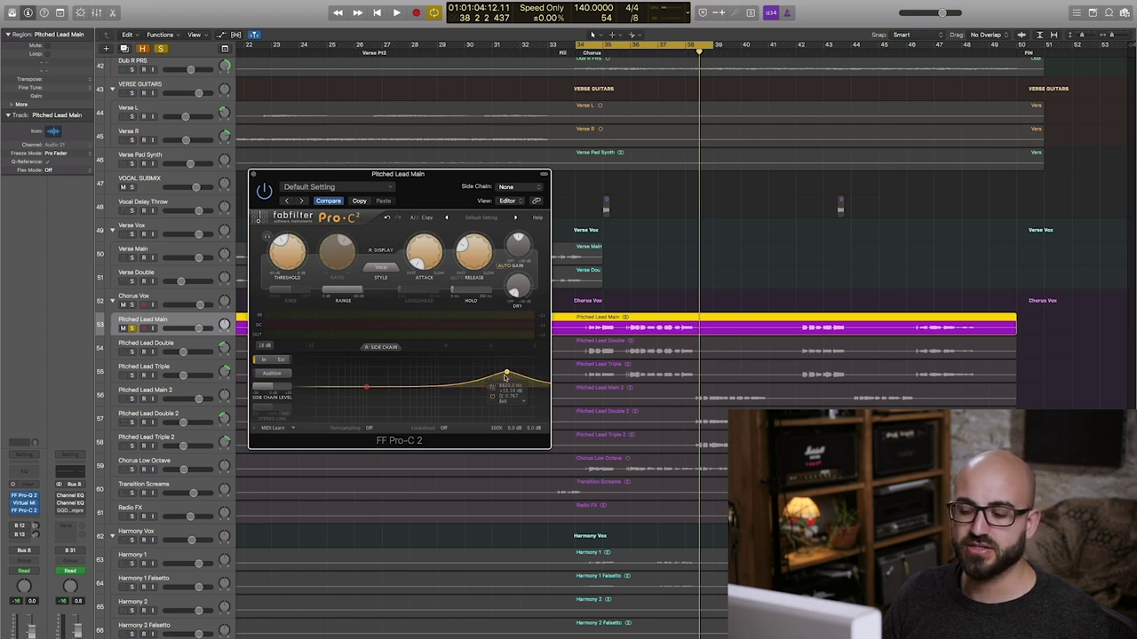
{"action": "left_click", "coordinate": [256, 175]}
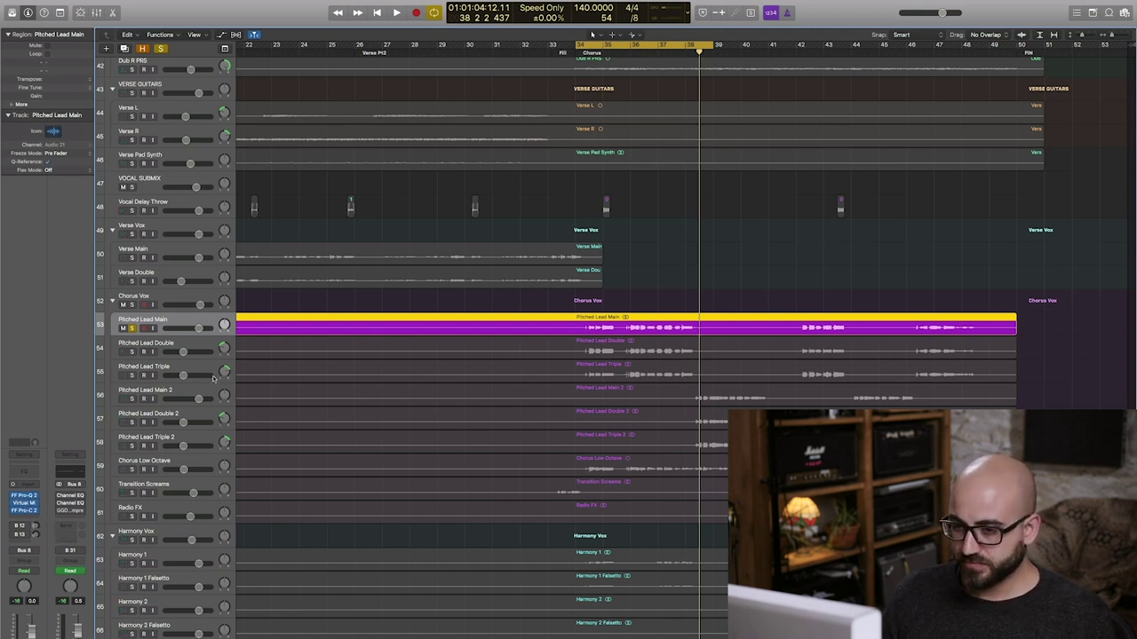
- Switch on the Bus 12 send, audition its 1/4 Delay EchoBoy over the looped chorus, and open the delay's Pro-Q 2
{"action": "left_click", "coordinate": [23, 528]}
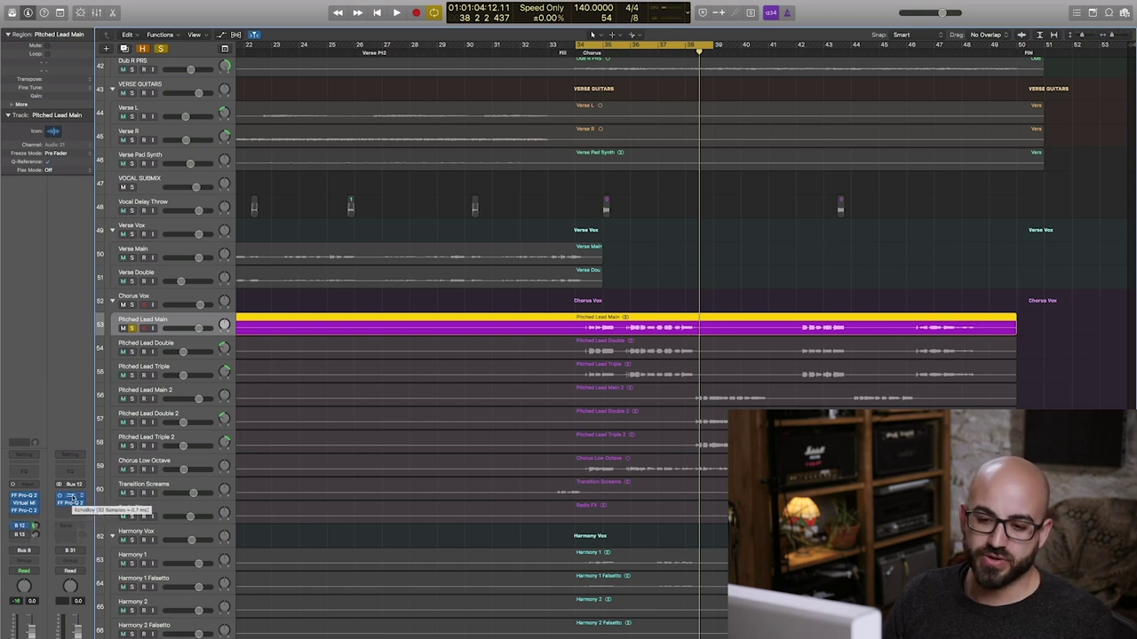
{"action": "left_click", "coordinate": [71, 497]}
{"action": "left_click_drag", "start_coordinate": [176, 27], "coordinate": [218, 125]}
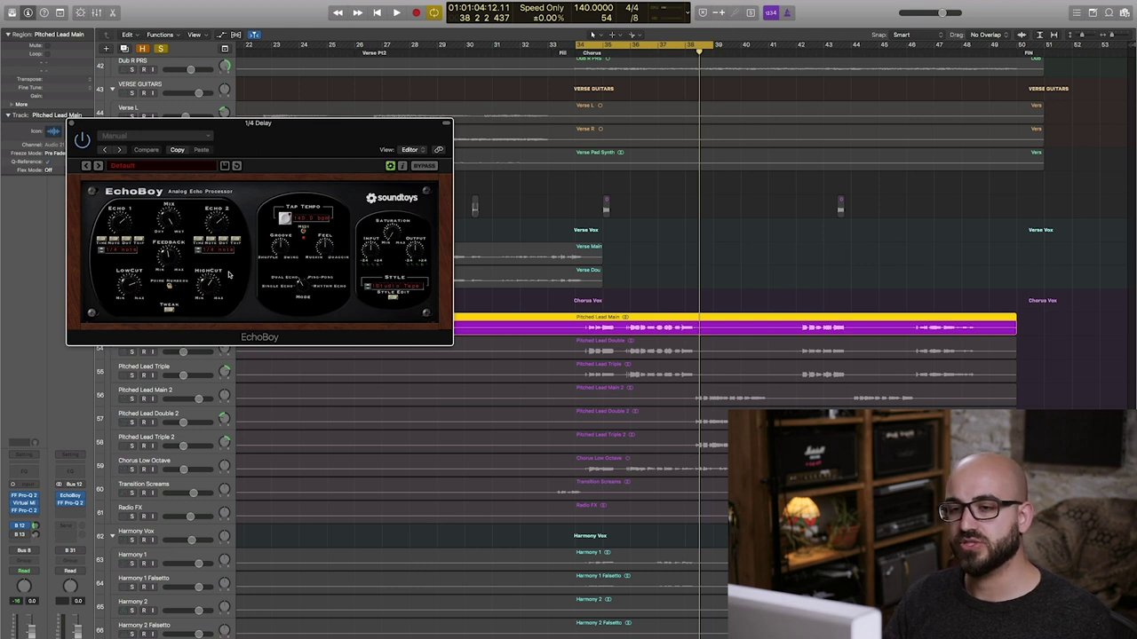
{"action": "key", "text": "space"}
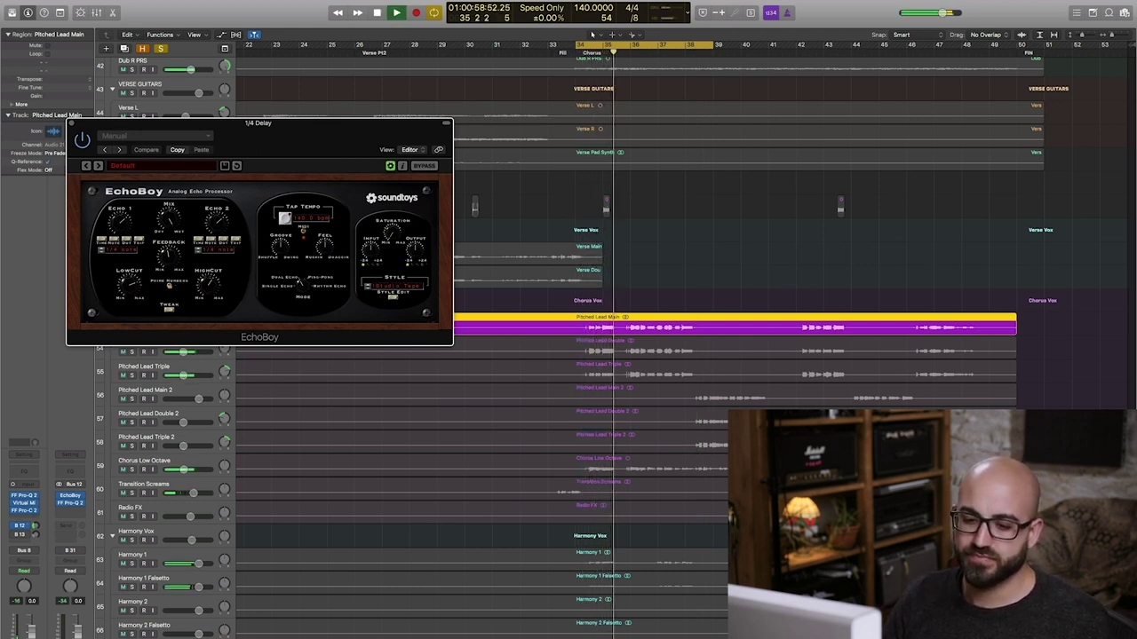
{"action": "left_click_drag", "start_coordinate": [27, 525], "coordinate": [36, 437]}
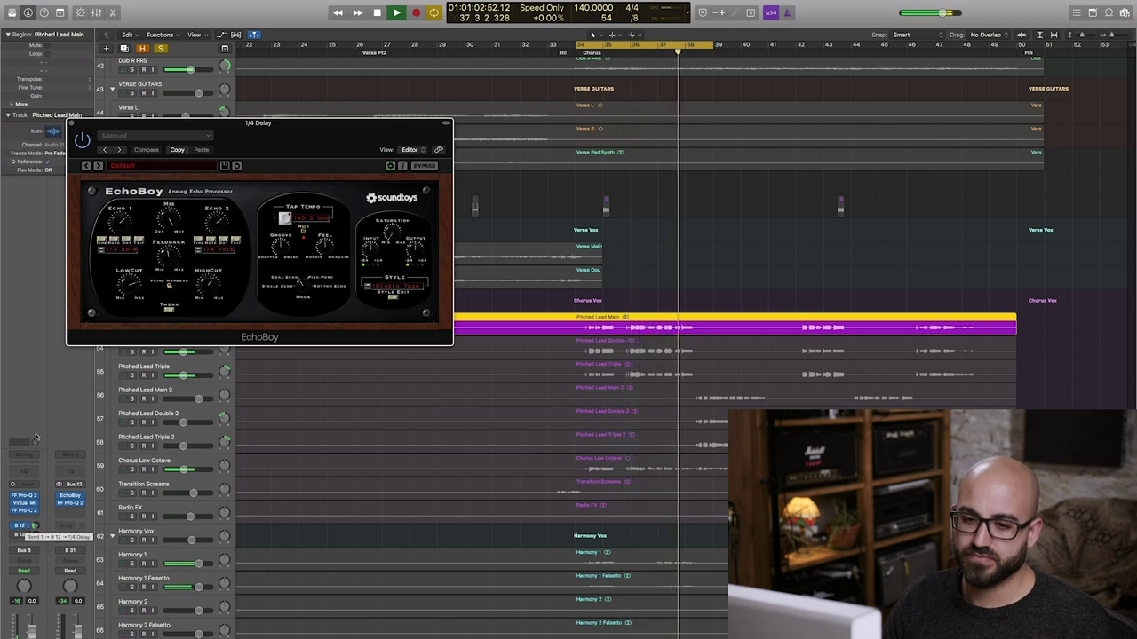
{"action": "key", "text": "space"}
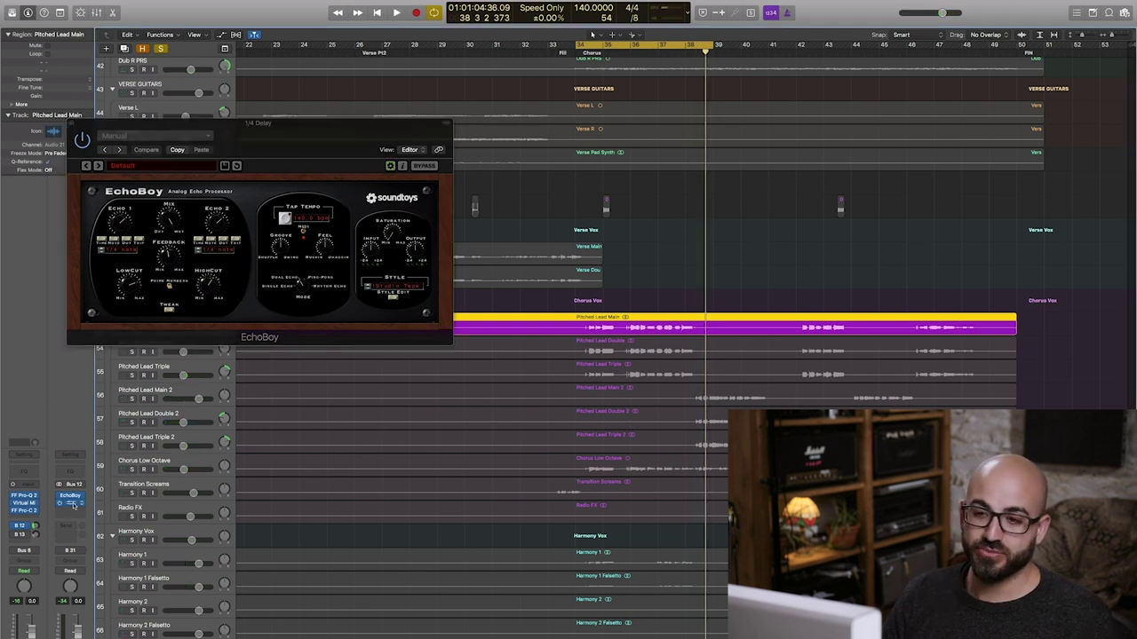
{"action": "left_click", "coordinate": [73, 503]}
{"action": "left_click_drag", "start_coordinate": [525, 160], "coordinate": [604, 196]}
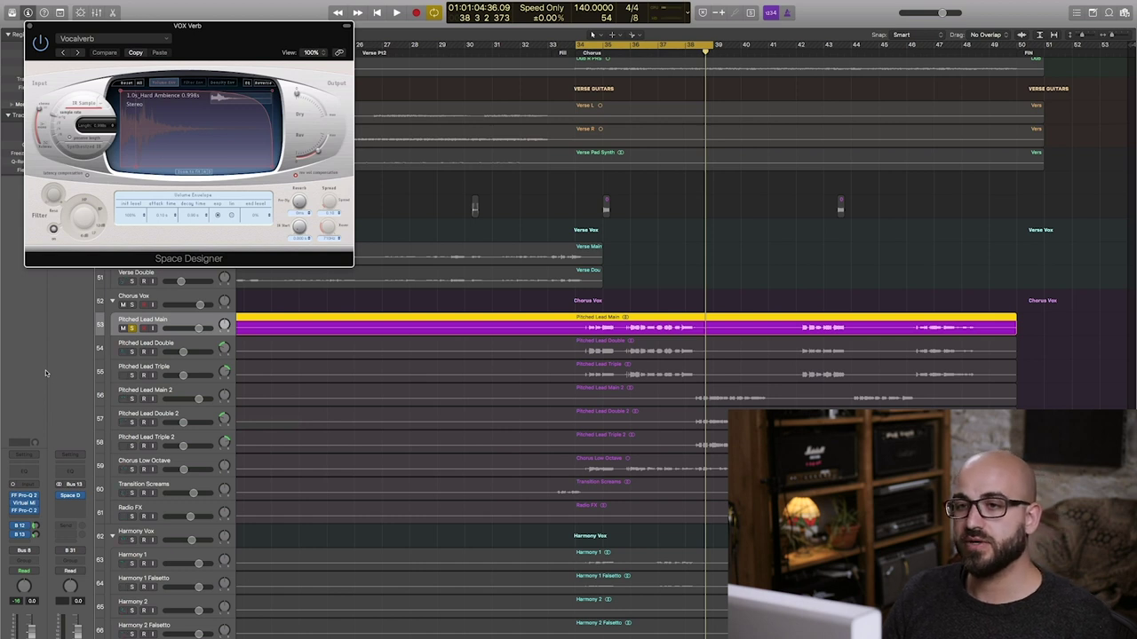
- Inspect the VOX Verb's Space Designer and audition the looped chorus with the Bus 13 reverb send, on its own and combined with the delay
{"action": "left_click_drag", "start_coordinate": [267, 27], "coordinate": [418, 155]}
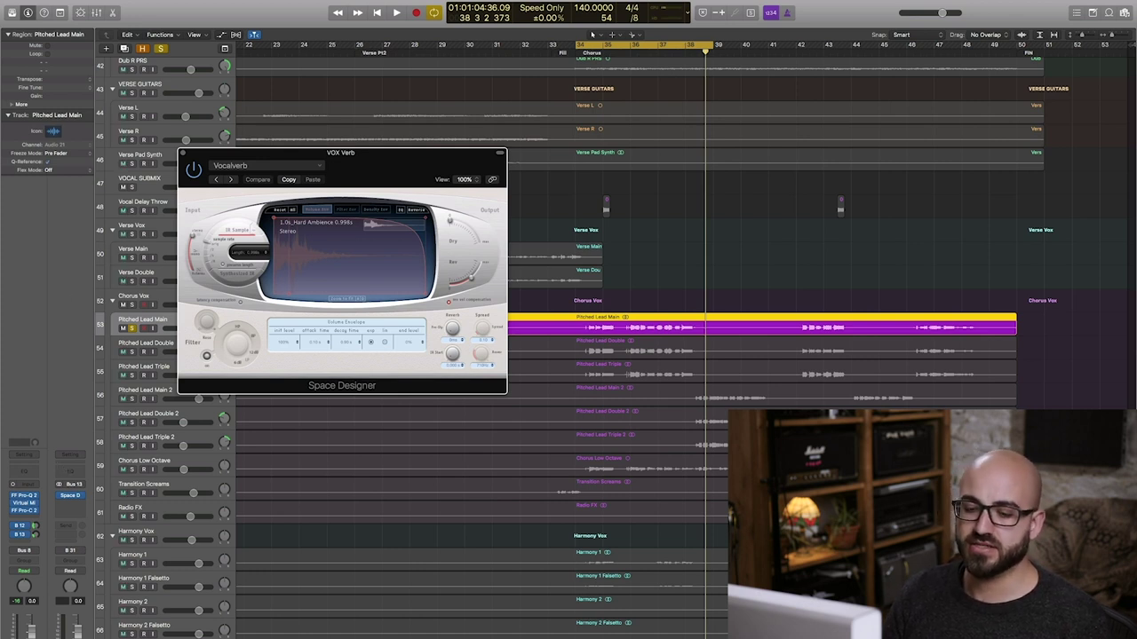
{"action": "left_click", "coordinate": [34, 534]}
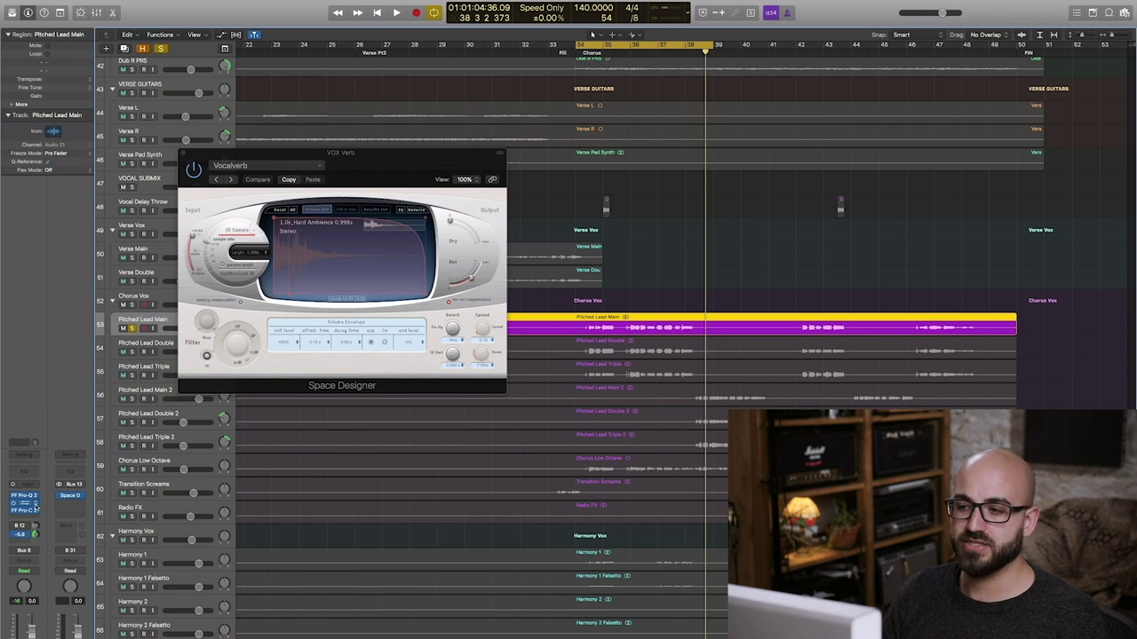
{"action": "key", "text": "space"}
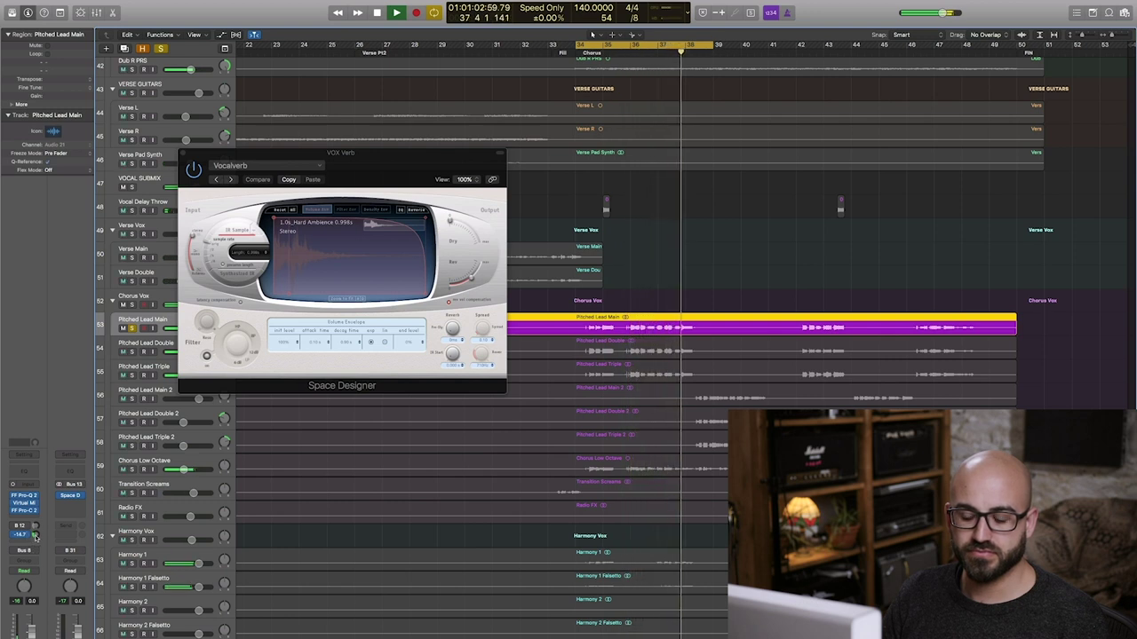
{"action": "key", "text": "space"}
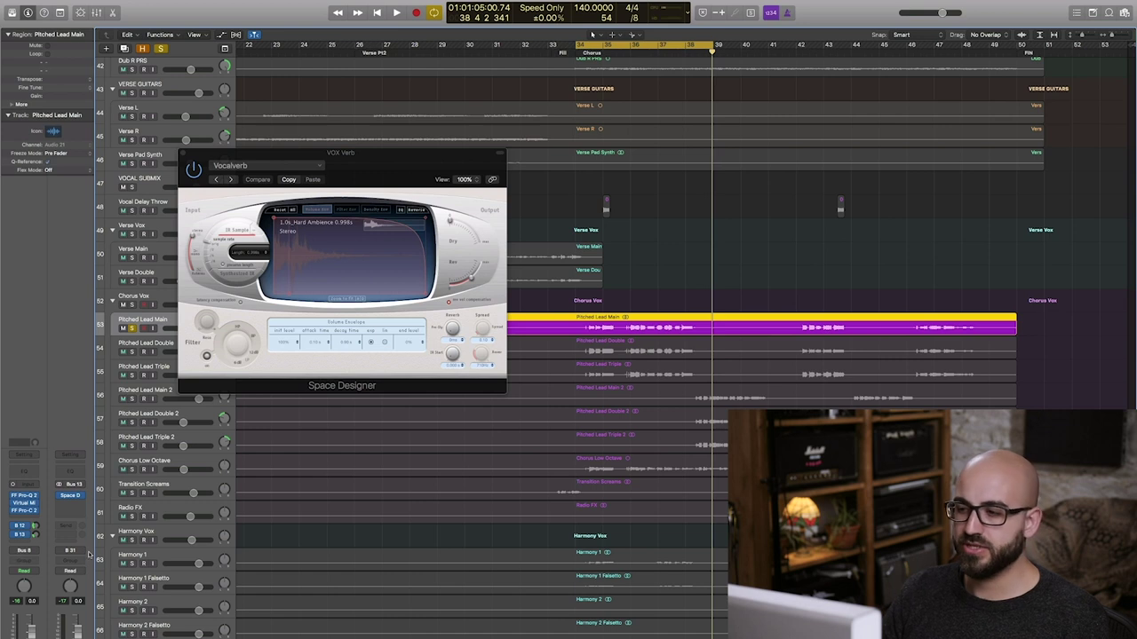
{"action": "key", "text": "space"}
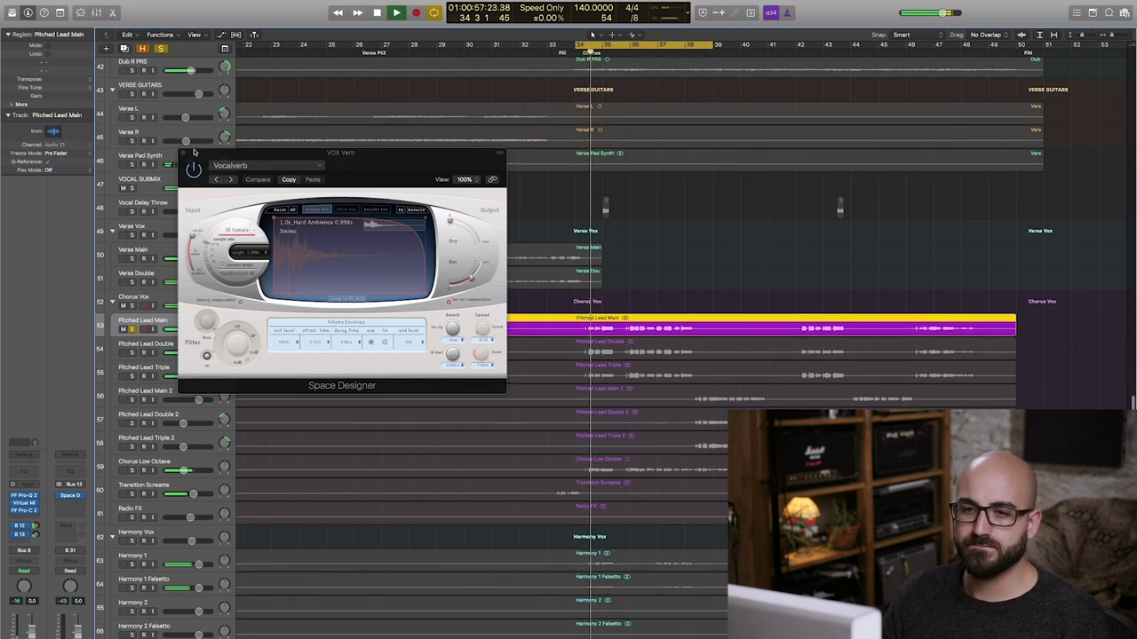
{"action": "left_click", "coordinate": [184, 153]}
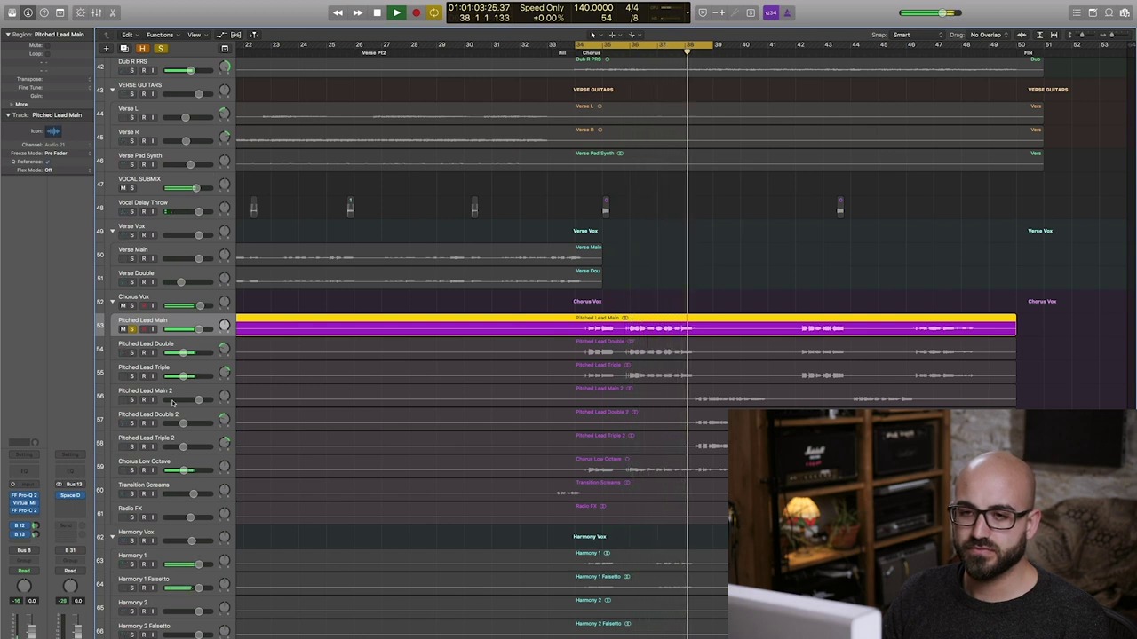
{"action": "key", "text": "space"}
{"action": "scroll", "coordinate": [108, 345], "scroll_direction": "down", "scroll_amount": 1}
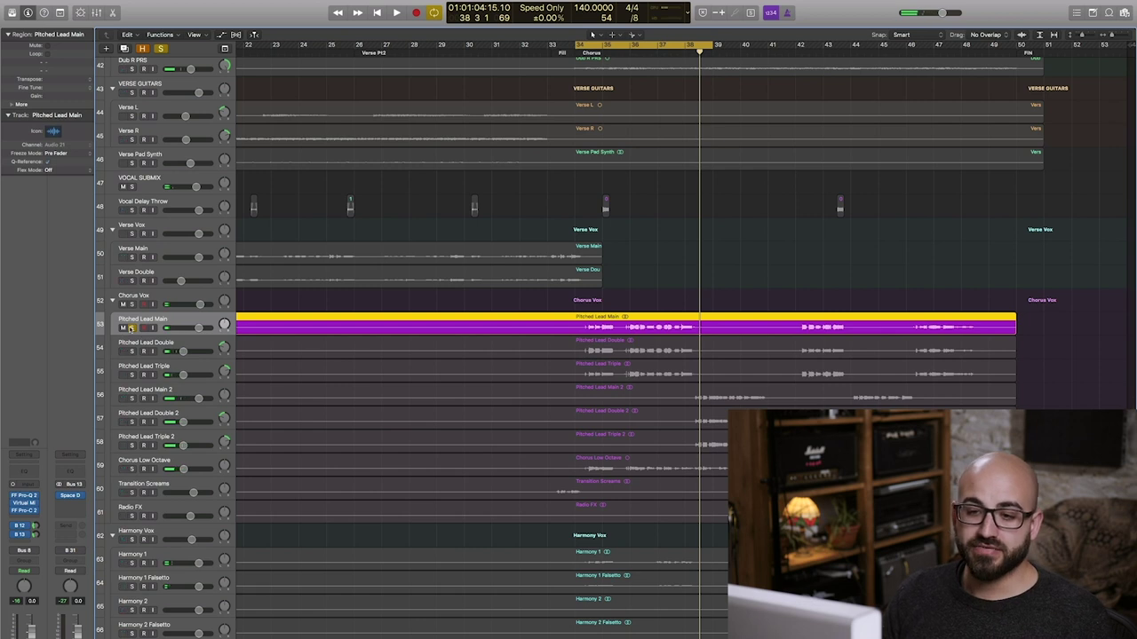
- Solo Pitched Lead Main, Double and Triple together, play the looped chorus, and clear the solos
{"action": "key", "text": "s"}
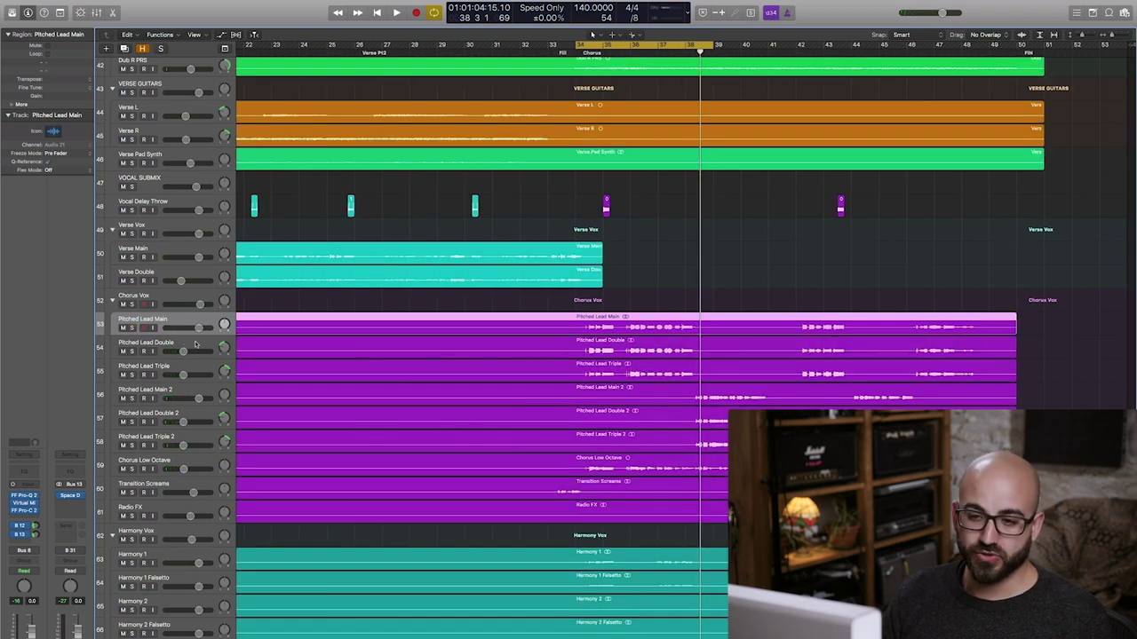
{"action": "key", "text": "Down"}
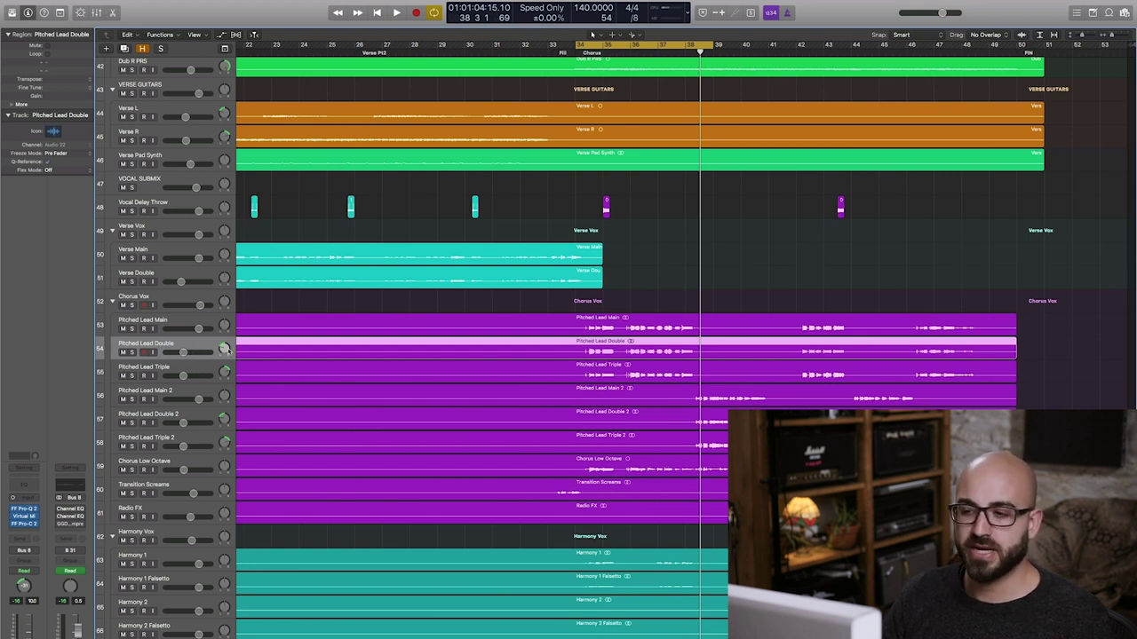
{"action": "left_click", "coordinate": [131, 352]}
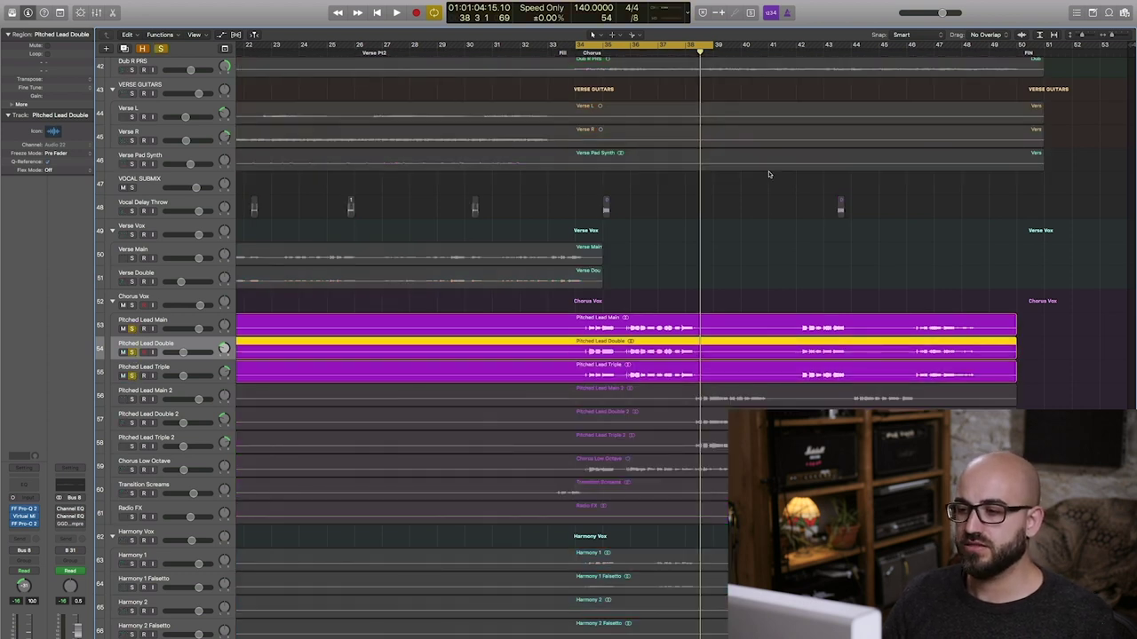
{"action": "key", "text": "space"}
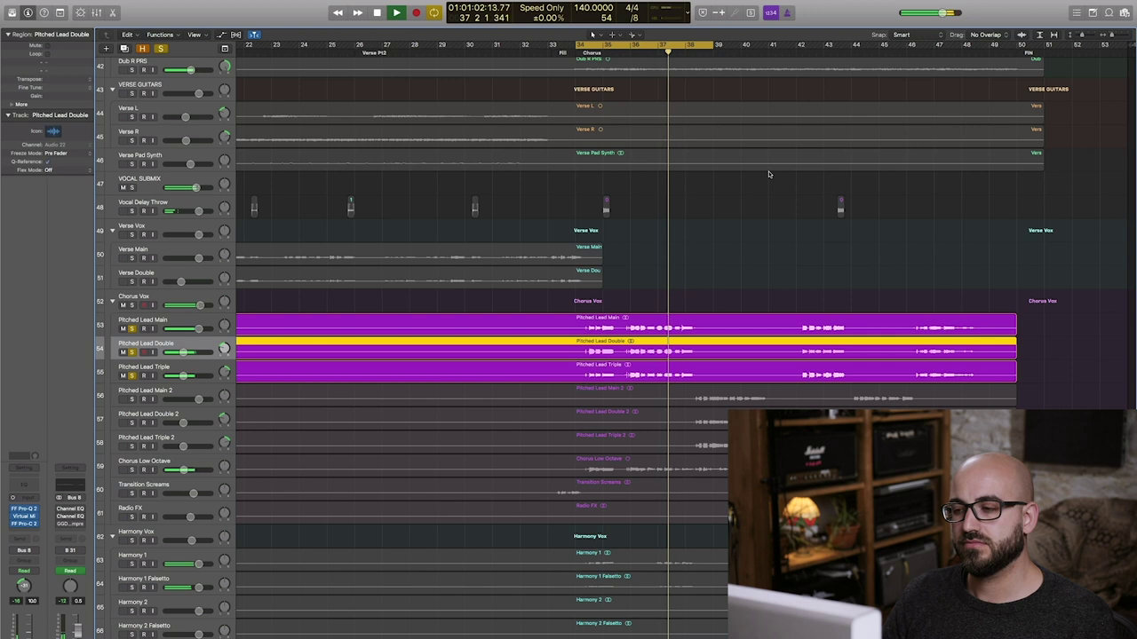
{"action": "key", "text": "space"}
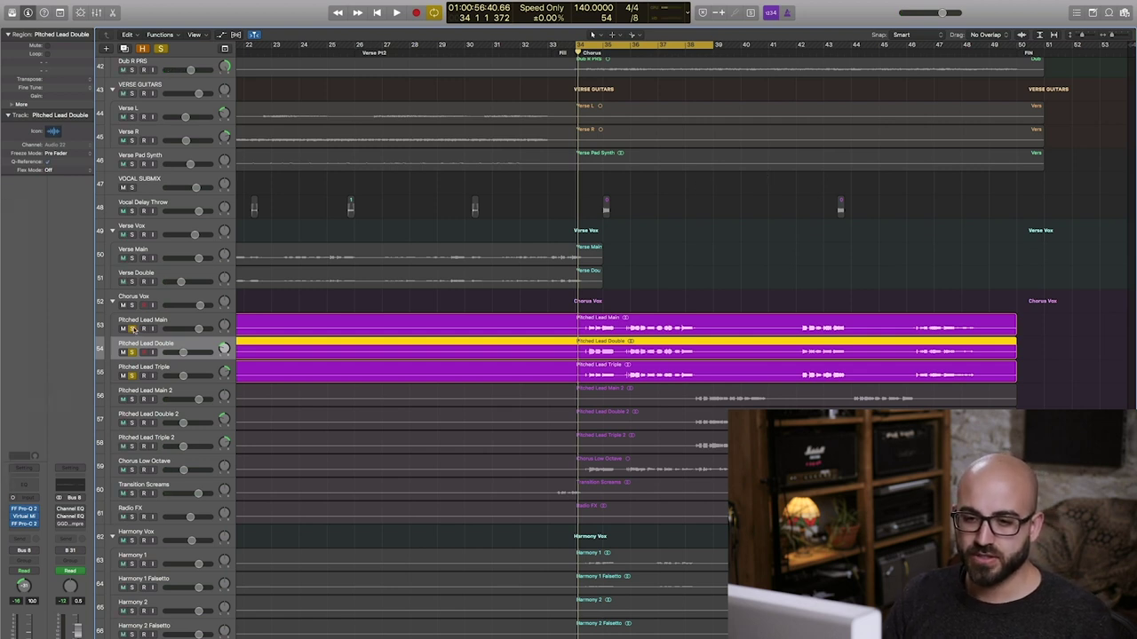
{"action": "key", "text": "ctrl+alt+super+s"}
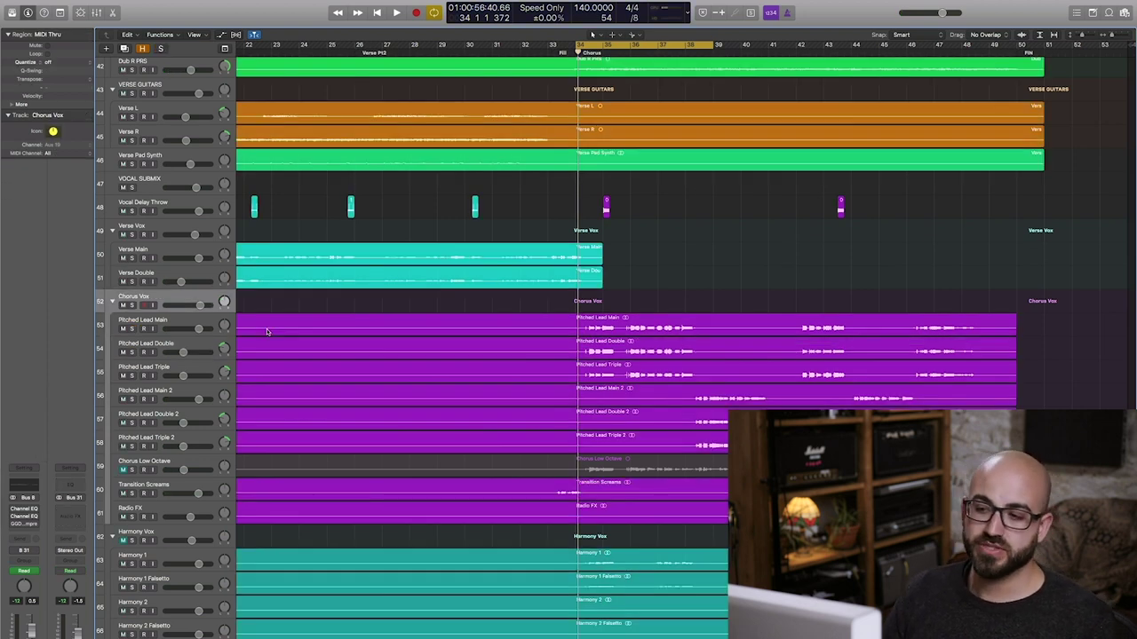
- Open the first Channel EQ on the Chorus Vox bus, switch it on, and close it after inspecting its bands
{"action": "scroll", "coordinate": [266, 332], "scroll_direction": "up", "scroll_amount": 1}
{"action": "scroll", "coordinate": [405, 322], "scroll_direction": "down", "scroll_amount": 1}
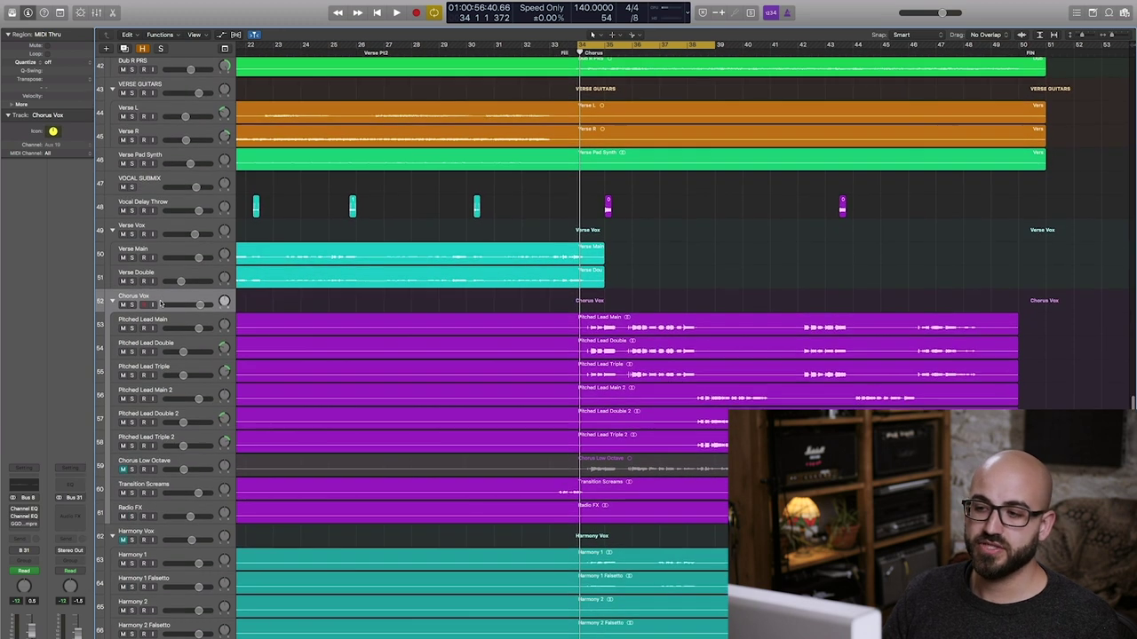
{"action": "left_click", "coordinate": [27, 510]}
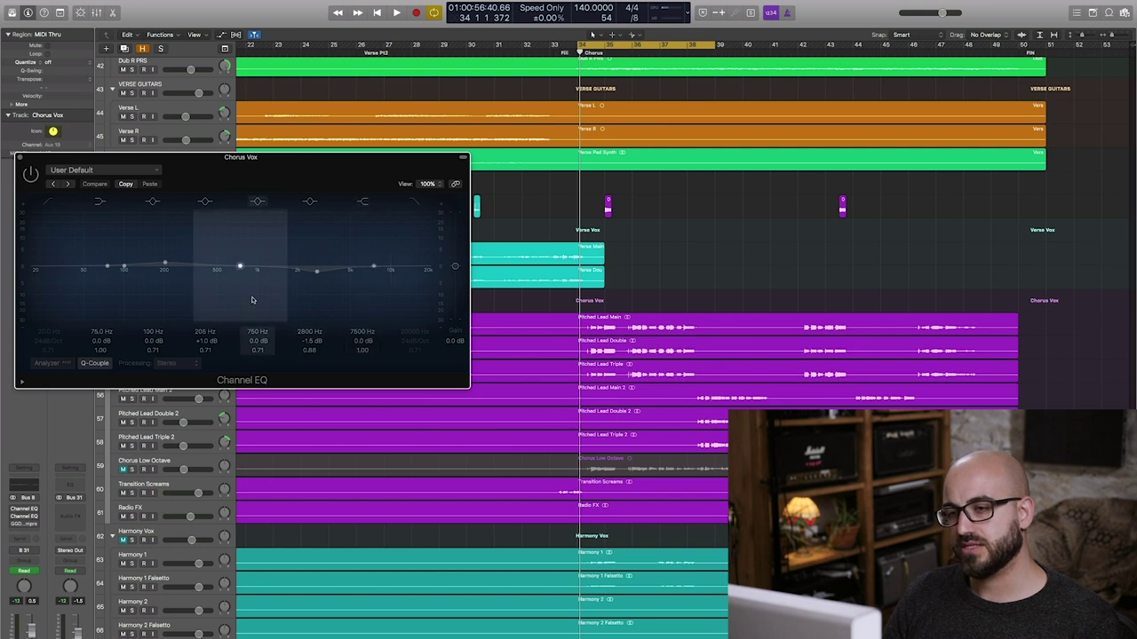
{"action": "left_click", "coordinate": [31, 174]}
{"action": "left_click", "coordinate": [31, 174]}
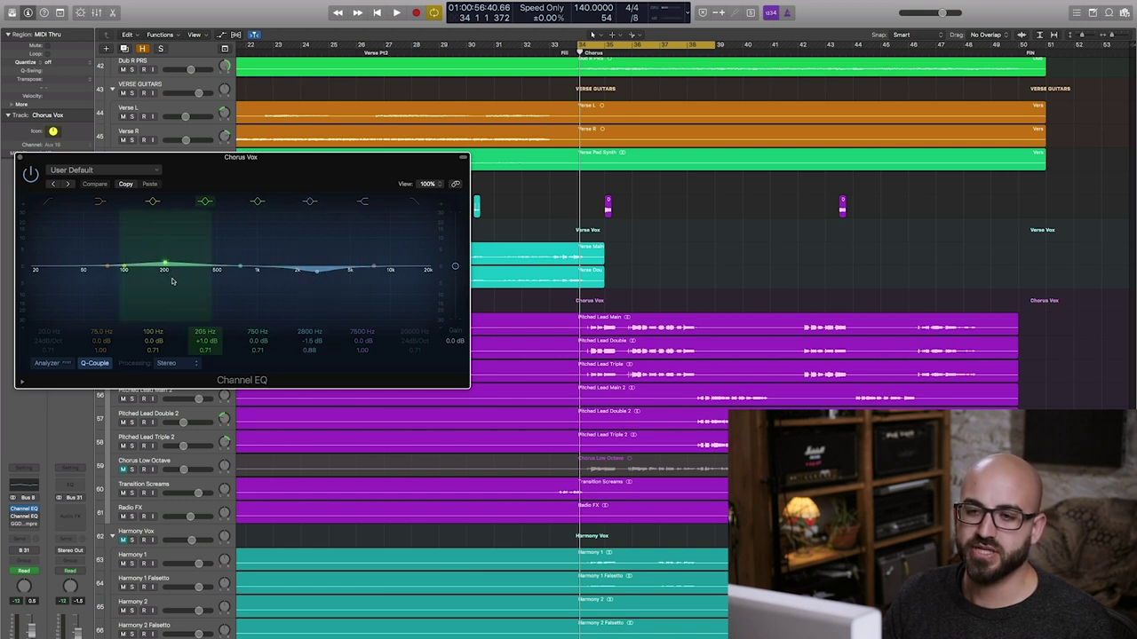
{"action": "left_click", "coordinate": [20, 158]}
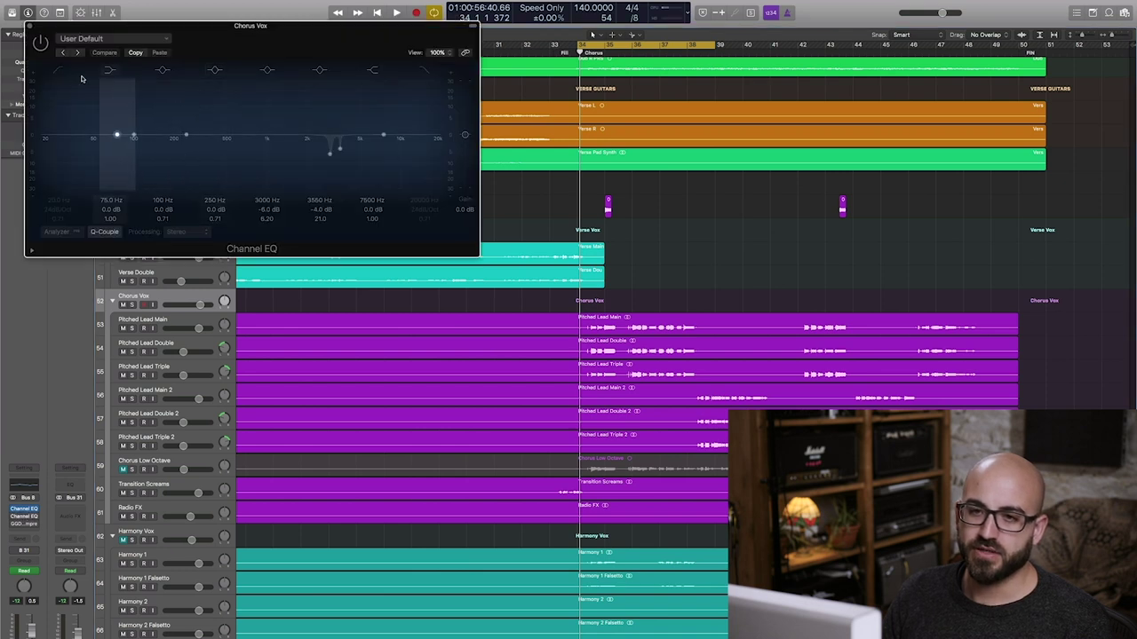
- Set the second Channel EQ's 3000 Hz band to a Q of 10 and compare the soloed Chorus Vox with the EQ off and on
{"action": "mouse_move", "coordinate": [268, 218]}
{"action": "left_mouse_down"}
{"action": "mouse_move", "coordinate": [285, 223]}
{"action": "mouse_move", "coordinate": [273, 222]}
{"action": "left_mouse_up"}
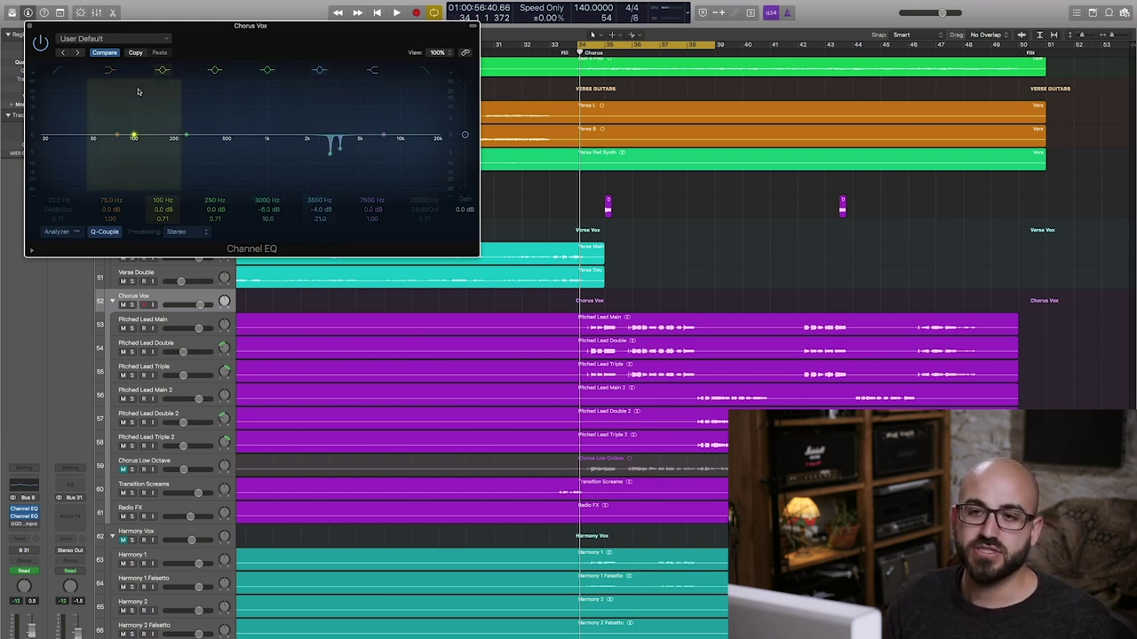
{"action": "left_click", "coordinate": [132, 304]}
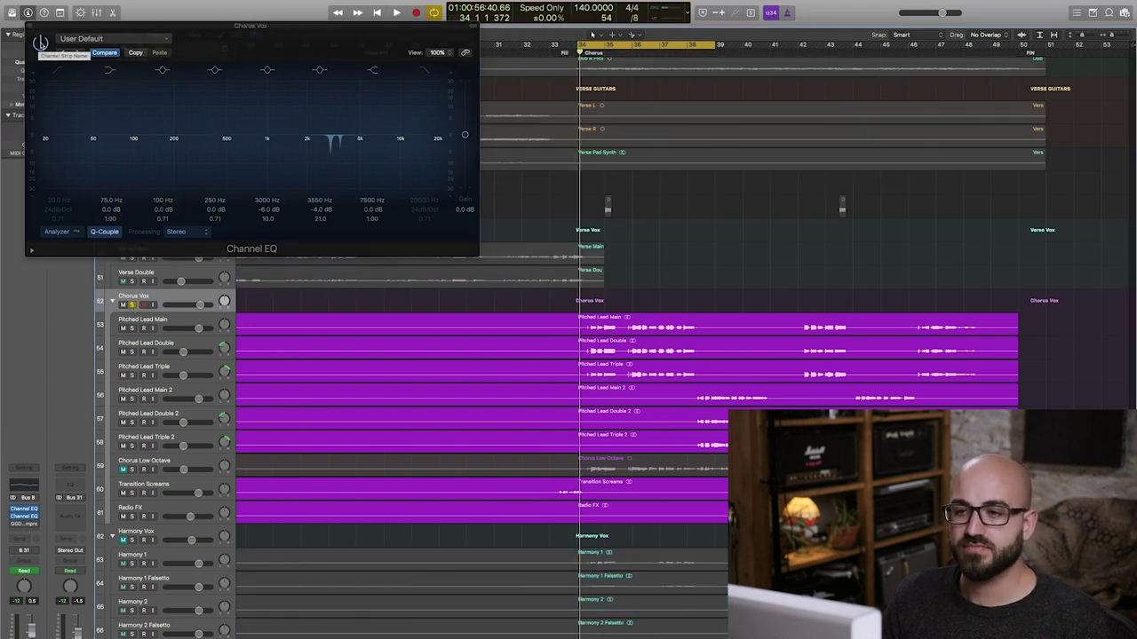
{"action": "key", "text": "space"}
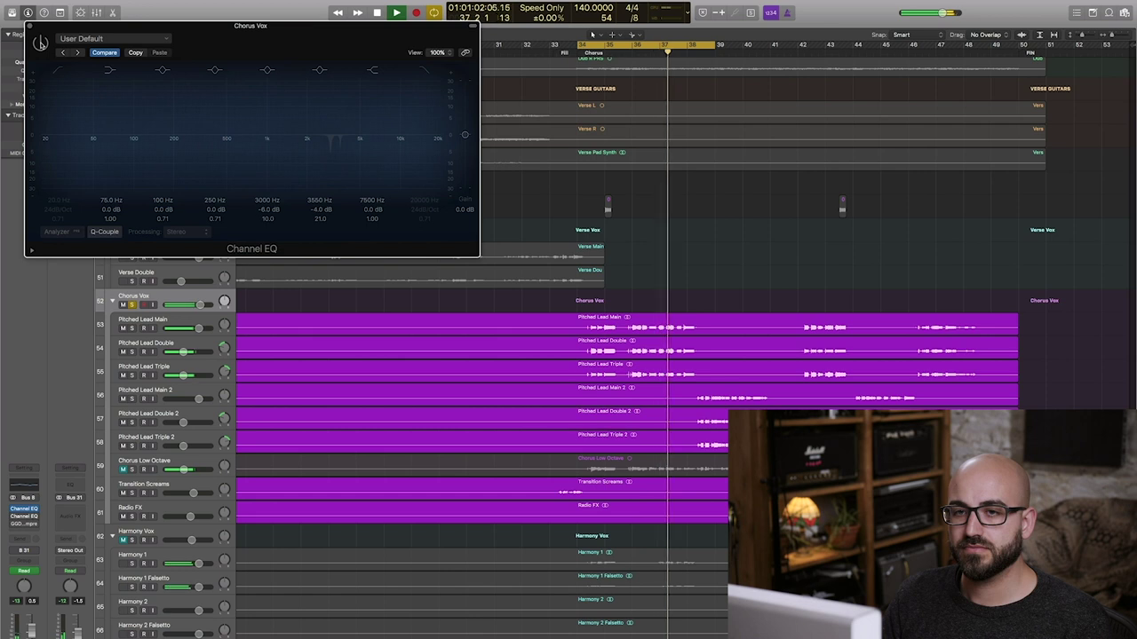
{"action": "key", "text": "space"}
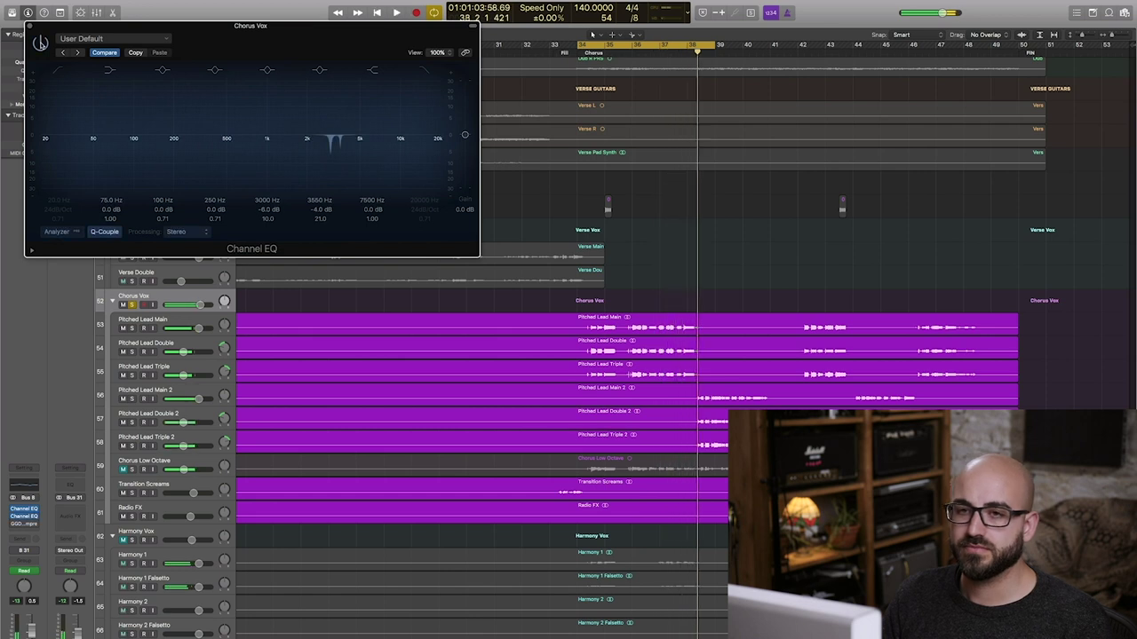
{"action": "left_click", "coordinate": [30, 28]}
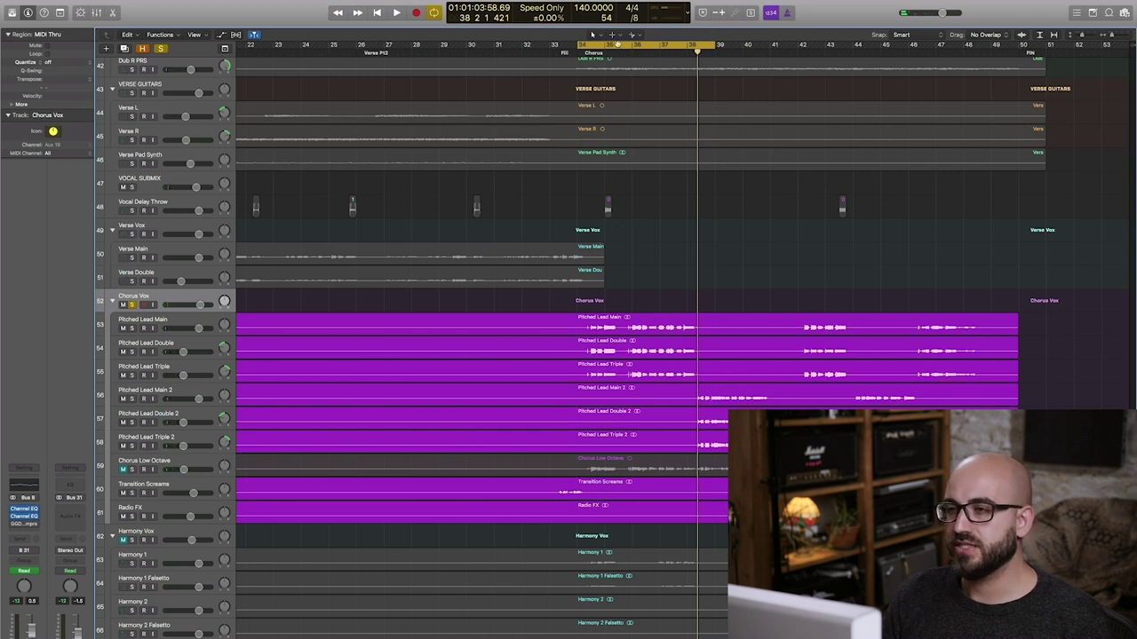
- Turn off the cycle range, with the playhead at bar 34, and unmute the Chorus Low Octave track
{"action": "left_click", "coordinate": [593, 44]}
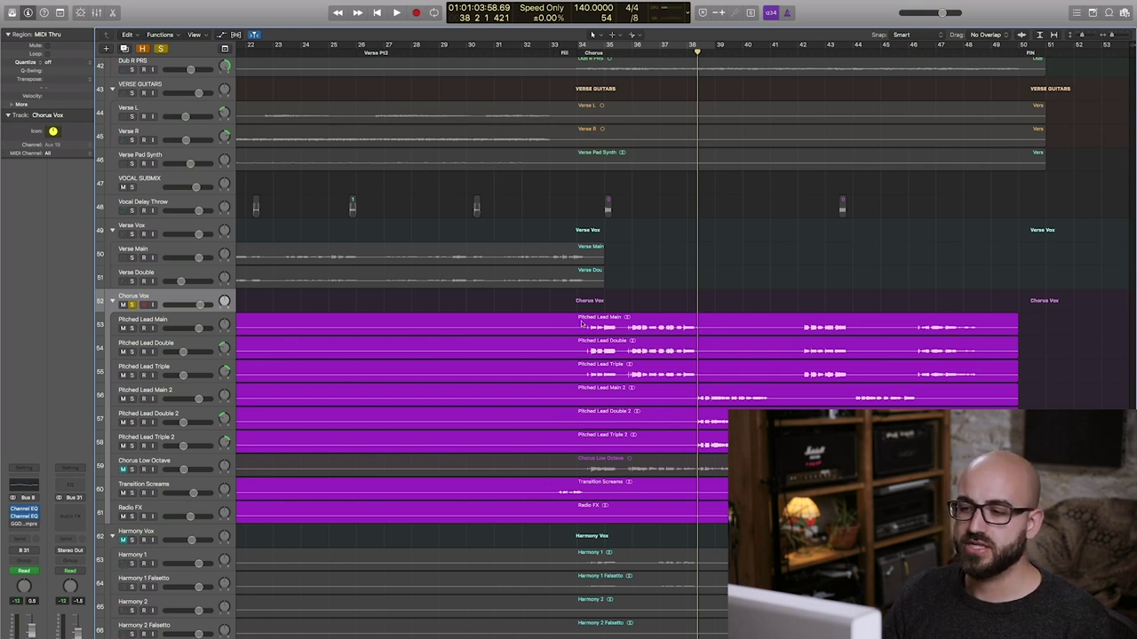
{"action": "key", "text": "space"}
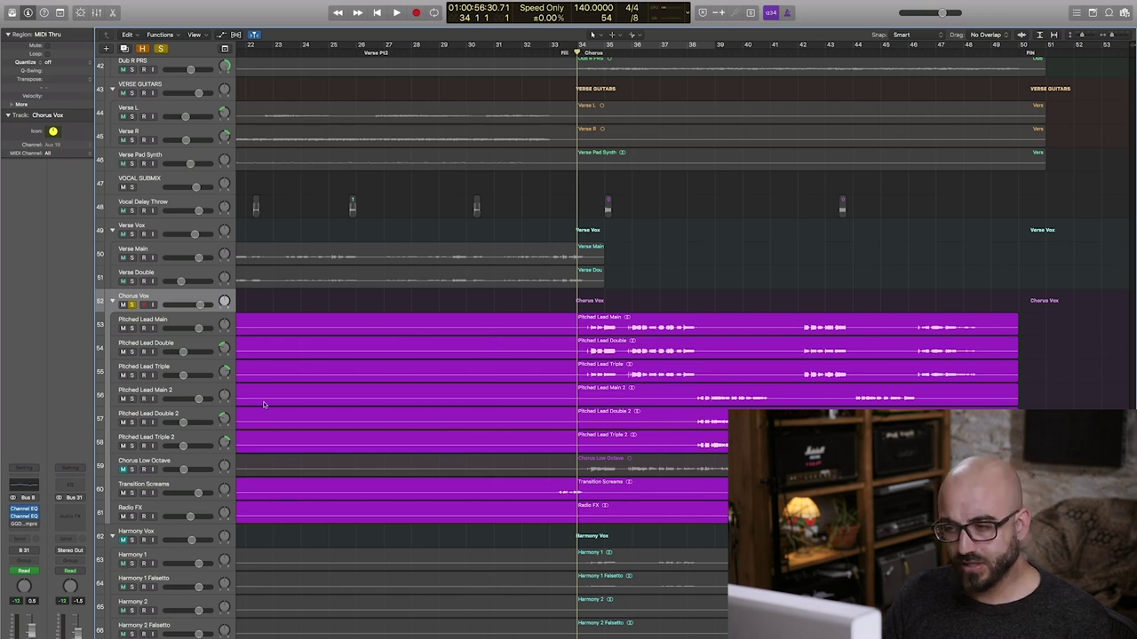
{"action": "left_click", "coordinate": [123, 469]}
- Open the GGD Compressor on Chorus Vox and switch it on while auditioning the soloed chorus vocals from bar 34
{"action": "left_click", "coordinate": [25, 525]}
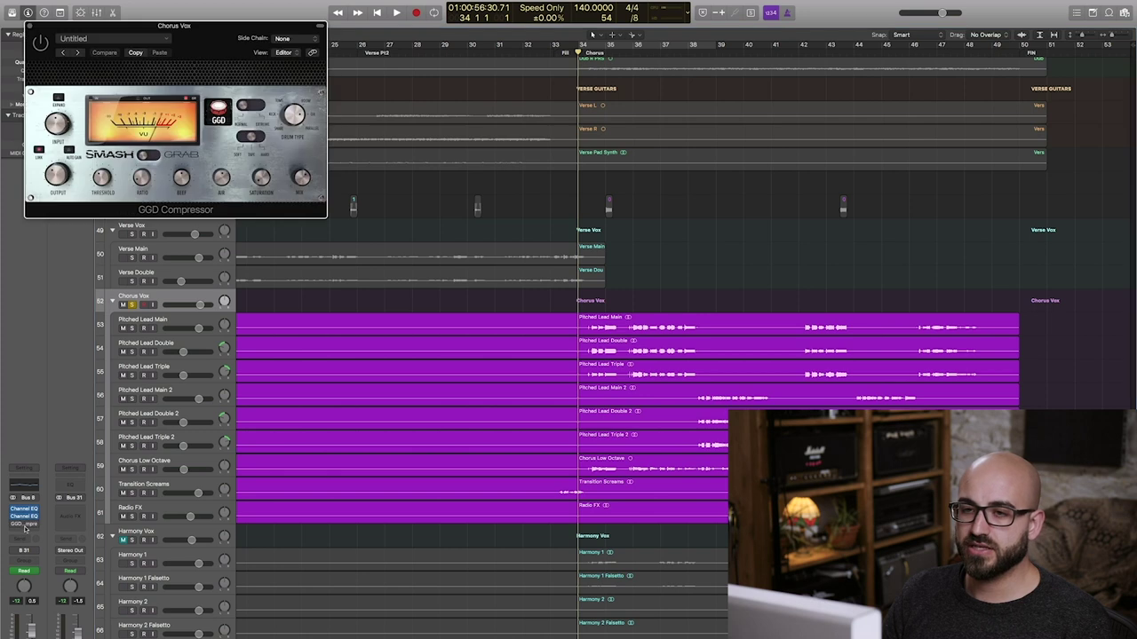
{"action": "left_click_drag", "start_coordinate": [180, 98], "coordinate": [336, 258]}
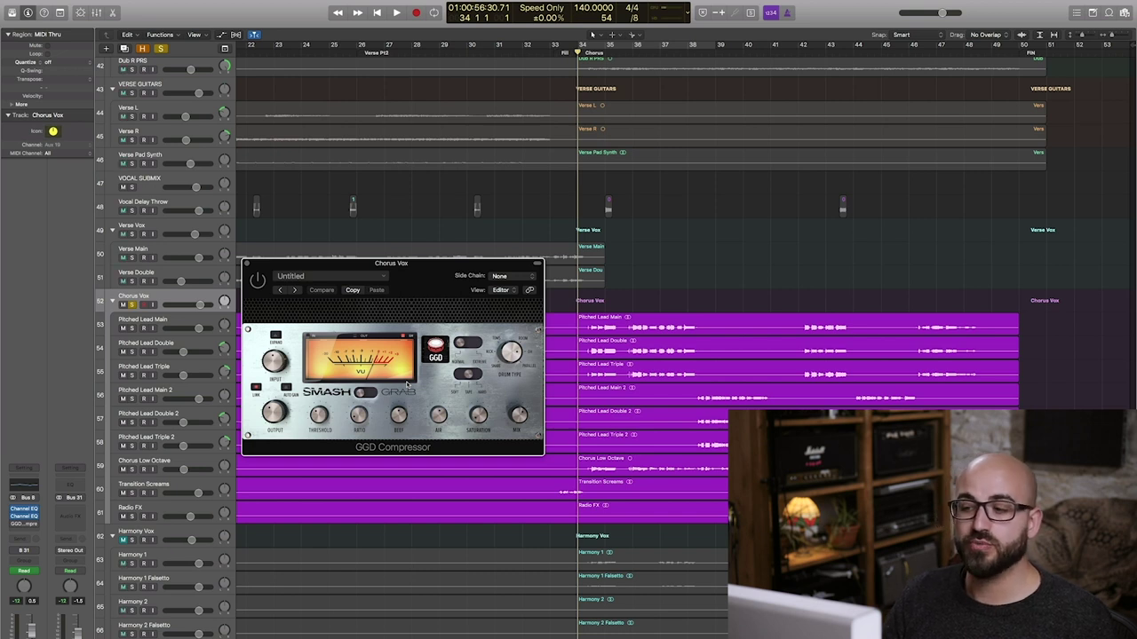
{"action": "scroll", "coordinate": [624, 408], "scroll_direction": "up", "scroll_amount": 1}
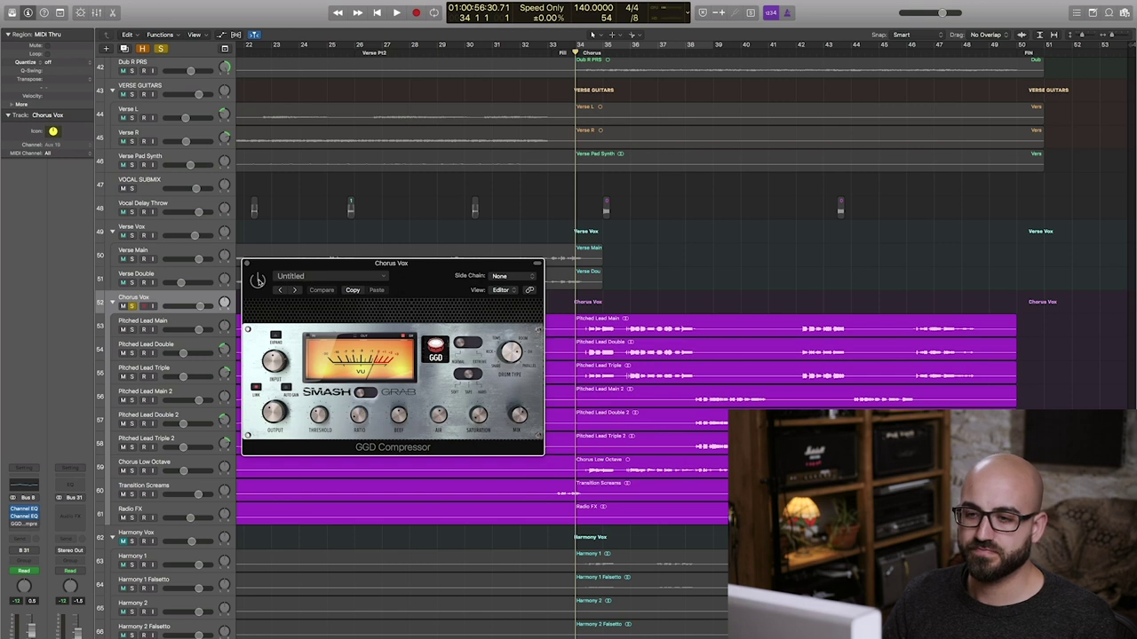
{"action": "key", "text": "space"}
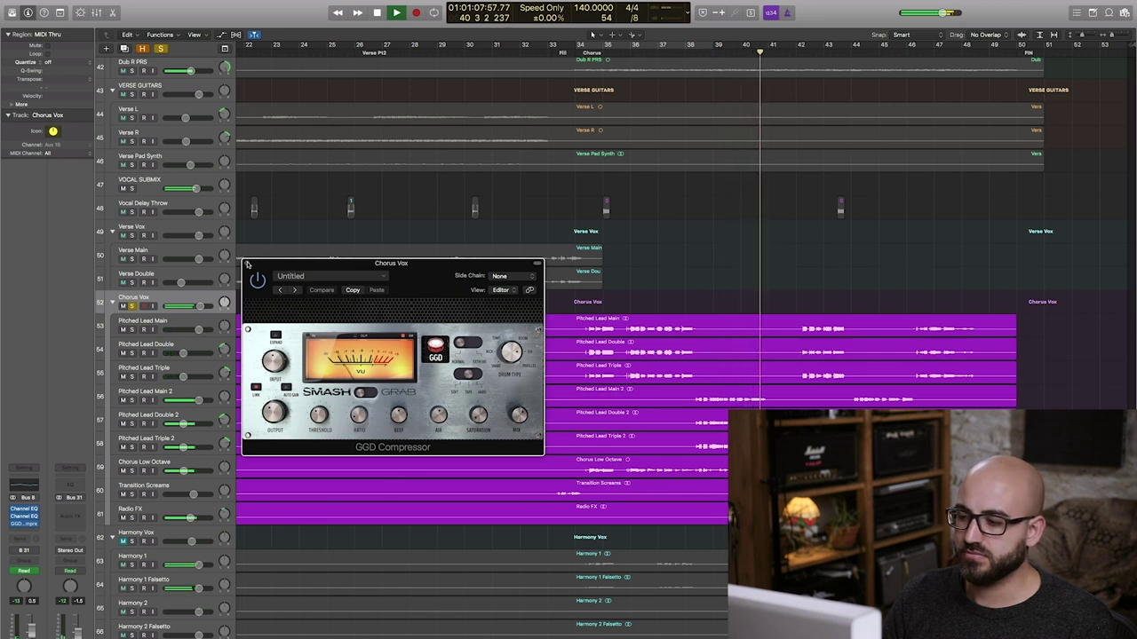
{"action": "key", "text": "space"}
{"action": "left_click", "coordinate": [248, 264]}
{"action": "scroll", "coordinate": [132, 305], "scroll_direction": "left", "scroll_amount": 2}
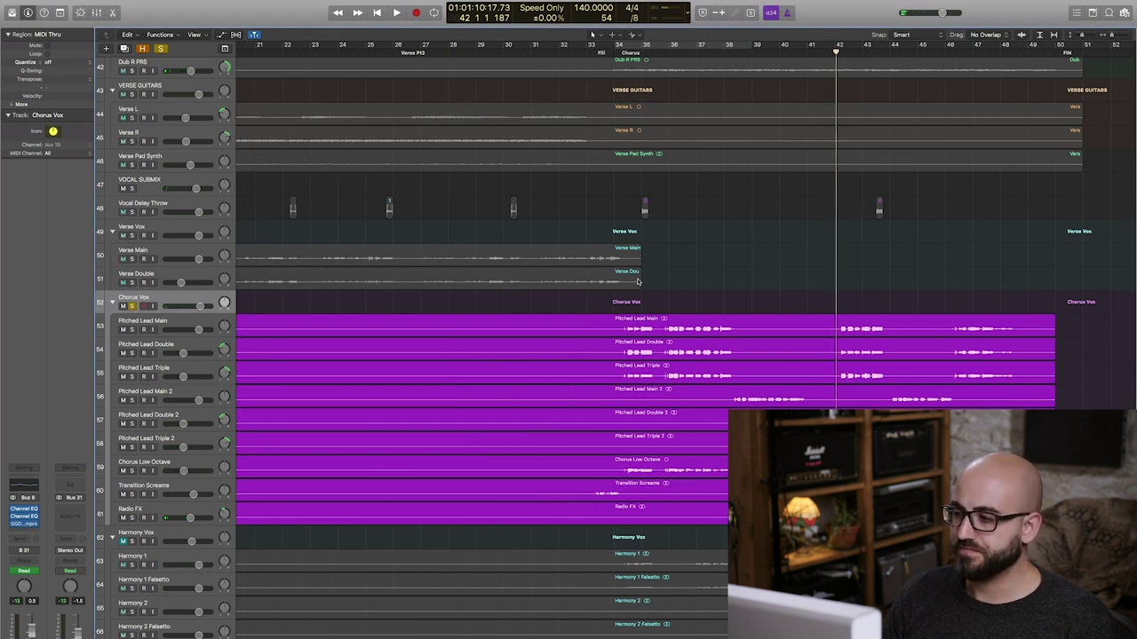
- Unsolo the Chorus Vox bus and play the full mix from bar 34 to the end of the chorus
{"action": "key", "text": "s"}
{"action": "key", "text": "comma"}
{"action": "key", "text": "comma"}
{"action": "key", "text": "comma"}
{"action": "key", "text": "comma"}
{"action": "key", "text": "comma"}
{"action": "key", "text": "comma"}
{"action": "key", "text": "comma"}
{"action": "key", "text": "comma"}
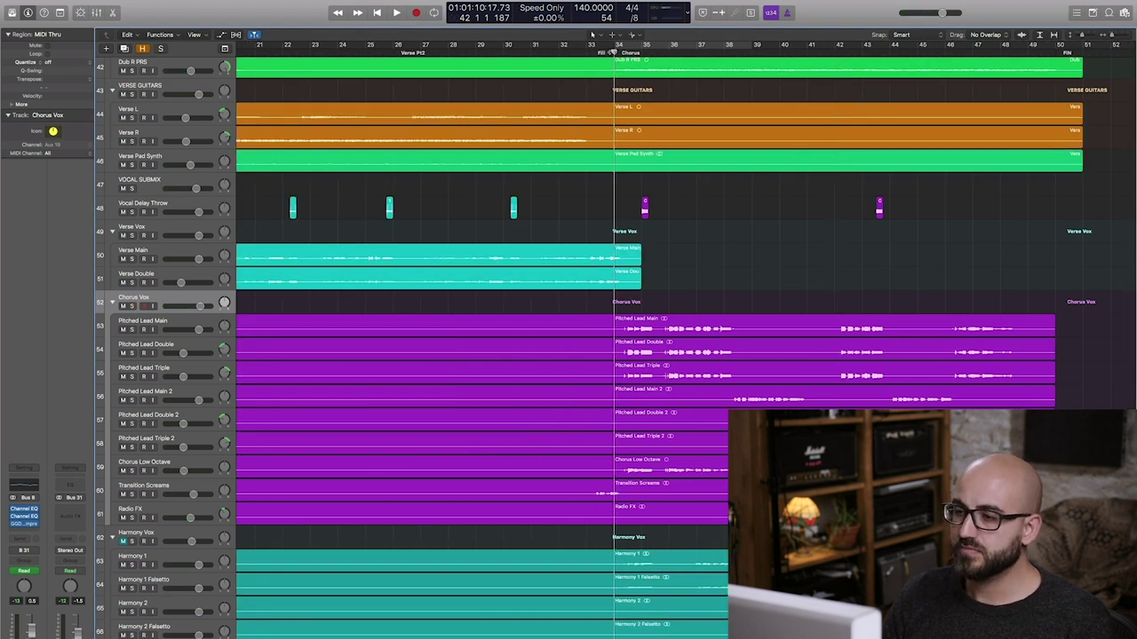
{"action": "key", "text": "space"}
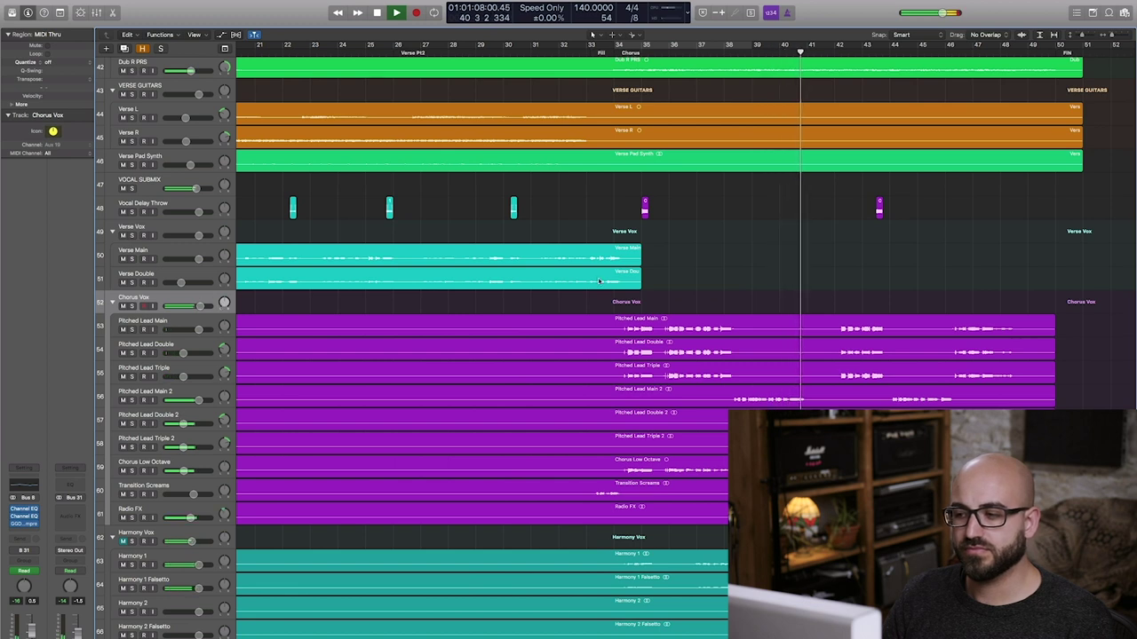
{"action": "key", "text": "super+Left"}
{"action": "key", "text": "super+Left"}
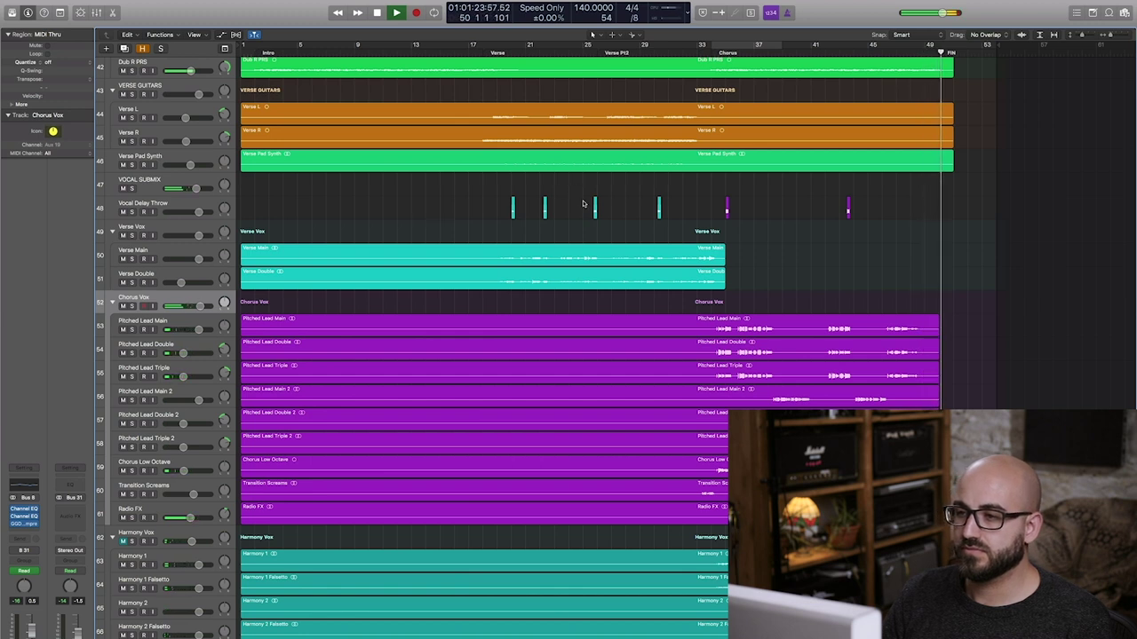
{"action": "key", "text": "space"}
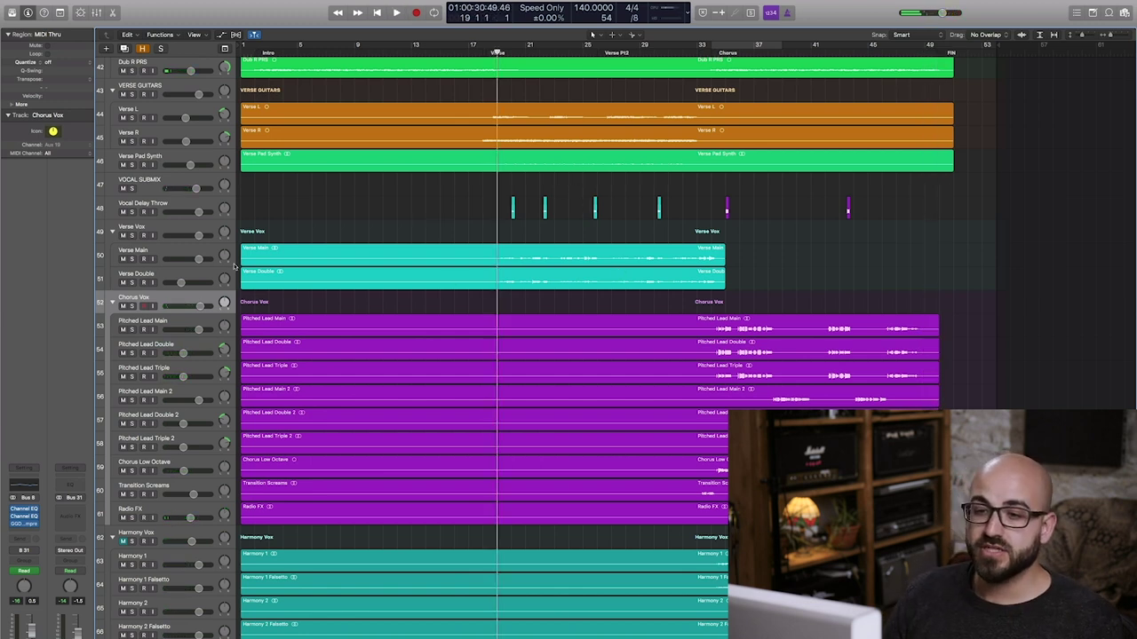
- Select the Verse Main track and open its Channel EQ to examine the low cut and the band settings
{"action": "left_click", "coordinate": [171, 253]}
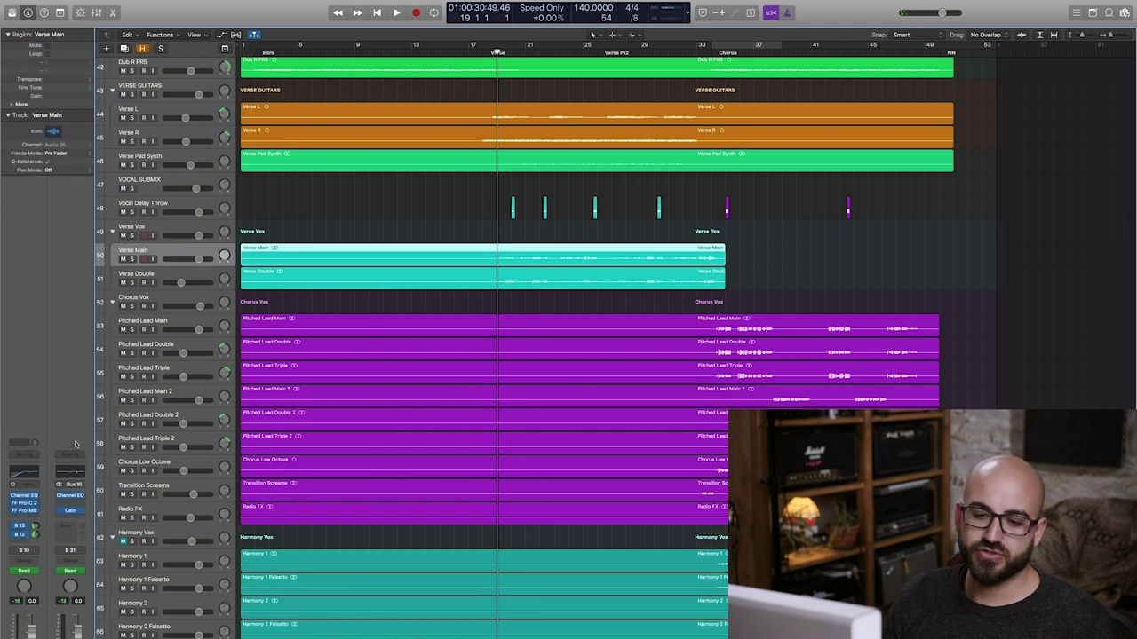
{"action": "left_click", "coordinate": [30, 503]}
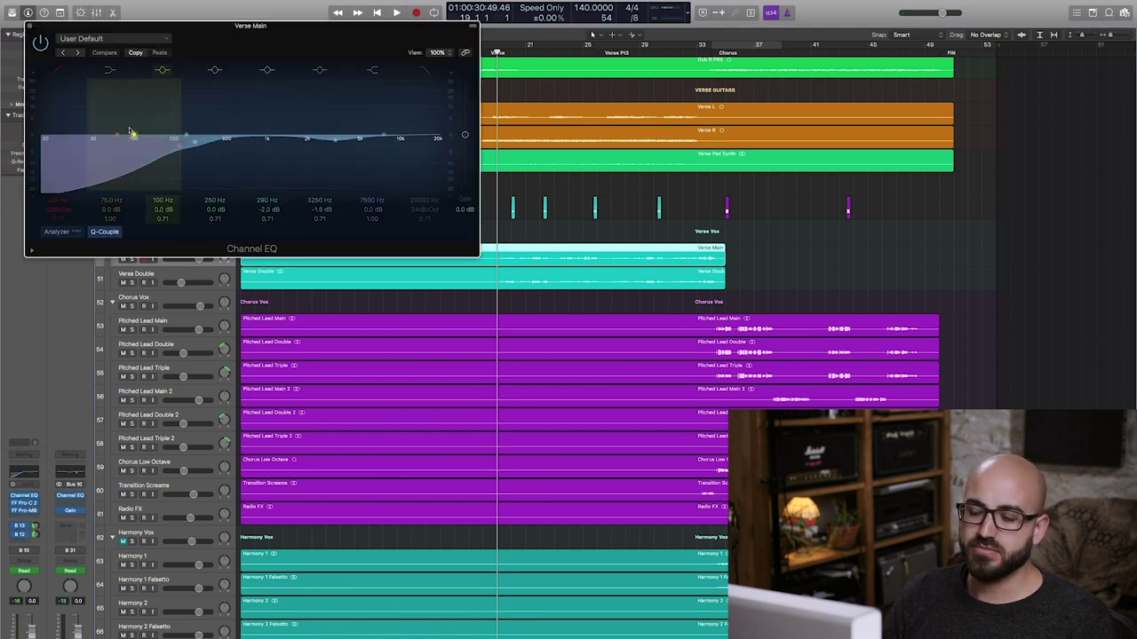
{"action": "left_click_drag", "start_coordinate": [153, 16], "coordinate": [278, 206]}
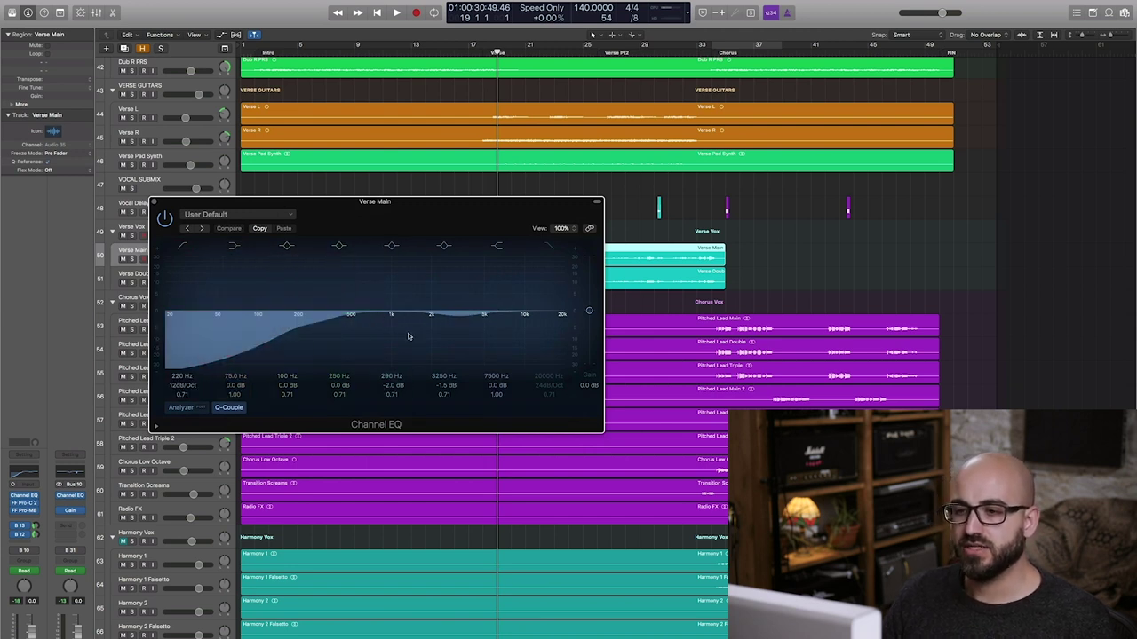
{"action": "left_click_drag", "start_coordinate": [261, 202], "coordinate": [293, 282]}
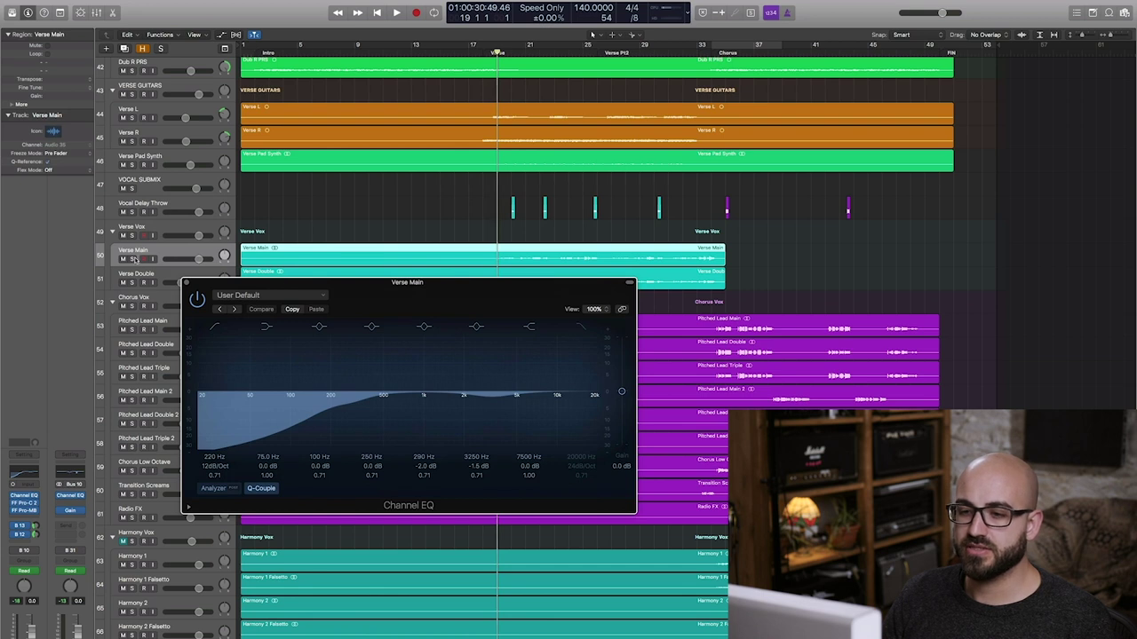
- Solo Verse Main and compare the verse vocal with its Channel EQ off and on during playback
{"action": "left_click", "coordinate": [132, 259]}
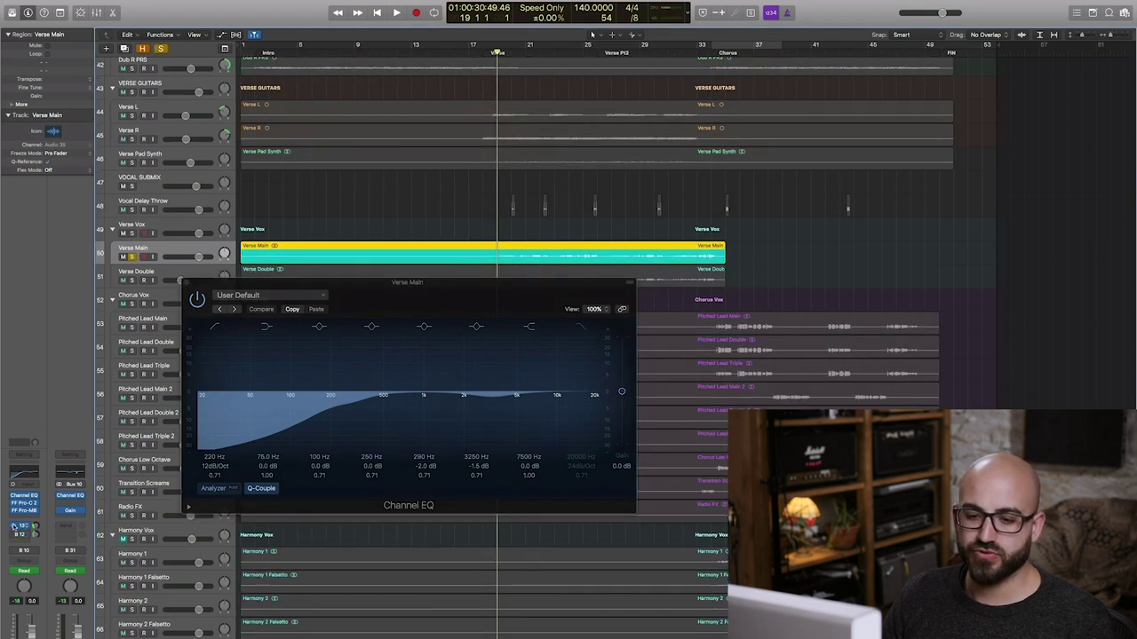
{"action": "left_click", "coordinate": [12, 496]}
{"action": "key", "text": "space"}
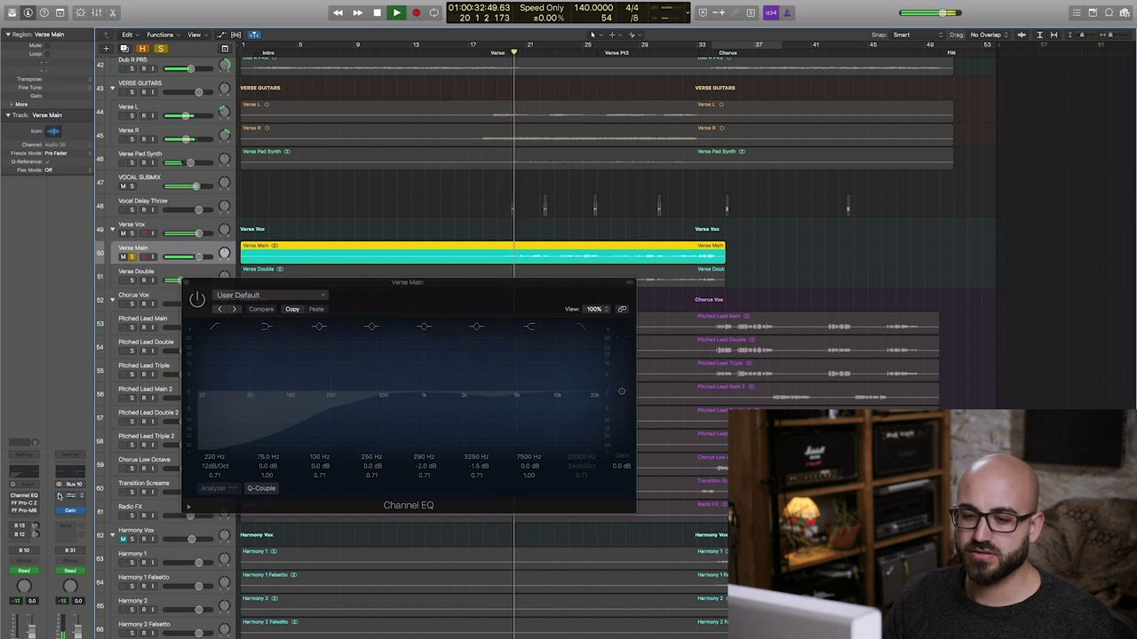
{"action": "left_click", "coordinate": [197, 300]}
{"action": "left_click", "coordinate": [197, 299]}
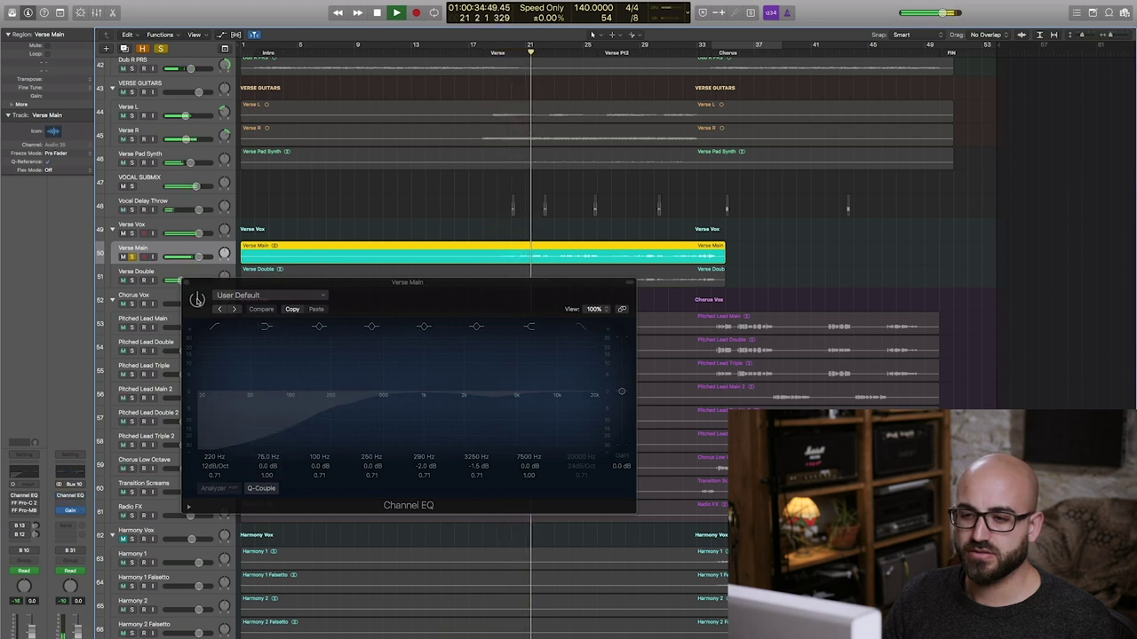
{"action": "key", "text": "space"}
{"action": "left_click", "coordinate": [198, 299]}
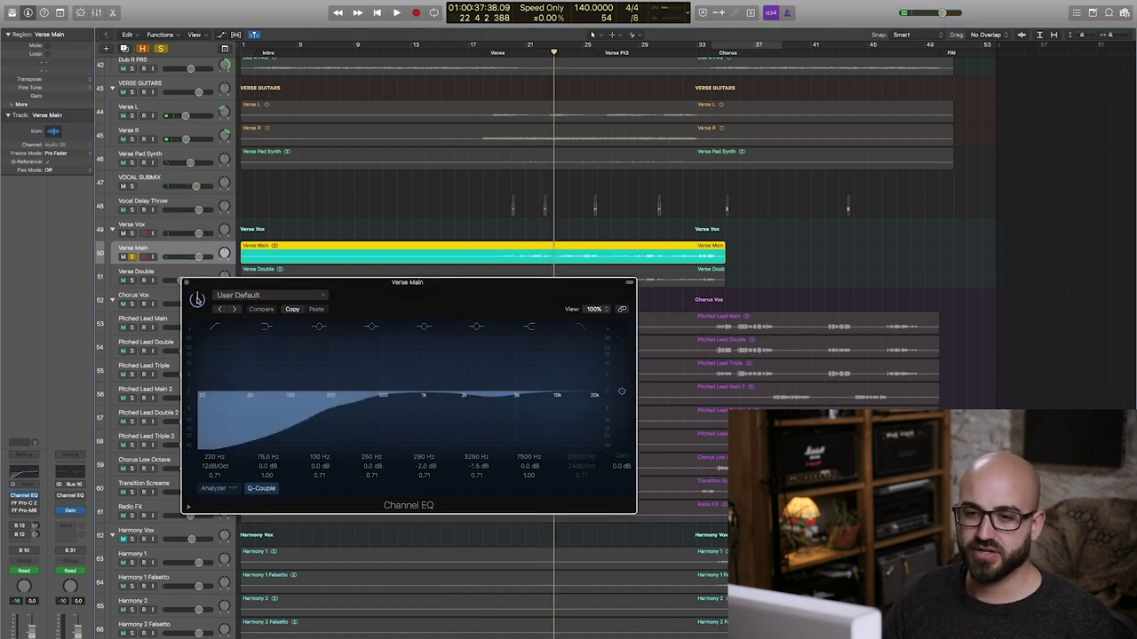
{"action": "key", "text": "space"}
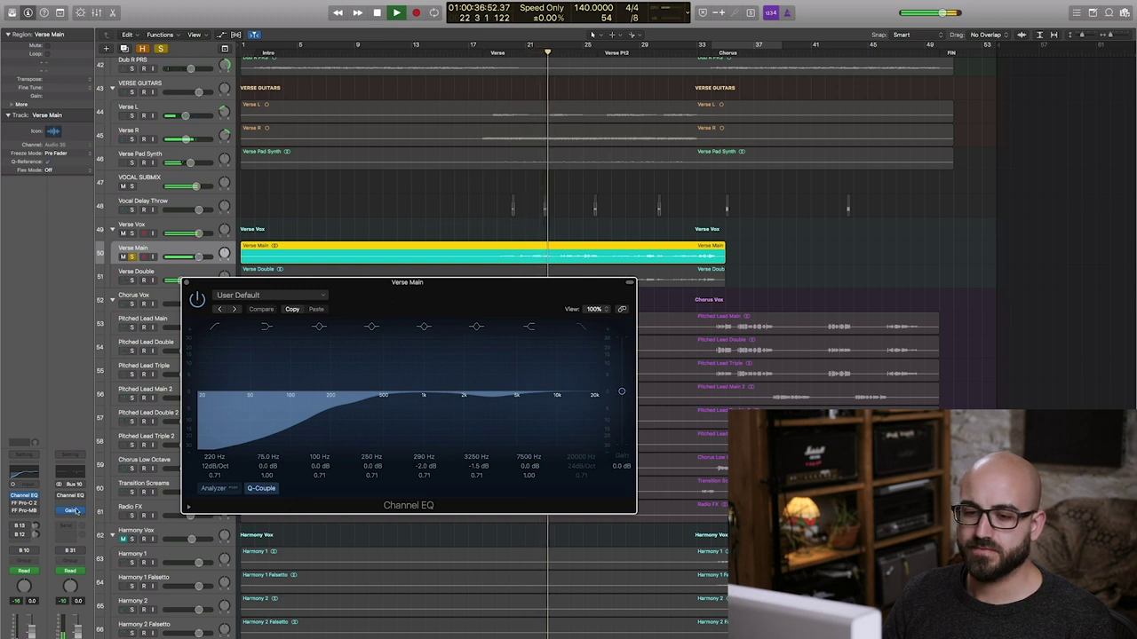
- Open FF Pro-C 2 on Verse Main, audition the compressor on the soloed vocal, and close both plug-in windows
{"action": "left_click", "coordinate": [24, 503]}
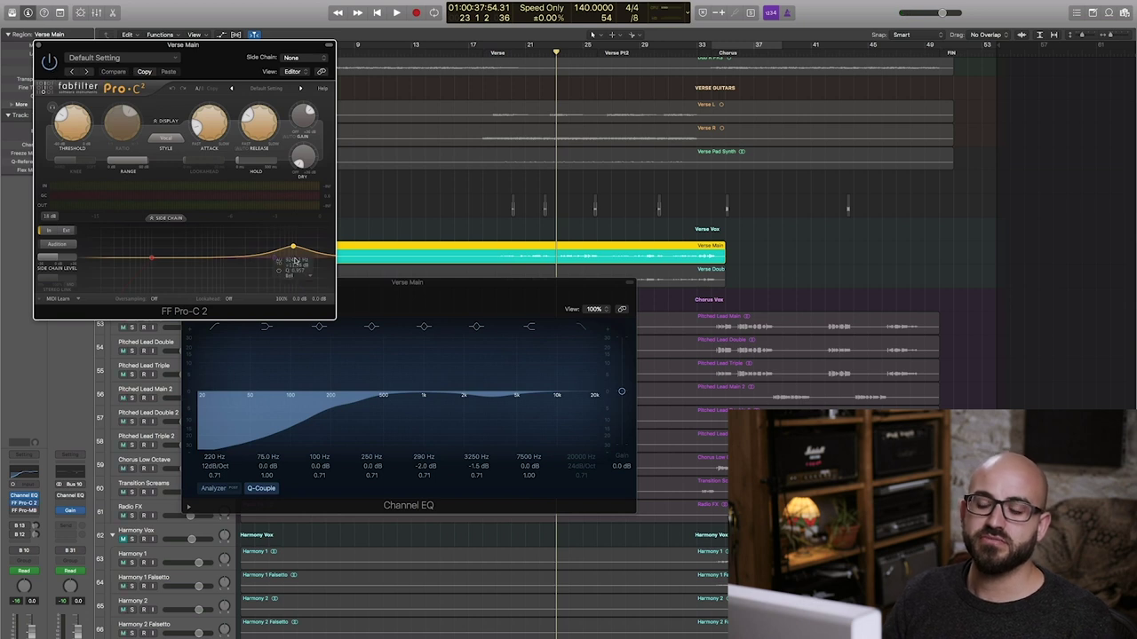
{"action": "left_click_drag", "start_coordinate": [292, 254], "coordinate": [296, 249]}
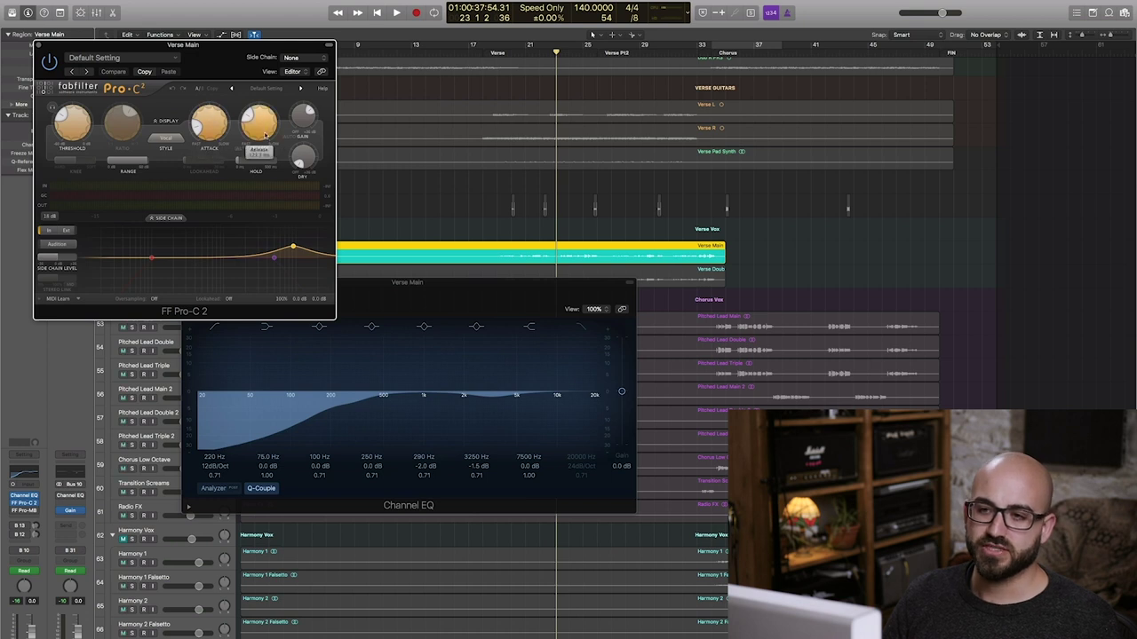
{"action": "left_click_drag", "start_coordinate": [202, 58], "coordinate": [295, 131]}
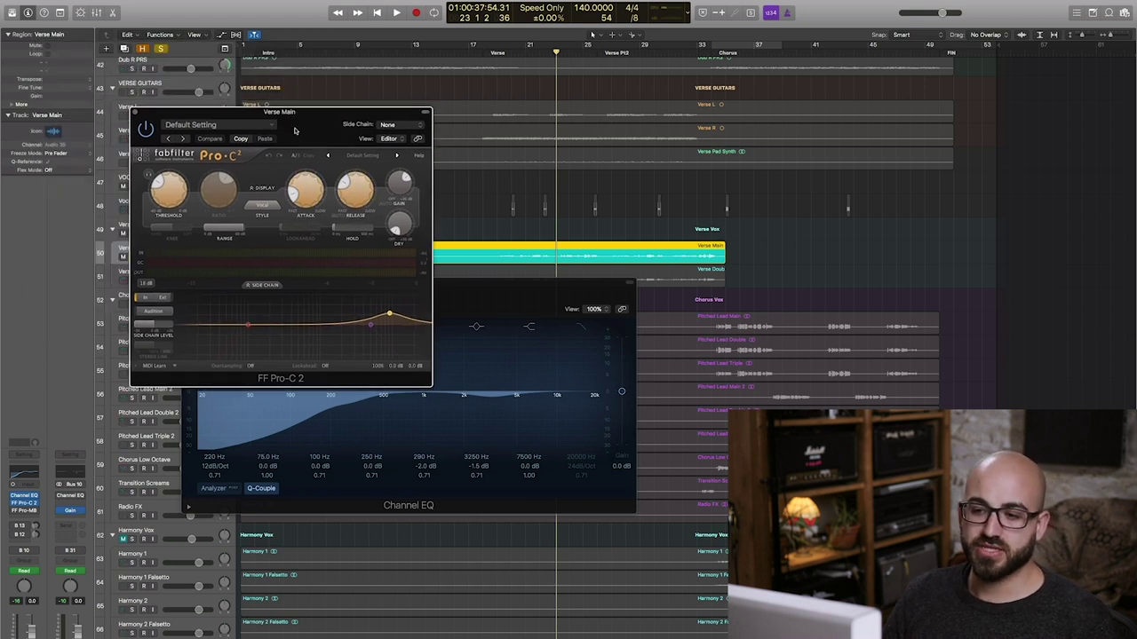
{"action": "key", "text": "space"}
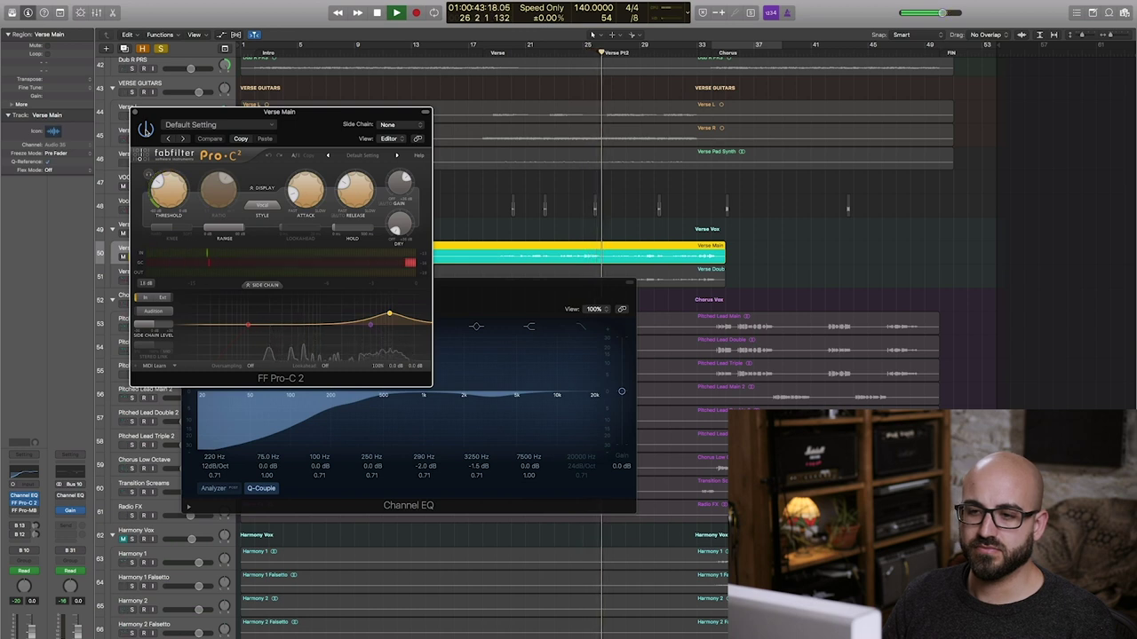
{"action": "key", "text": "space"}
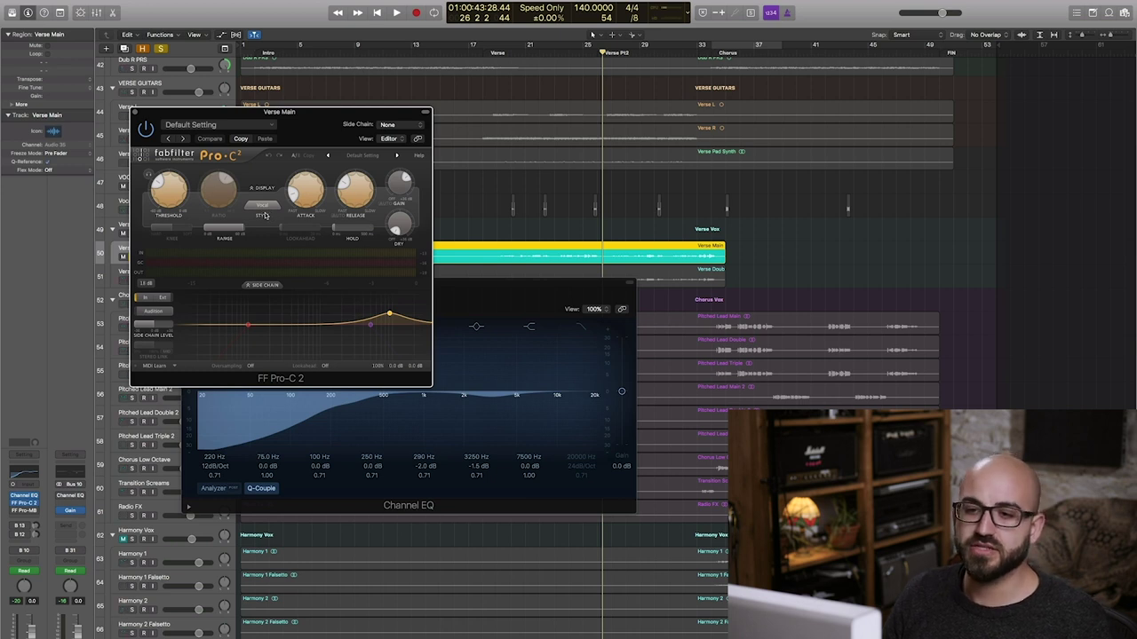
{"action": "left_click_drag", "start_coordinate": [219, 116], "coordinate": [438, 238]}
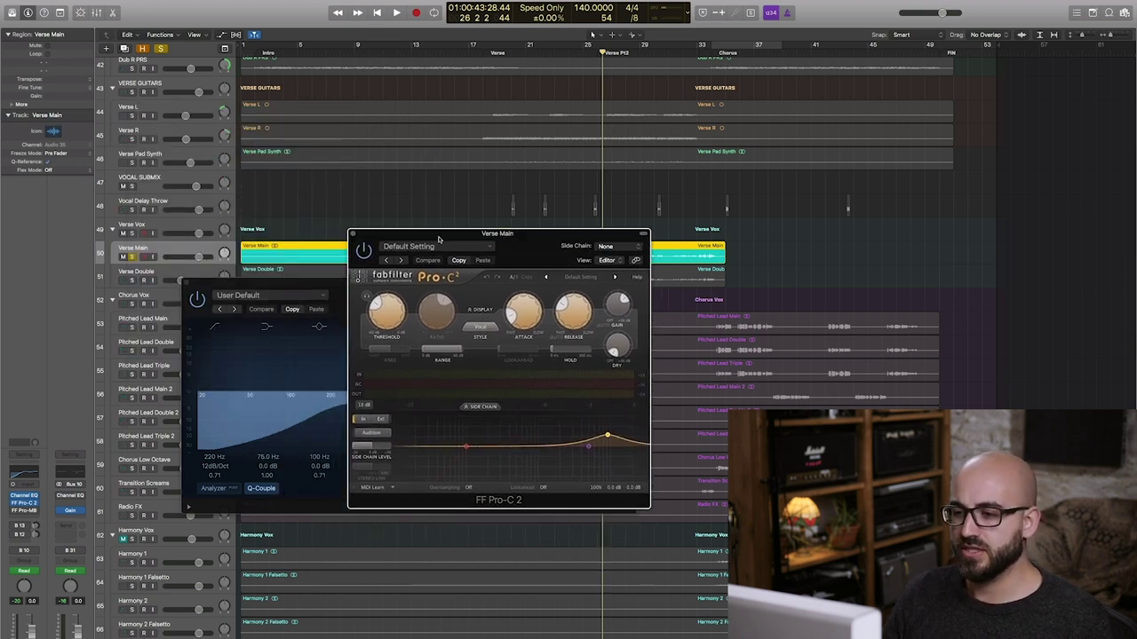
{"action": "left_click", "coordinate": [354, 235]}
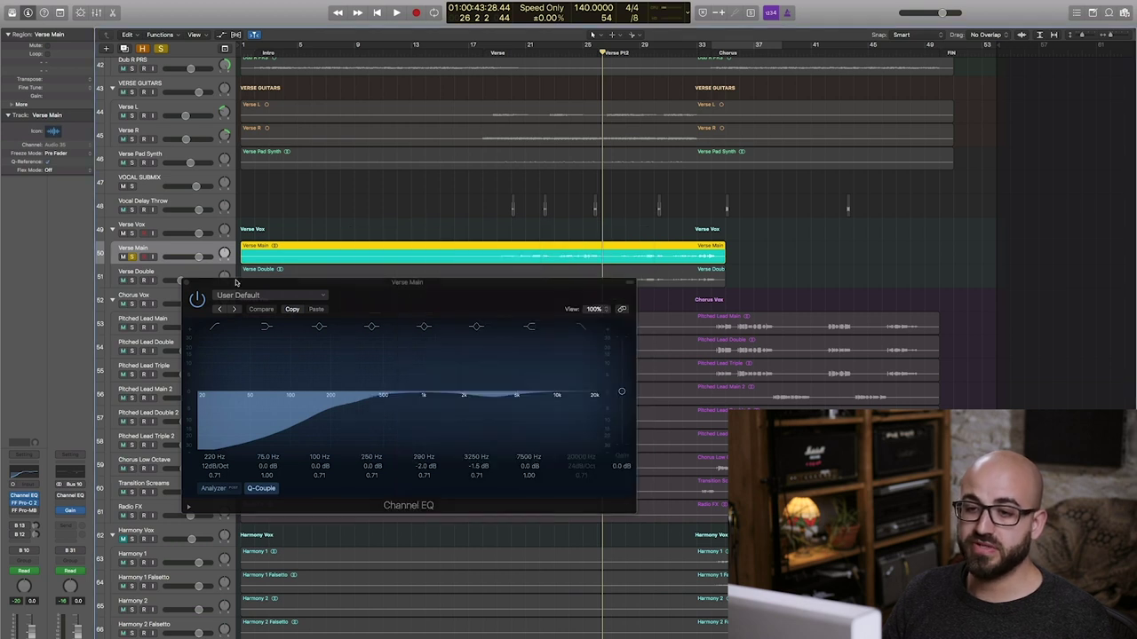
{"action": "left_click", "coordinate": [184, 283]}
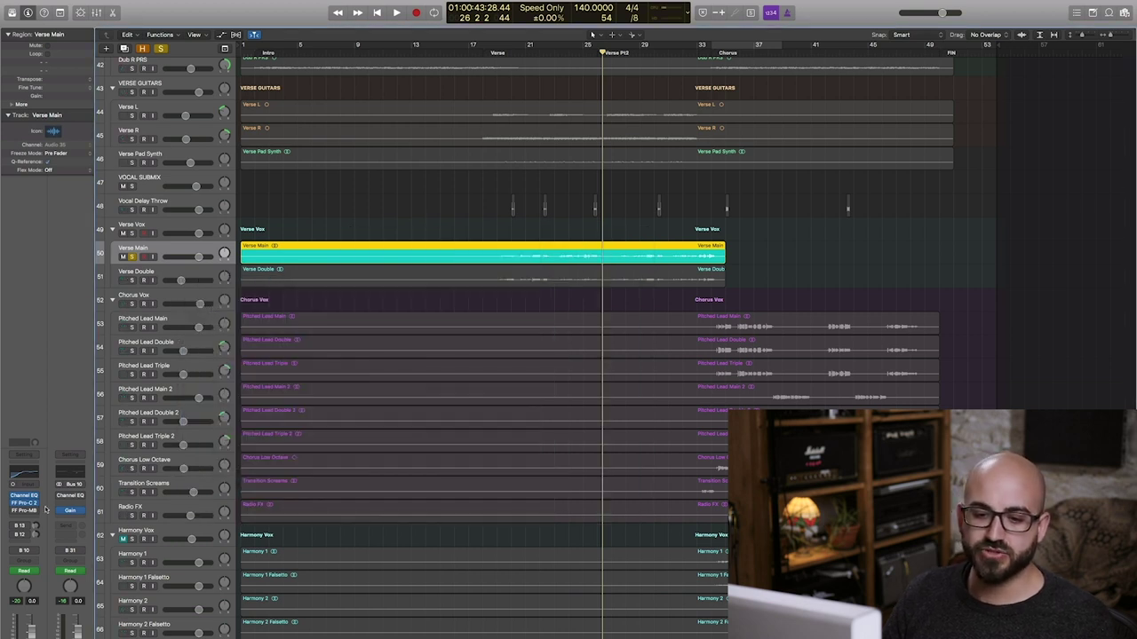
- Open FF Pro-MB on Verse Main, audition its multiband compression on the soloed vocal, and hide the plug-in window
{"action": "left_click", "coordinate": [24, 510]}
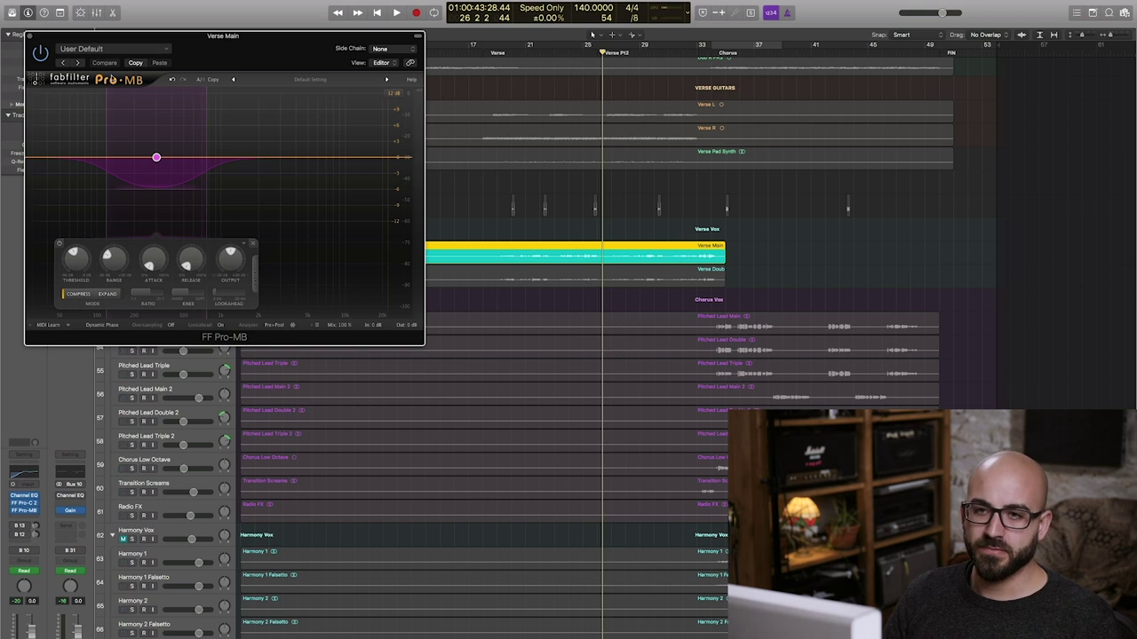
{"action": "left_click_drag", "start_coordinate": [65, 38], "coordinate": [127, 140]}
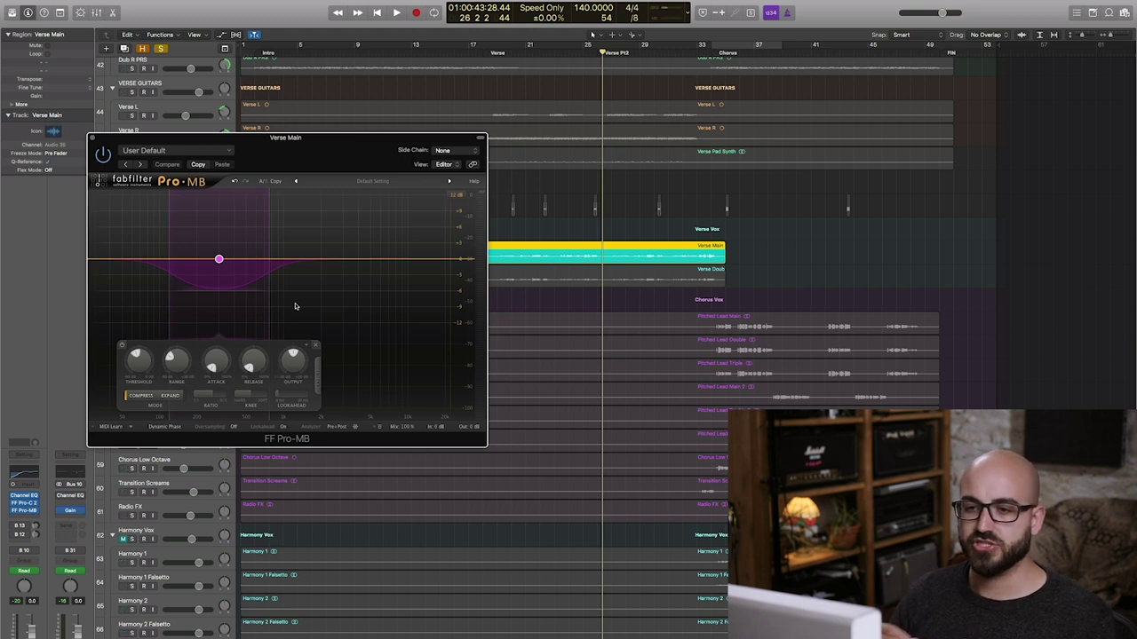
{"action": "key", "text": "space"}
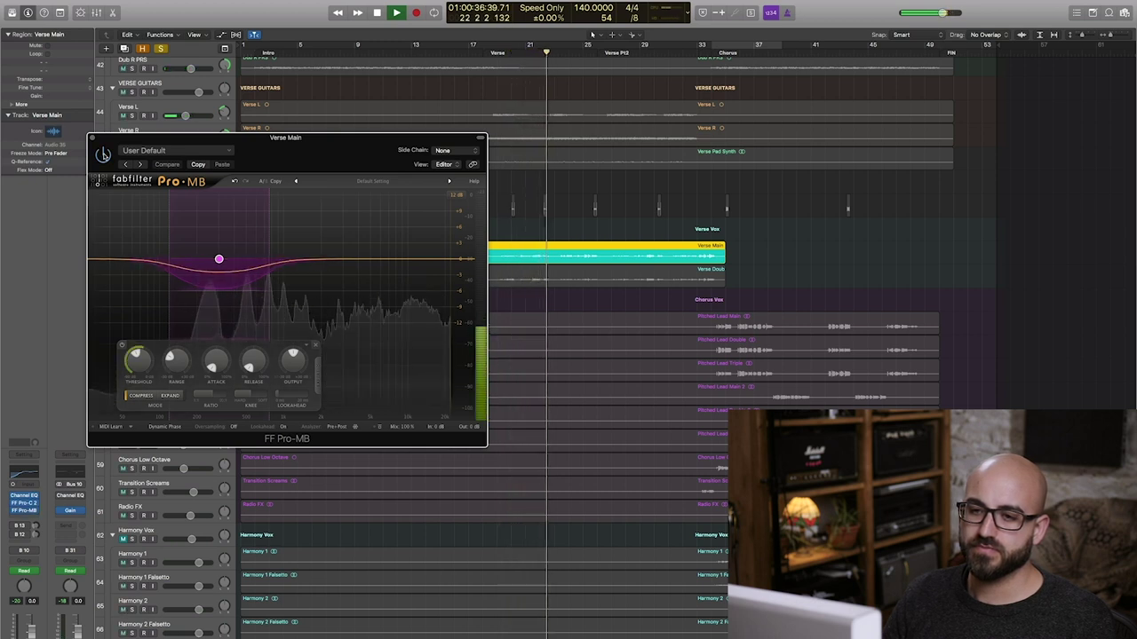
{"action": "key", "text": "v"}
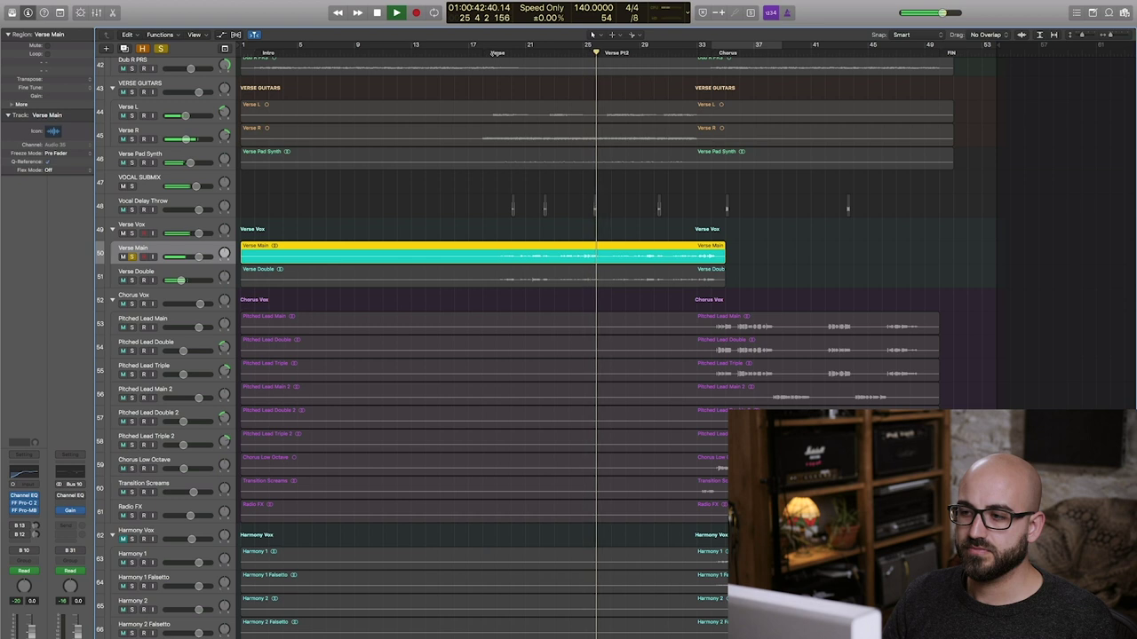
{"action": "key", "text": "space"}
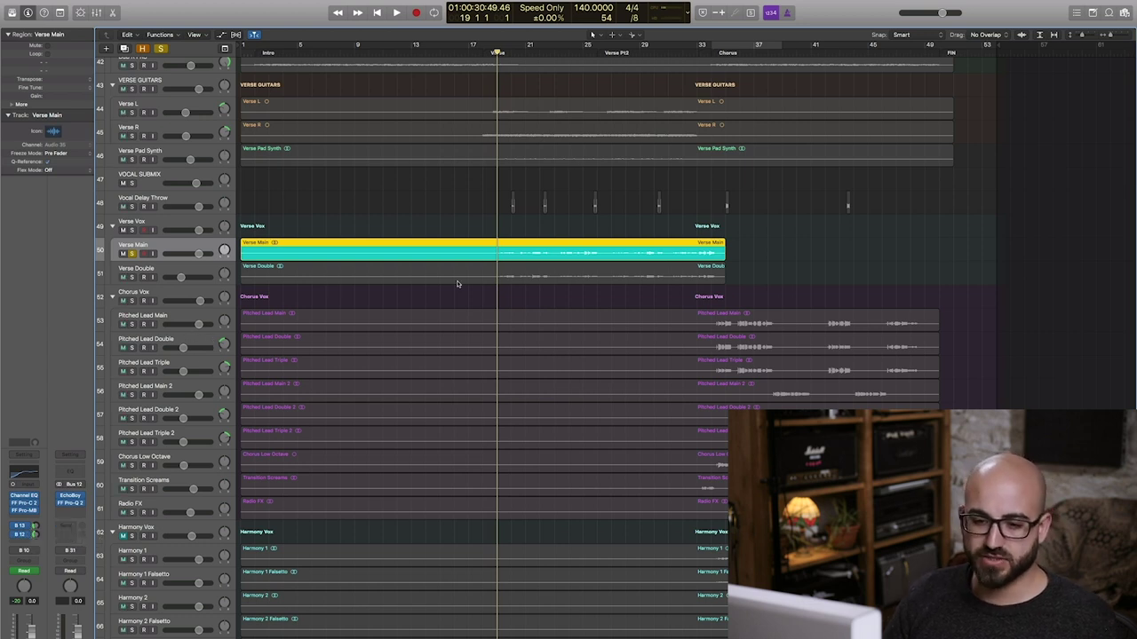
- Audition the soloed Verse Main with its B 13 and B 12 sends on, and show its B 10 output bus
{"action": "key", "text": "space"}
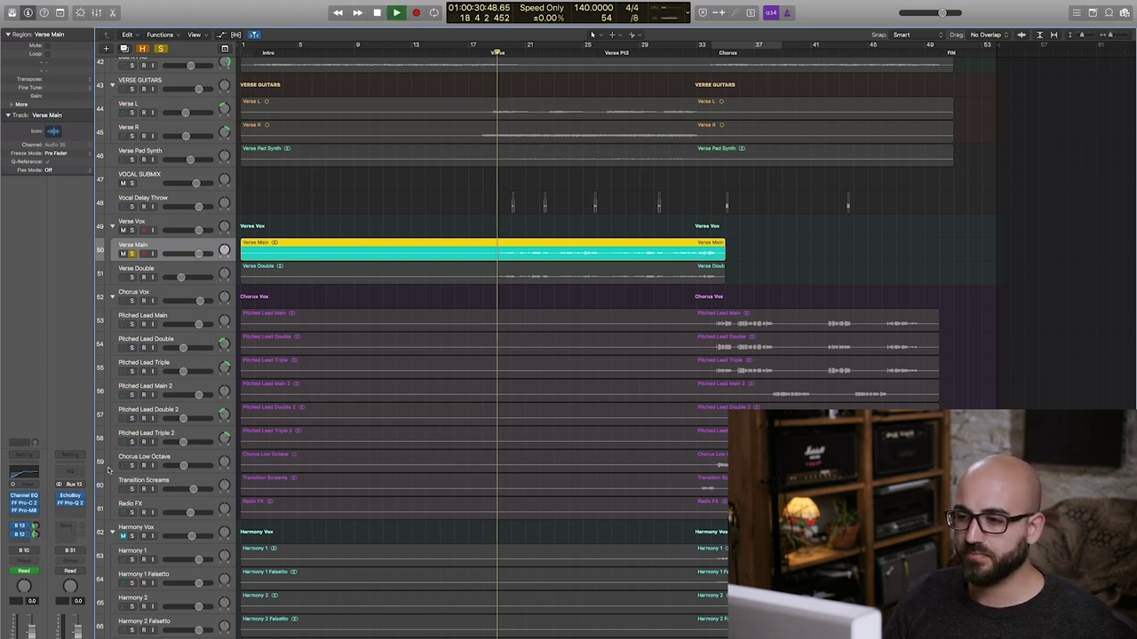
{"action": "left_click", "coordinate": [22, 551]}
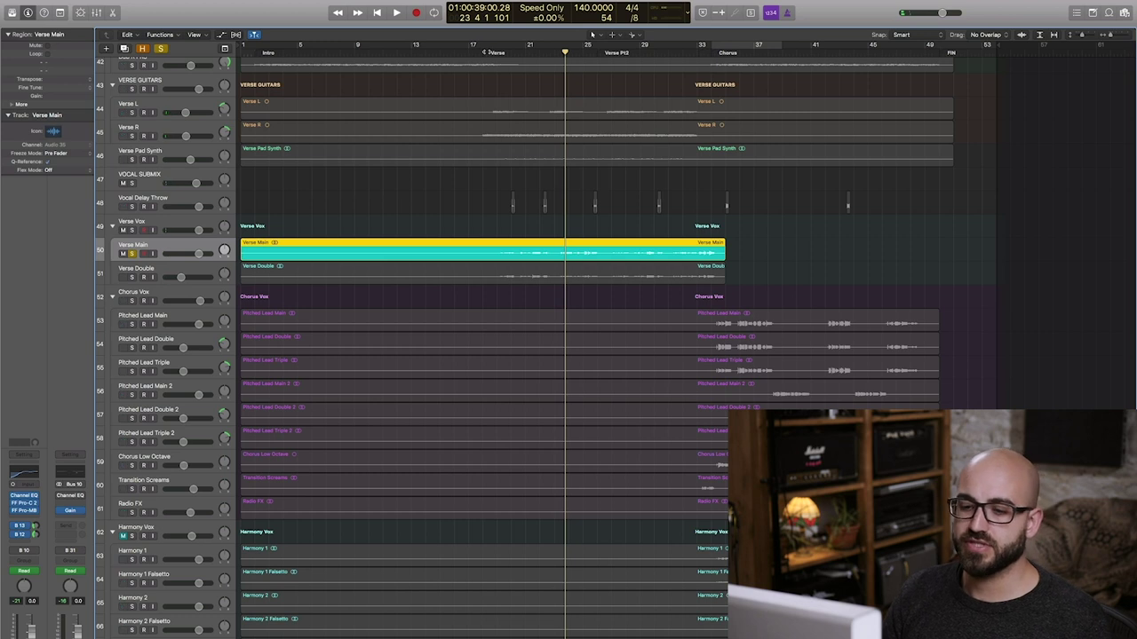
- Open the Verse Vox bus's Channel EQ, audition the soloed verse vocal through it from bar 20, and close the EQ
{"action": "left_click", "coordinate": [70, 495]}
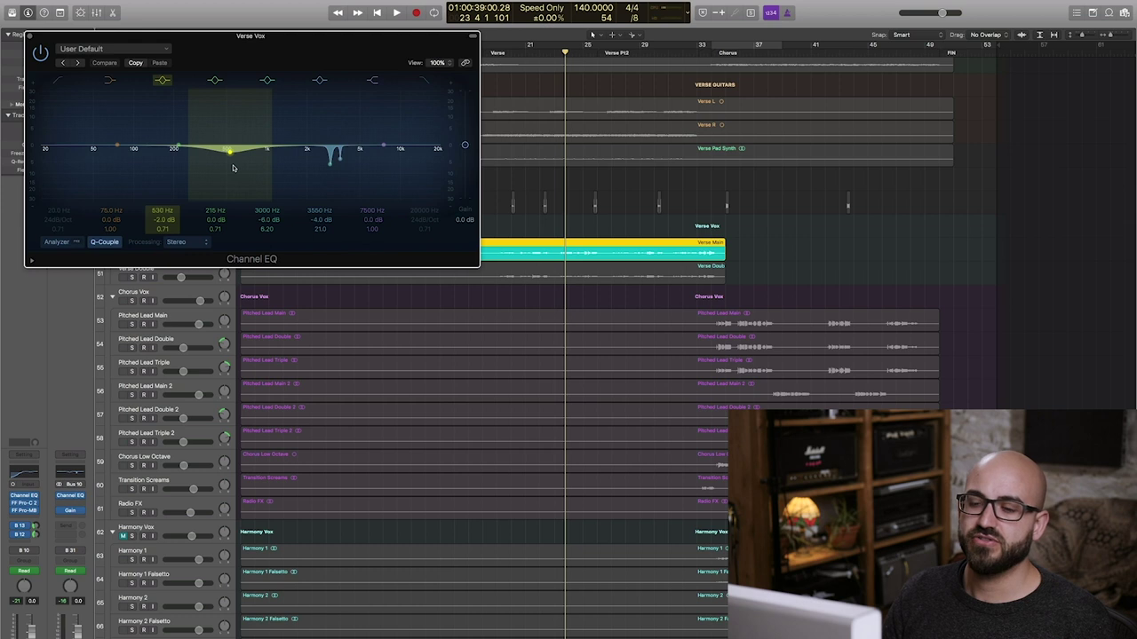
{"action": "left_click_drag", "start_coordinate": [48, 41], "coordinate": [214, 308]}
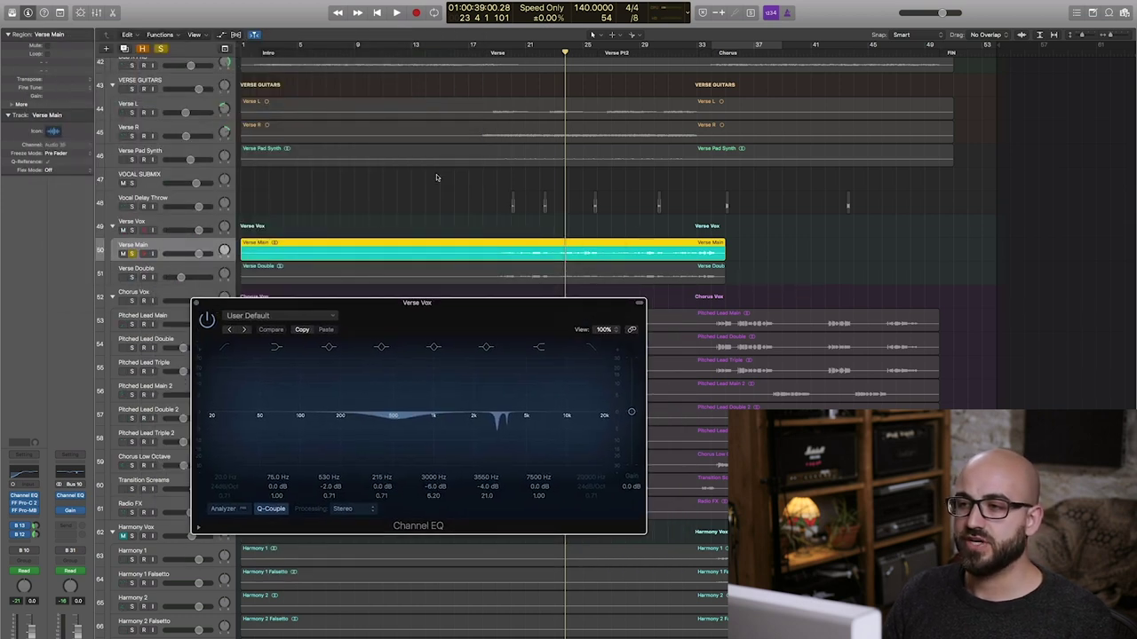
{"action": "left_click", "coordinate": [510, 53]}
{"action": "key", "text": "space"}
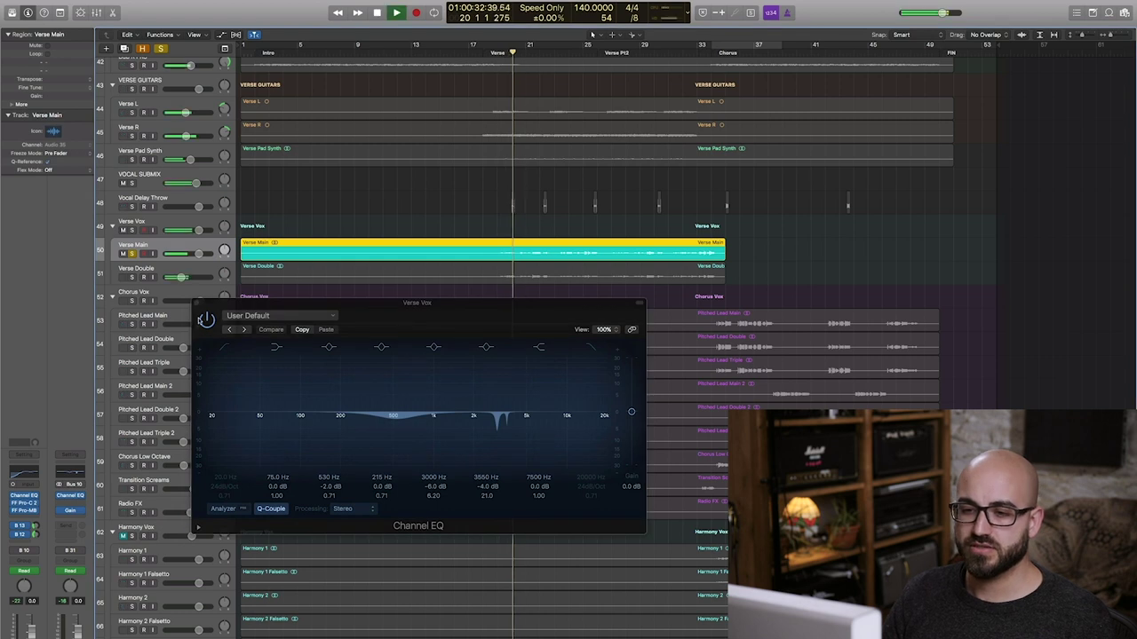
{"action": "left_click", "coordinate": [197, 304]}
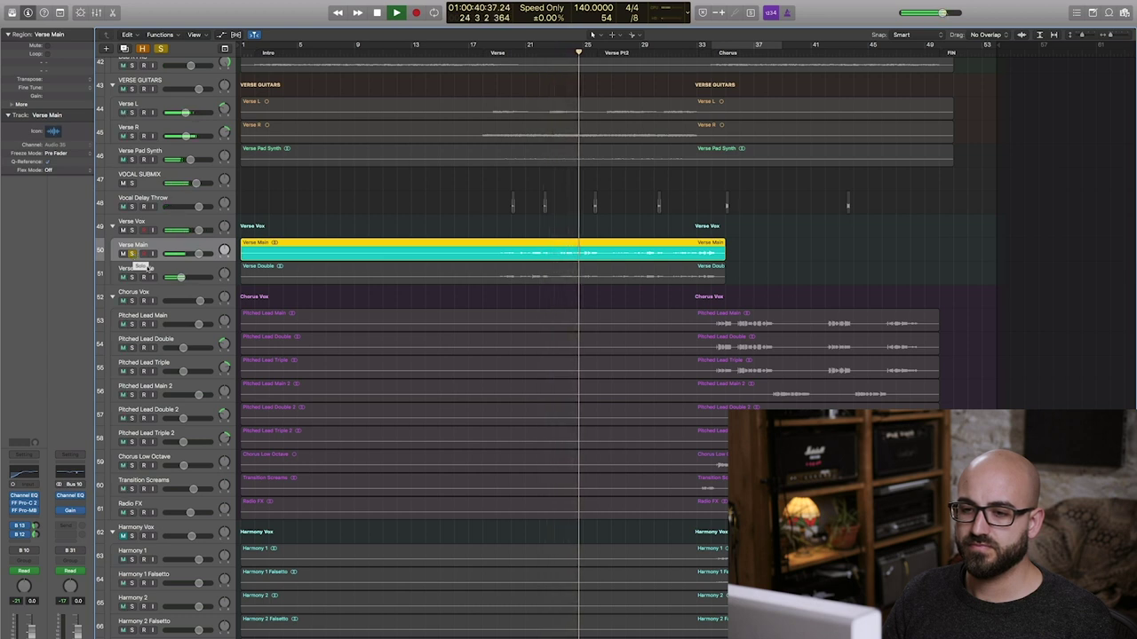
{"action": "key", "text": "space"}
- Unsolo Verse Main, select Verse Double, and open its MicroShift insert to inspect the settings before closing it
{"action": "key", "text": "s"}
{"action": "left_click", "coordinate": [189, 271]}
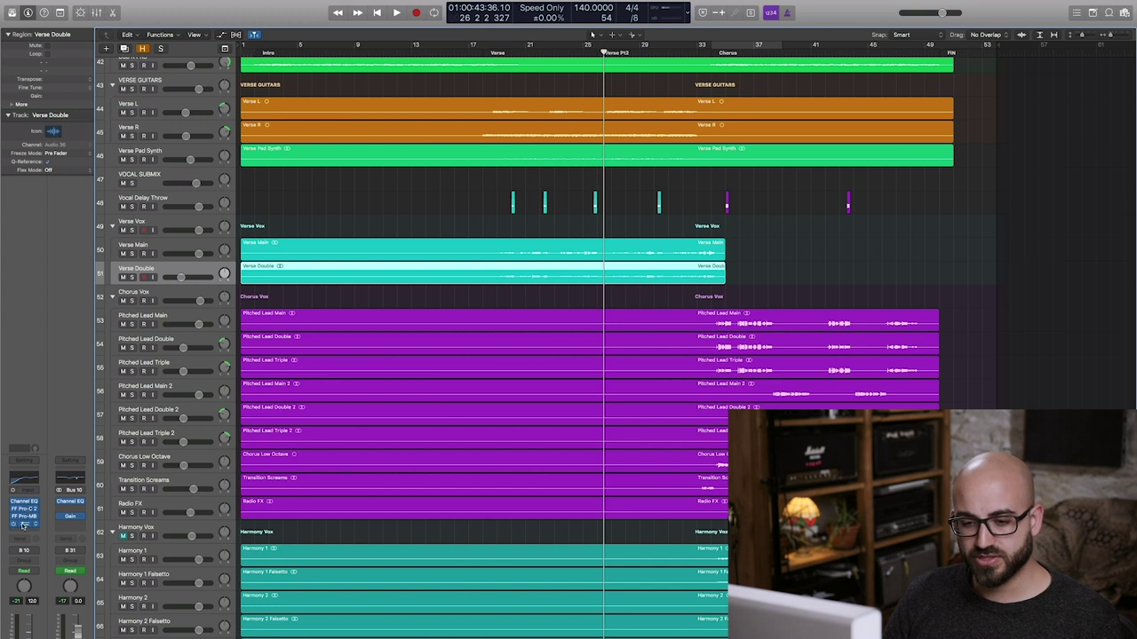
{"action": "left_click", "coordinate": [22, 525]}
{"action": "left_click_drag", "start_coordinate": [232, 43], "coordinate": [296, 168]}
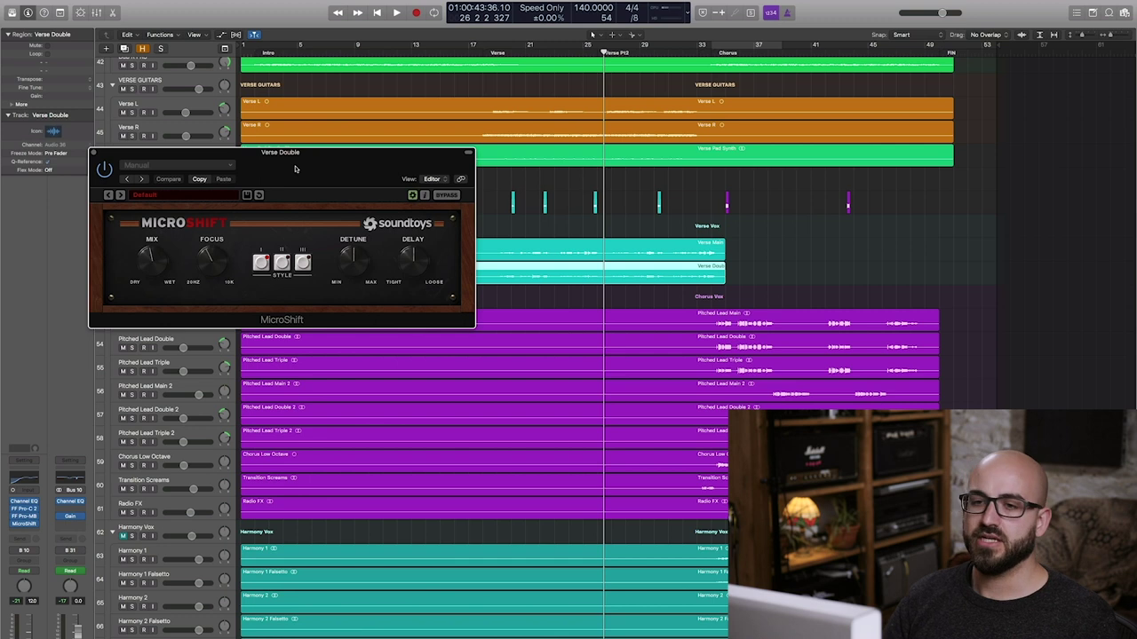
{"action": "left_click", "coordinate": [93, 154]}
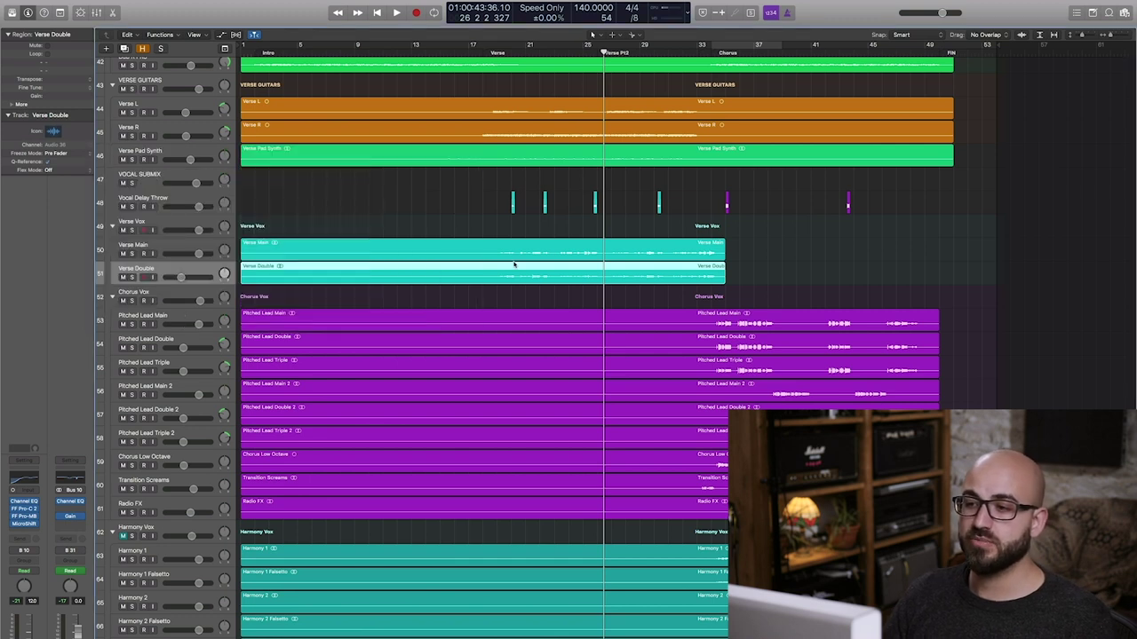
- Solo Verse Double and audition it alone from bar 19
{"action": "key", "text": "space"}
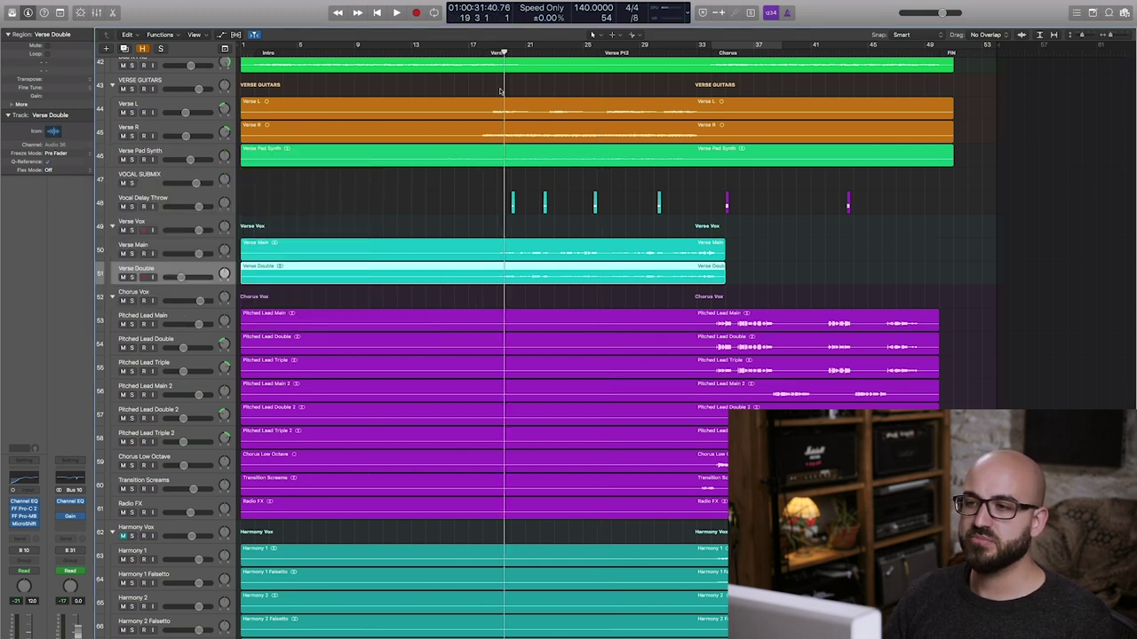
{"action": "left_click", "coordinate": [494, 51]}
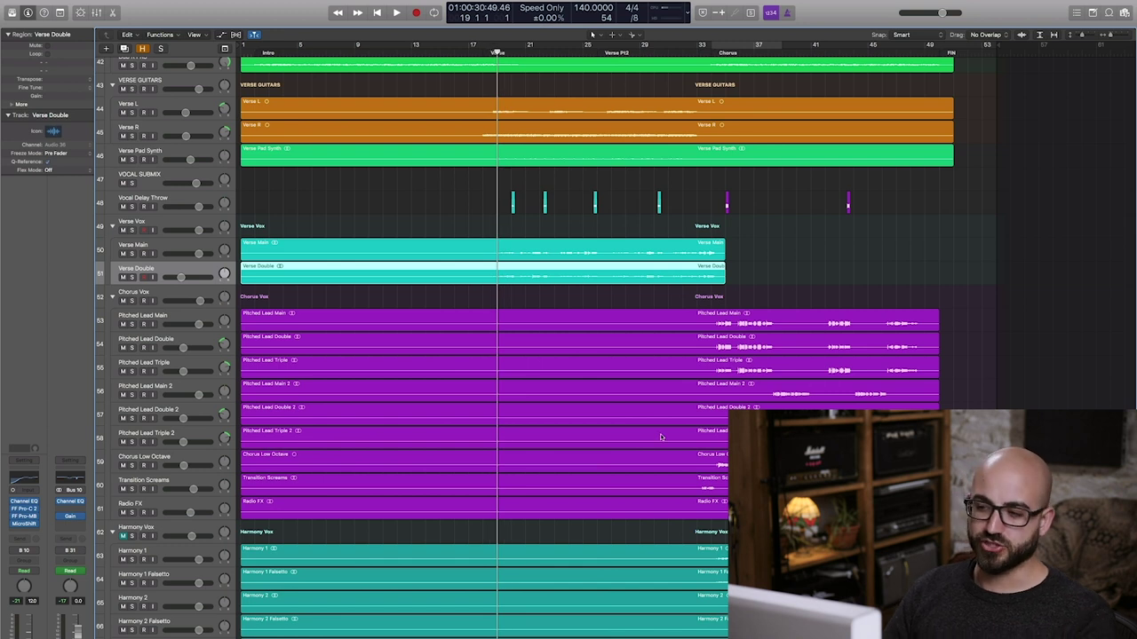
{"action": "key", "text": "comma"}
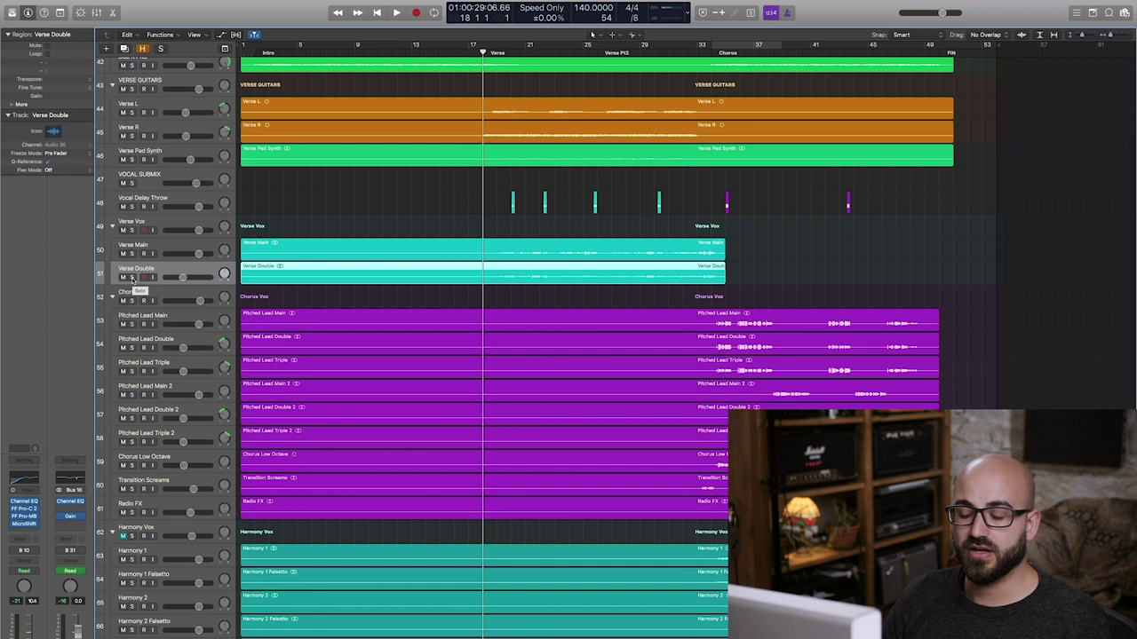
{"action": "left_click", "coordinate": [132, 278]}
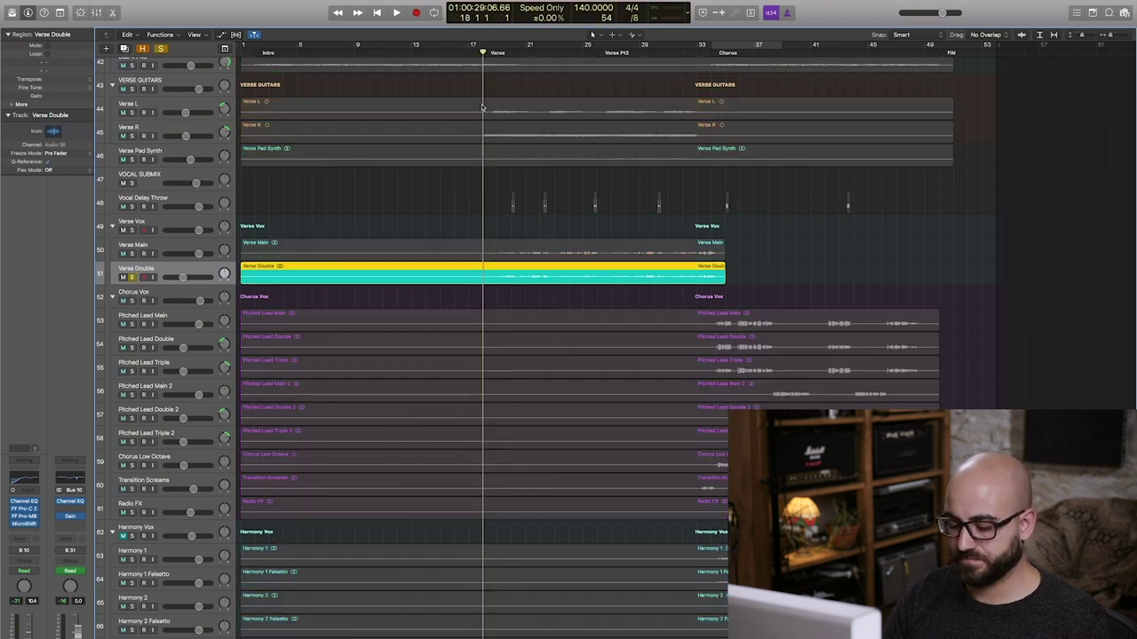
{"action": "key", "text": "period"}
{"action": "key", "text": "space"}
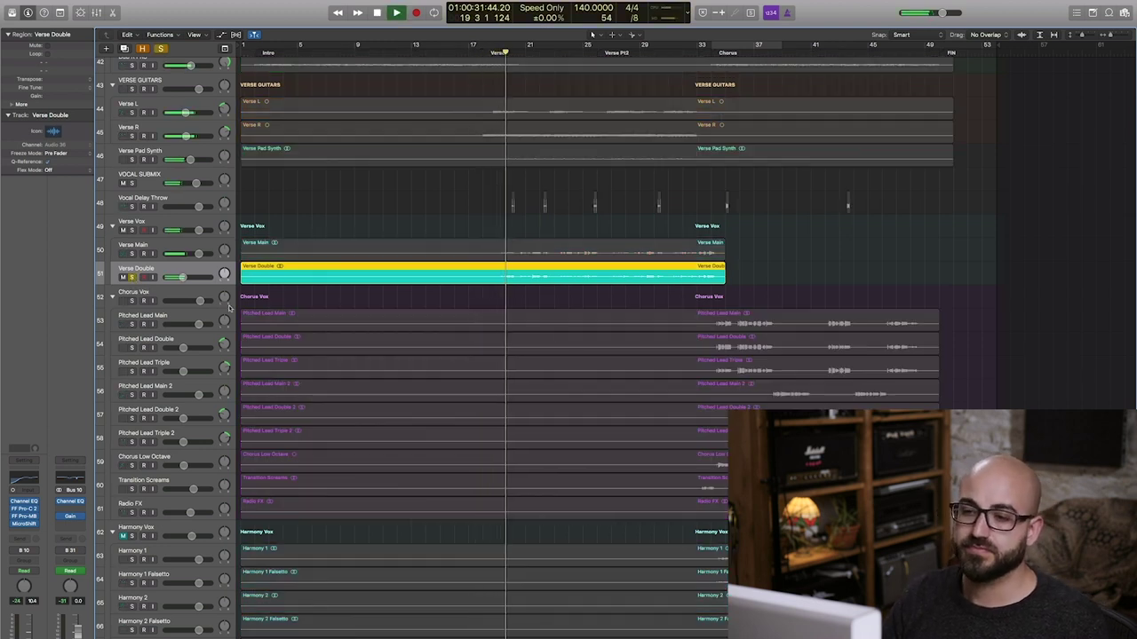
- Balance Verse Double's volume at about -11.8 dB against the soloed Verse Main, and unsolo both tracks
{"action": "left_click", "coordinate": [131, 254]}
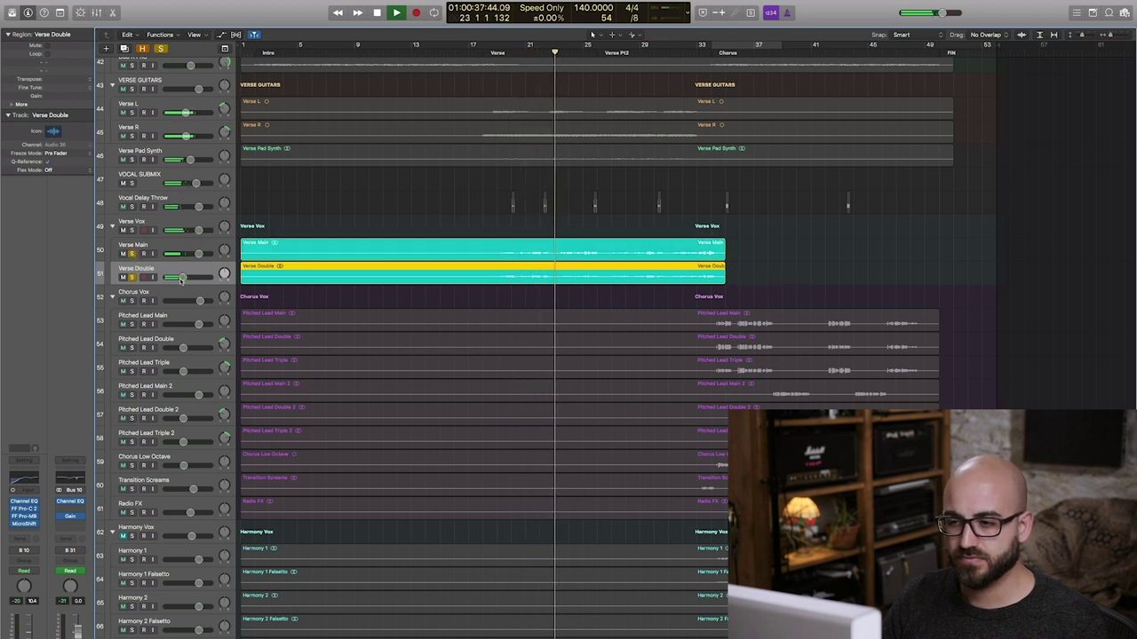
{"action": "left_click_drag", "start_coordinate": [187, 280], "coordinate": [183, 279]}
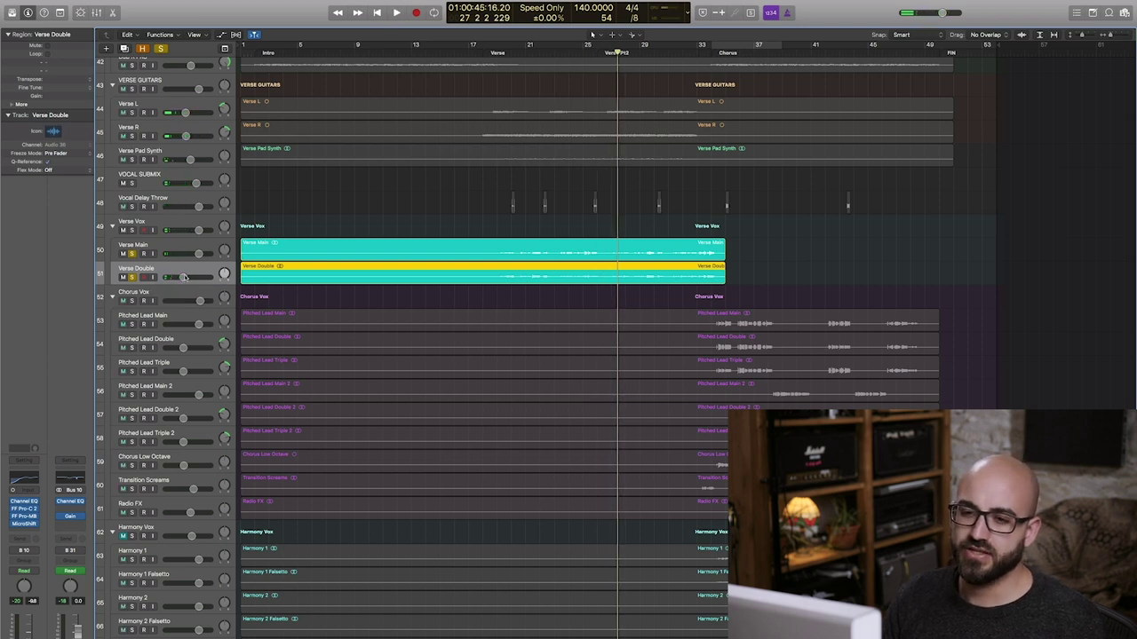
{"action": "left_click", "coordinate": [131, 254]}
{"action": "key", "text": "space"}
{"action": "left_click", "coordinate": [182, 277]}
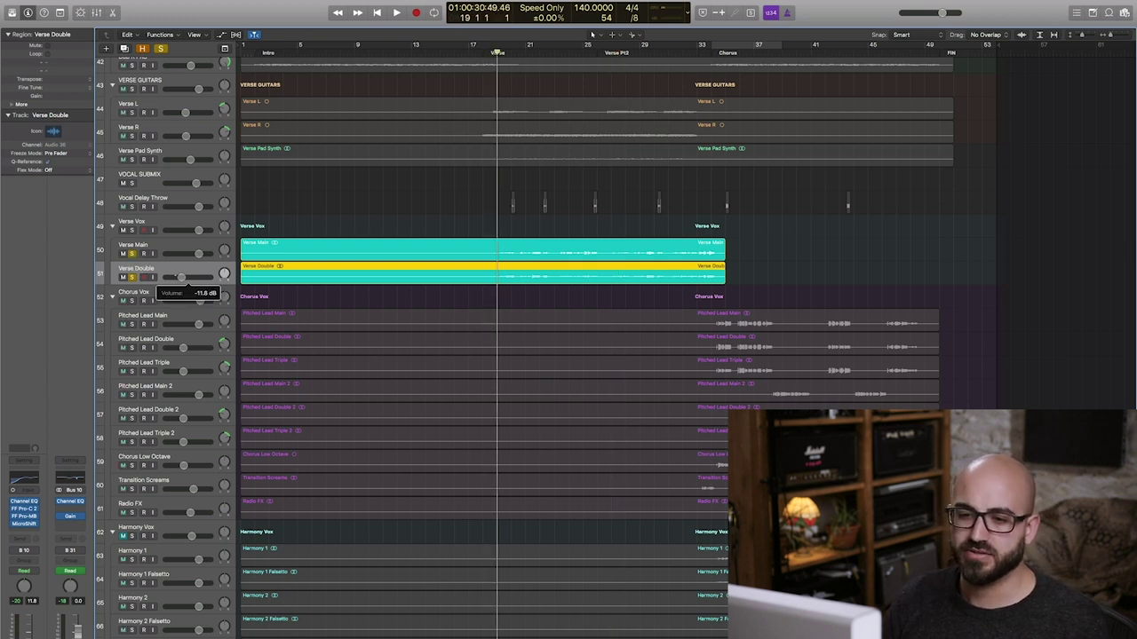
{"action": "left_click", "coordinate": [132, 253]}
{"action": "left_click", "coordinate": [131, 277]}
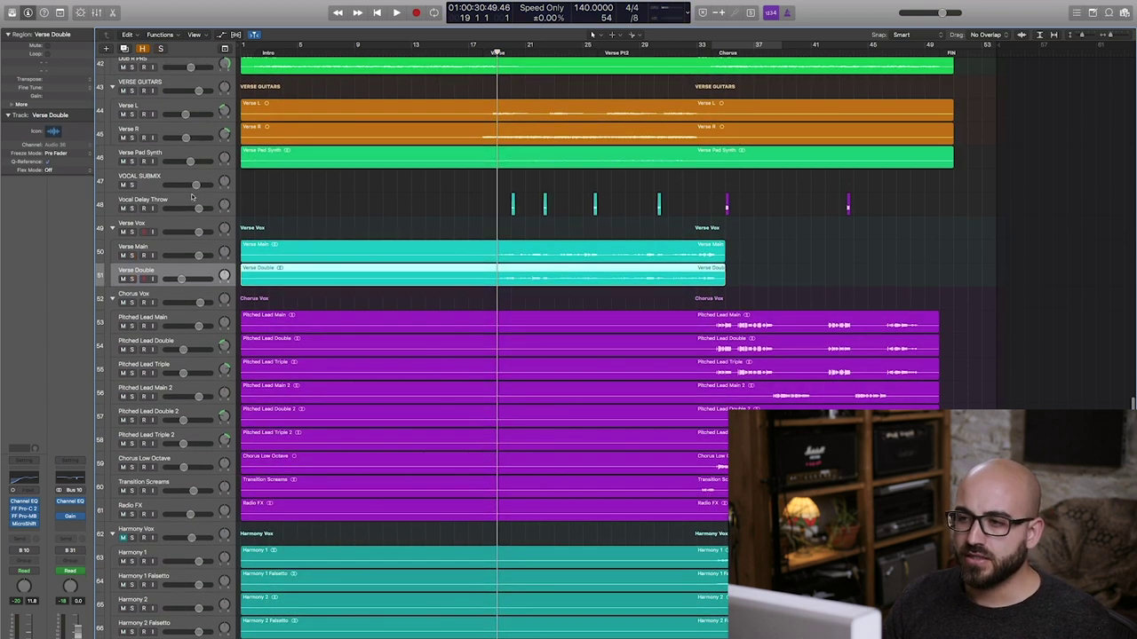
- Open the EchoBoy, ValhallaVintageVerb, Compressor and Channel EQ inserts of Vocal Delay Throw and spread out their windows
{"action": "left_click", "coordinate": [191, 197]}
{"action": "key", "text": "super+Down"}
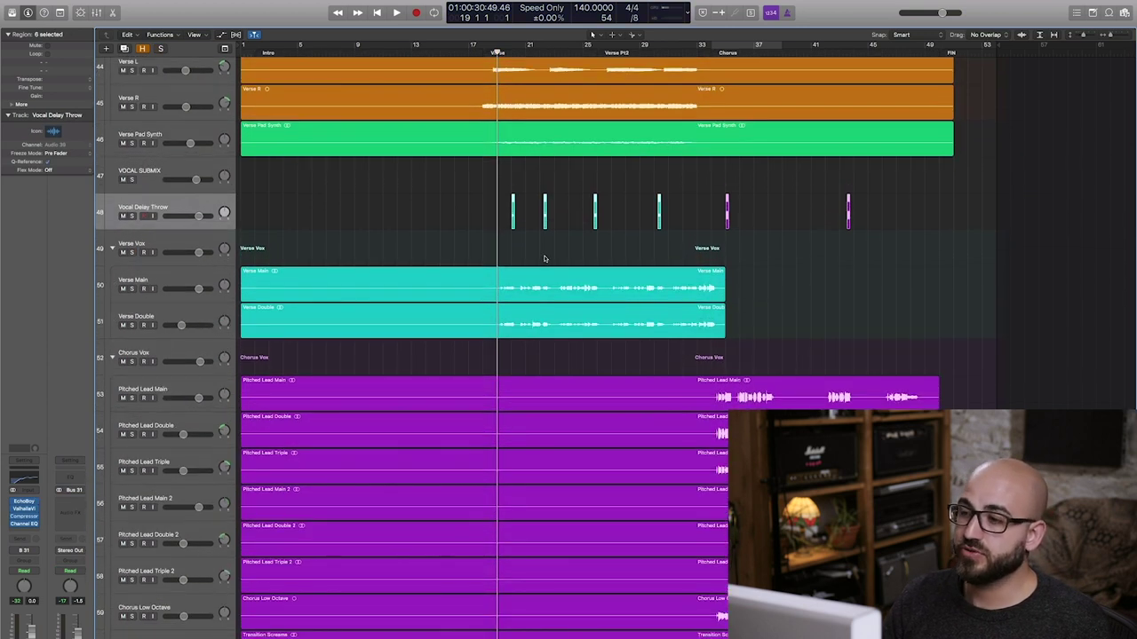
{"action": "key", "text": "super+Right"}
{"action": "key", "text": "super+Right"}
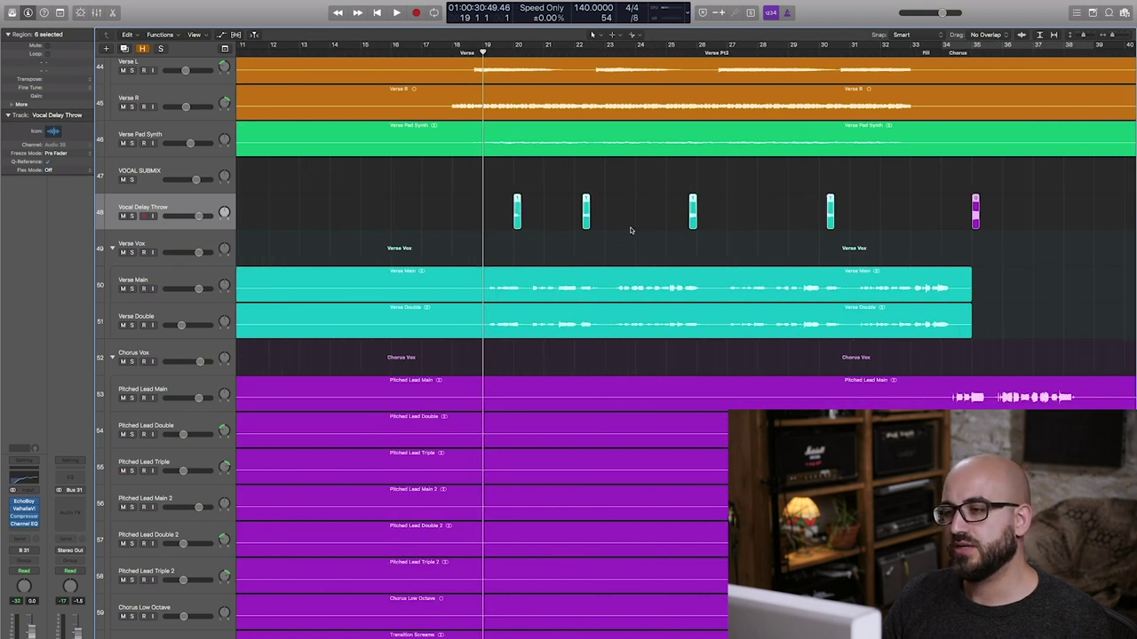
{"action": "left_click", "coordinate": [20, 509]}
{"action": "left_click", "coordinate": [23, 514]}
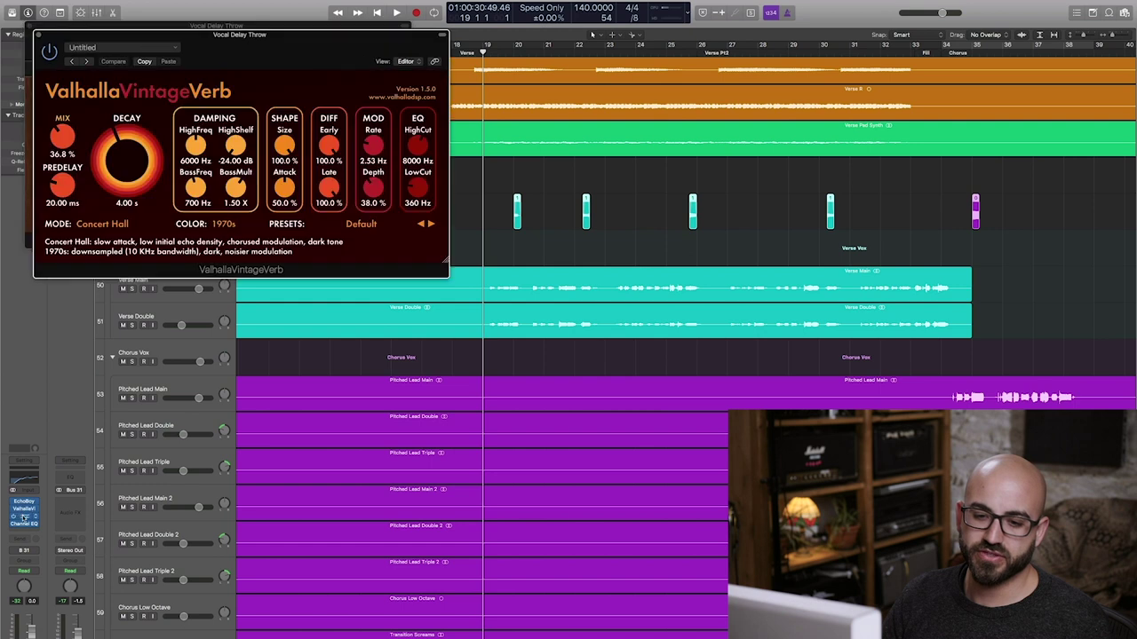
{"action": "left_click", "coordinate": [24, 516]}
{"action": "left_click", "coordinate": [24, 524]}
{"action": "left_click_drag", "start_coordinate": [225, 49], "coordinate": [297, 258]}
{"action": "left_click_drag", "start_coordinate": [234, 57], "coordinate": [308, 308]}
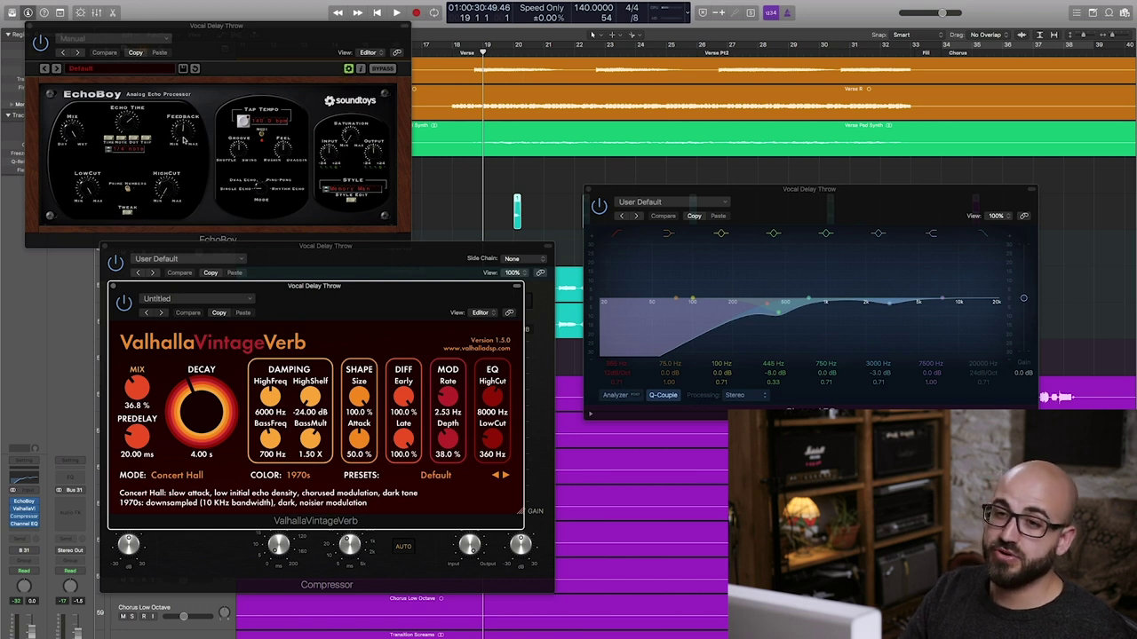
- Review the Vocal Delay Throw's ValhallaVintageVerb, Compressor and Channel EQ settings, and close all the plug-in windows
{"action": "left_click", "coordinate": [30, 28]}
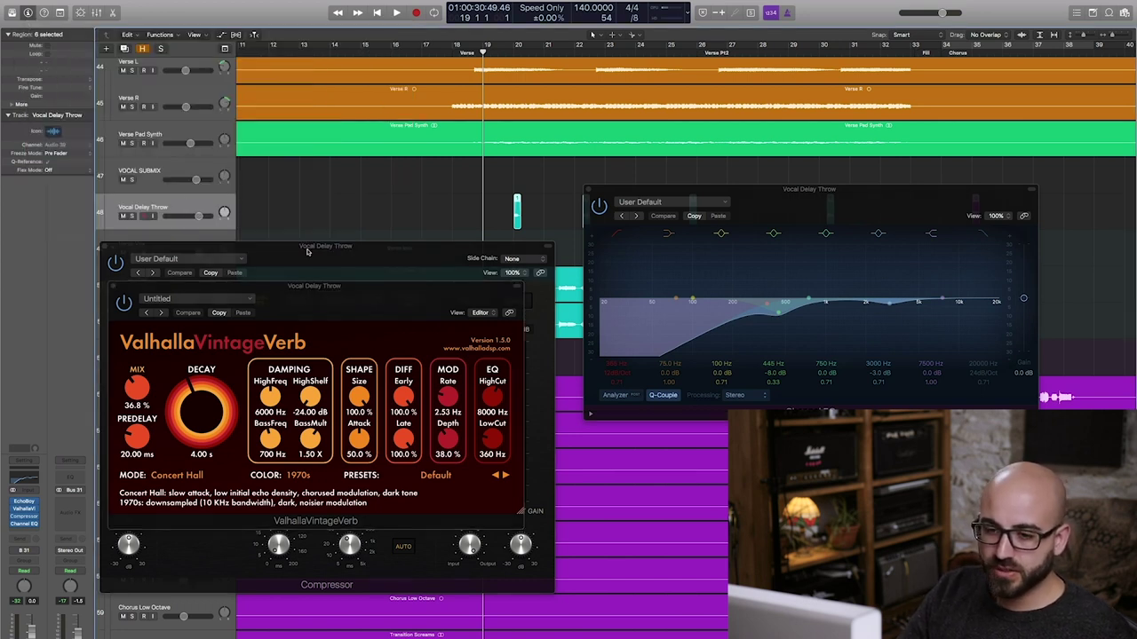
{"action": "left_click_drag", "start_coordinate": [310, 295], "coordinate": [310, 191]}
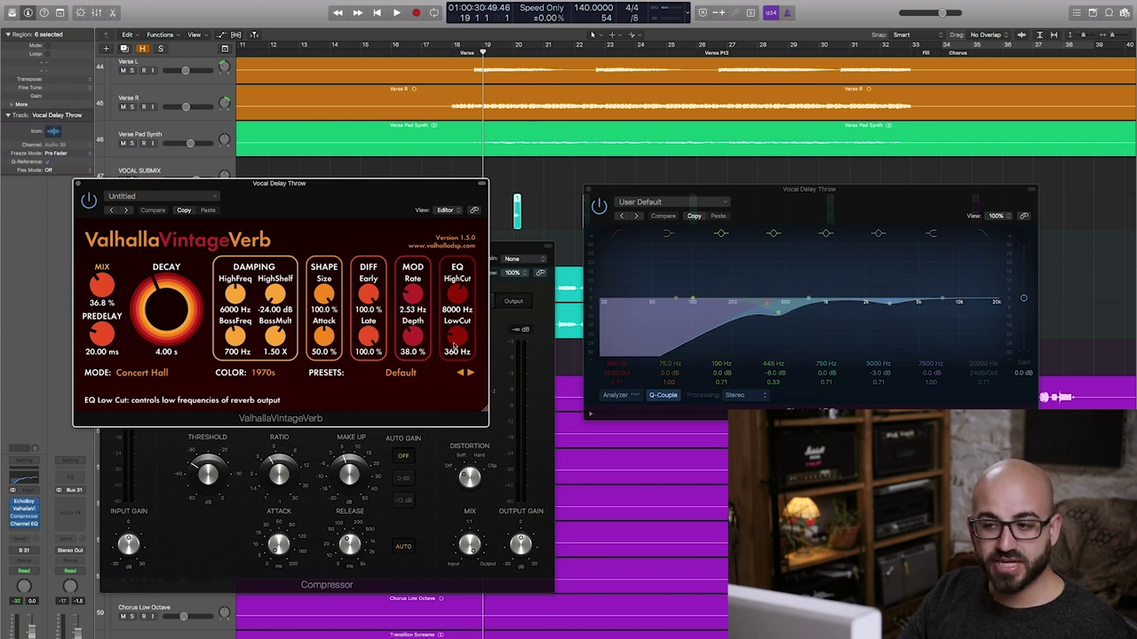
{"action": "mouse_move", "coordinate": [460, 334]}
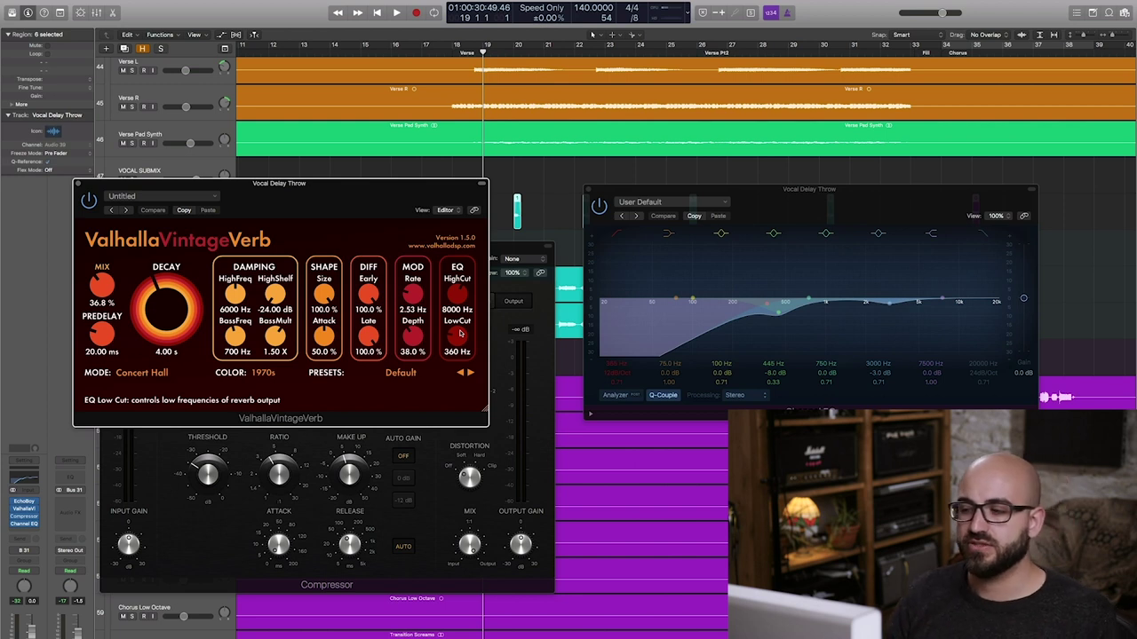
{"action": "left_click", "coordinate": [77, 186]}
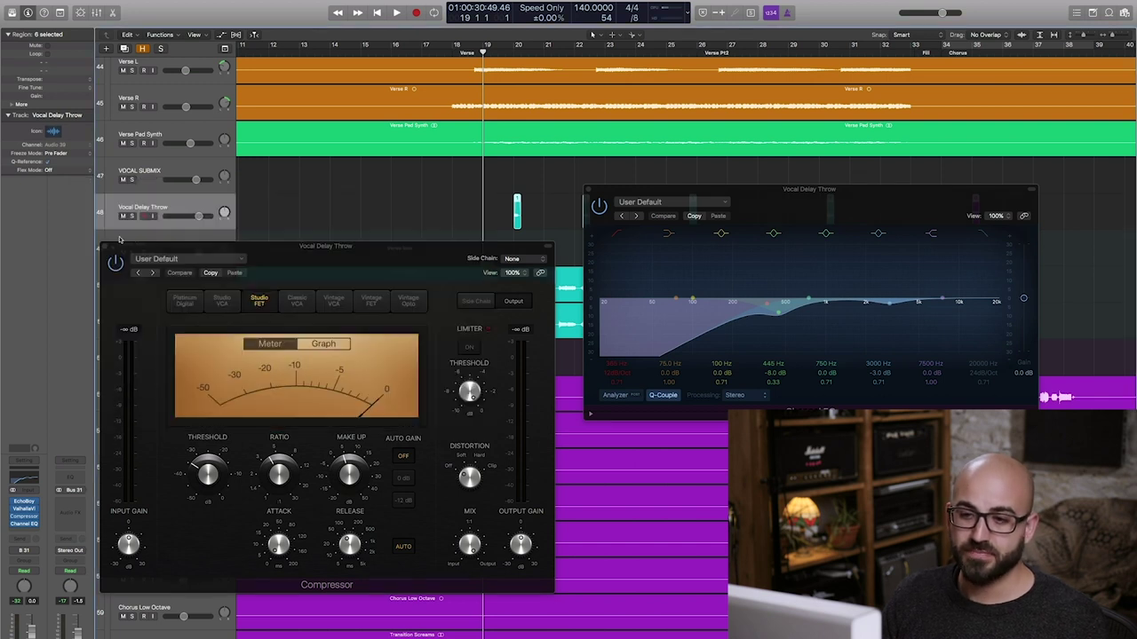
{"action": "left_click_drag", "start_coordinate": [293, 261], "coordinate": [306, 192]}
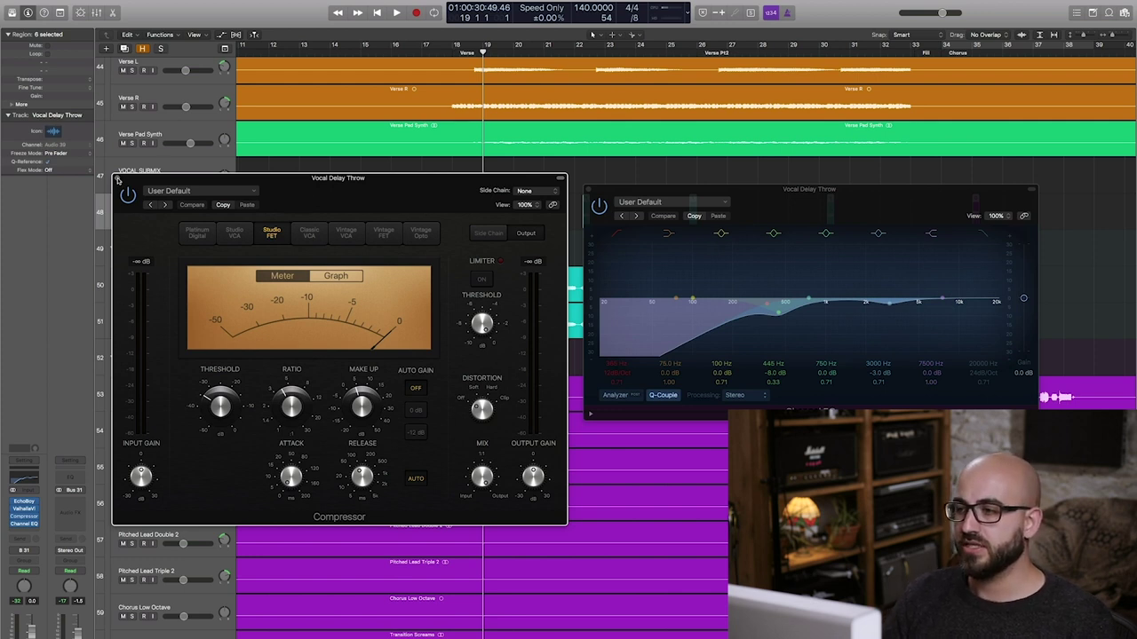
{"action": "left_click", "coordinate": [117, 179]}
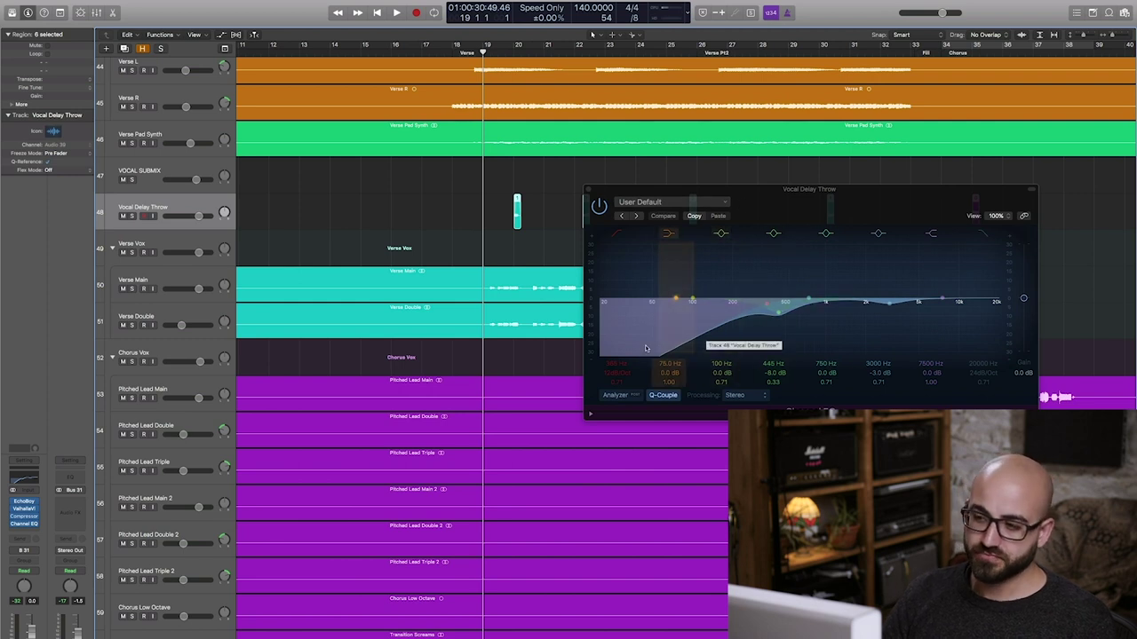
{"action": "left_click", "coordinate": [588, 190]}
- Solo Vocal Delay Throw and audition its verse delay throws on their own from just before bar 20
{"action": "left_click", "coordinate": [508, 44]}
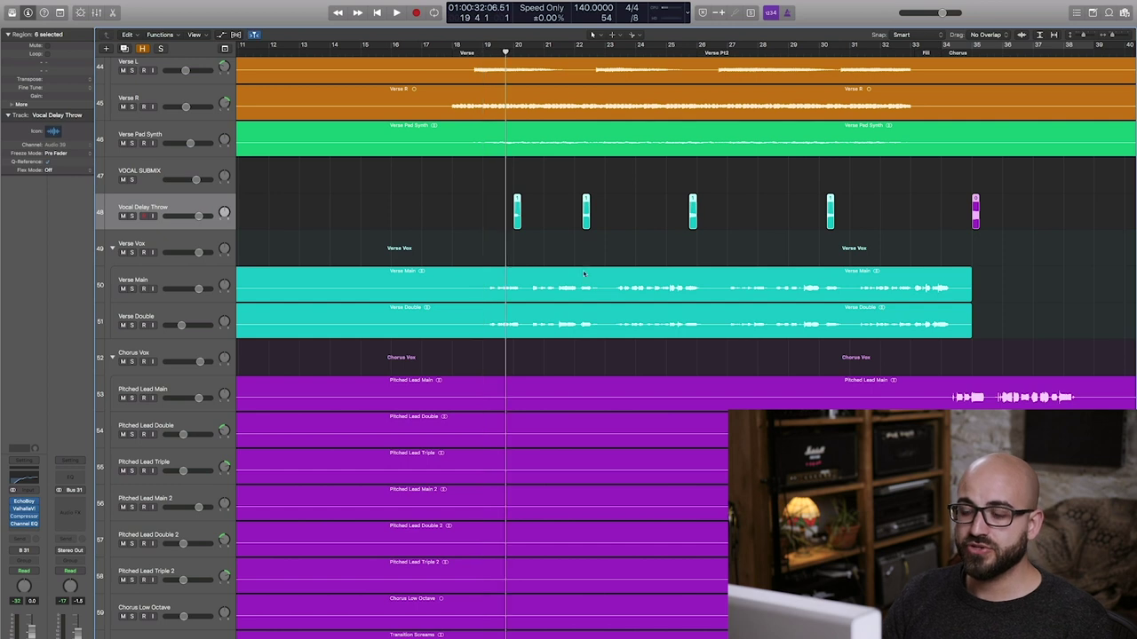
{"action": "key", "text": "super+Right"}
{"action": "key", "text": "super+Right"}
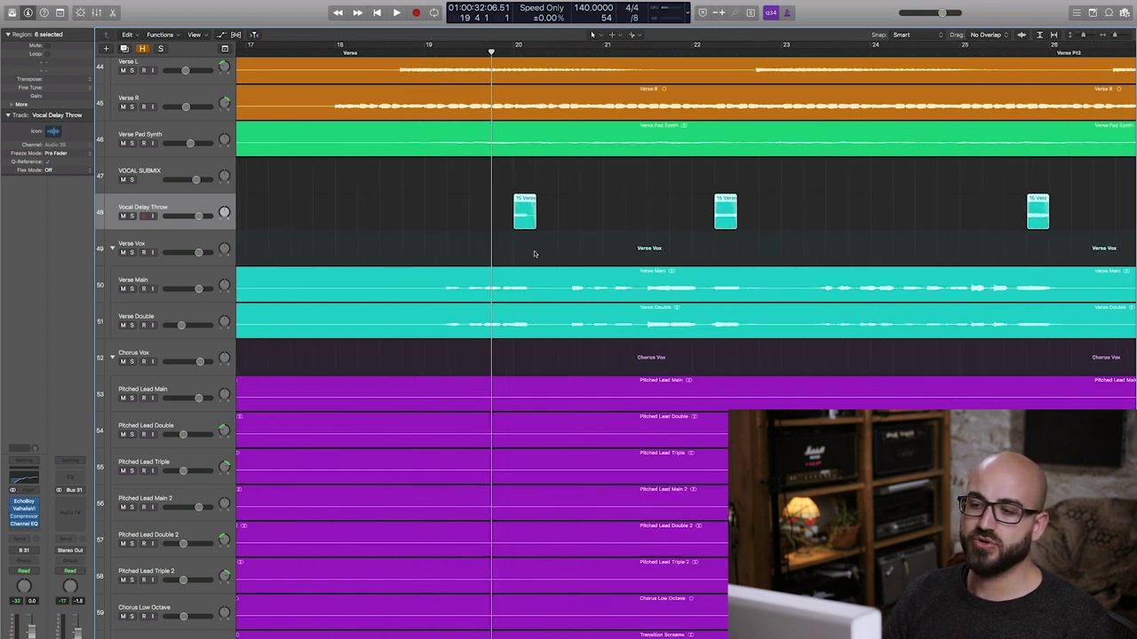
{"action": "scroll", "coordinate": [530, 212], "scroll_direction": "up", "scroll_amount": 1}
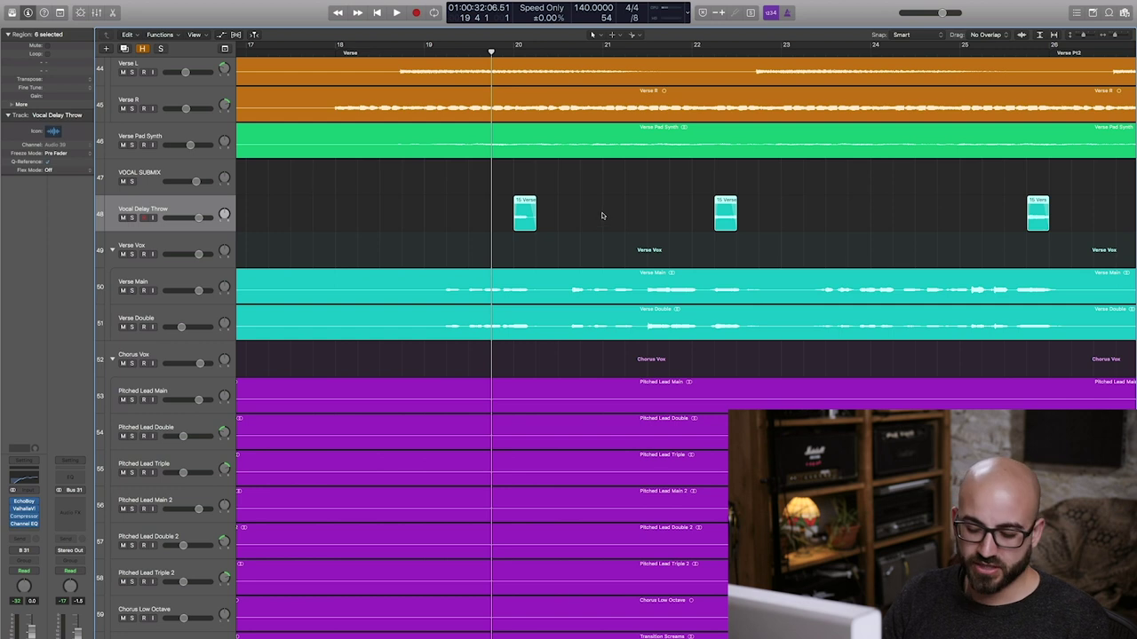
{"action": "key", "text": "super+Left"}
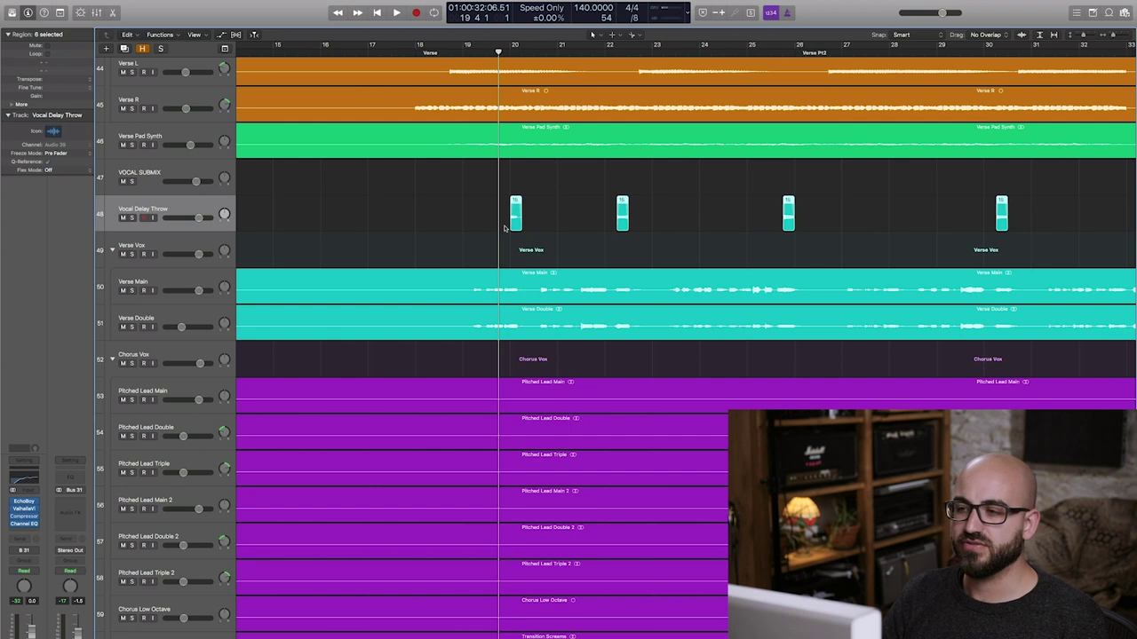
{"action": "scroll", "coordinate": [498, 152], "scroll_direction": "right", "scroll_amount": 1}
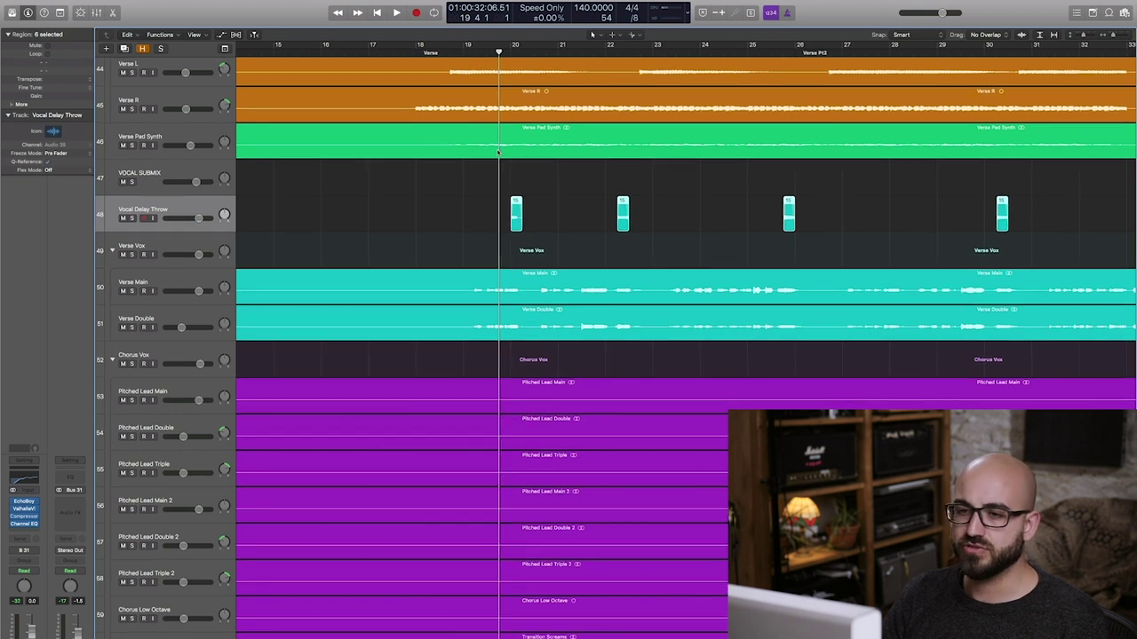
{"action": "scroll", "coordinate": [132, 220], "scroll_direction": "left", "scroll_amount": 1}
{"action": "left_click", "coordinate": [132, 218]}
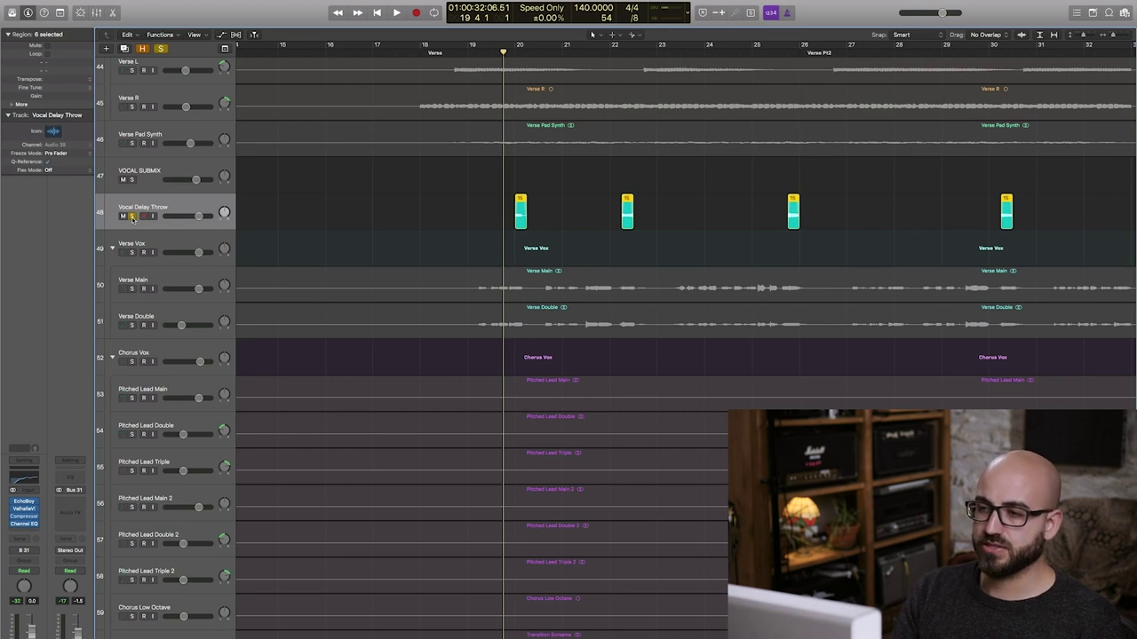
{"action": "key", "text": "space"}
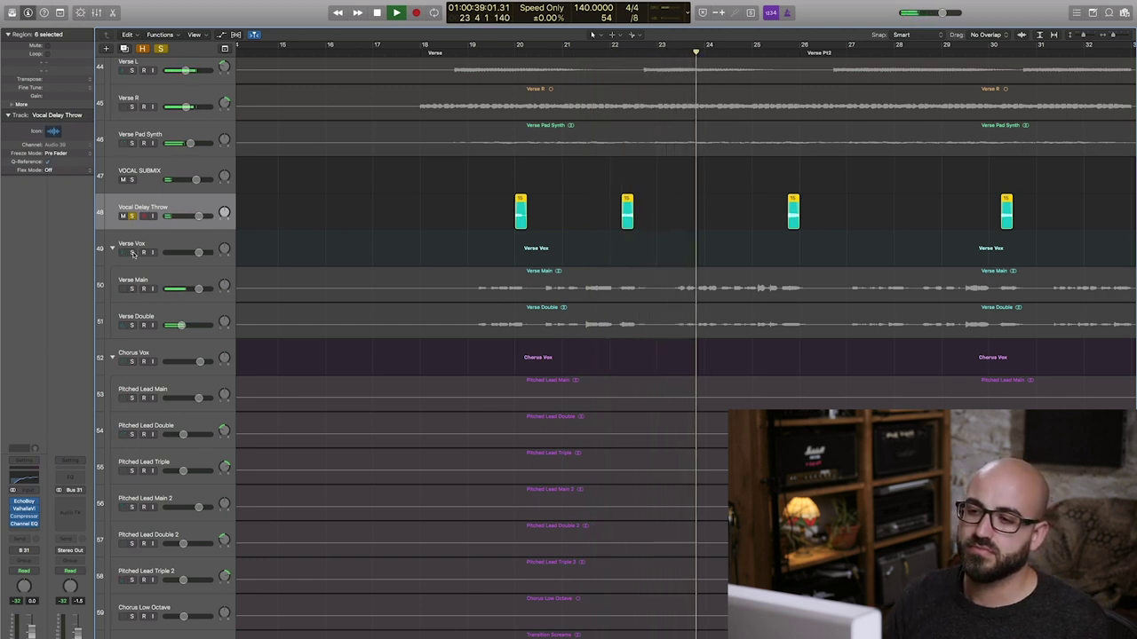
{"action": "key", "text": "space"}
- Solo the Verse Vox bus too, audition the verse vocals together with the delay throws, and unsolo both
{"action": "left_click", "coordinate": [134, 253]}
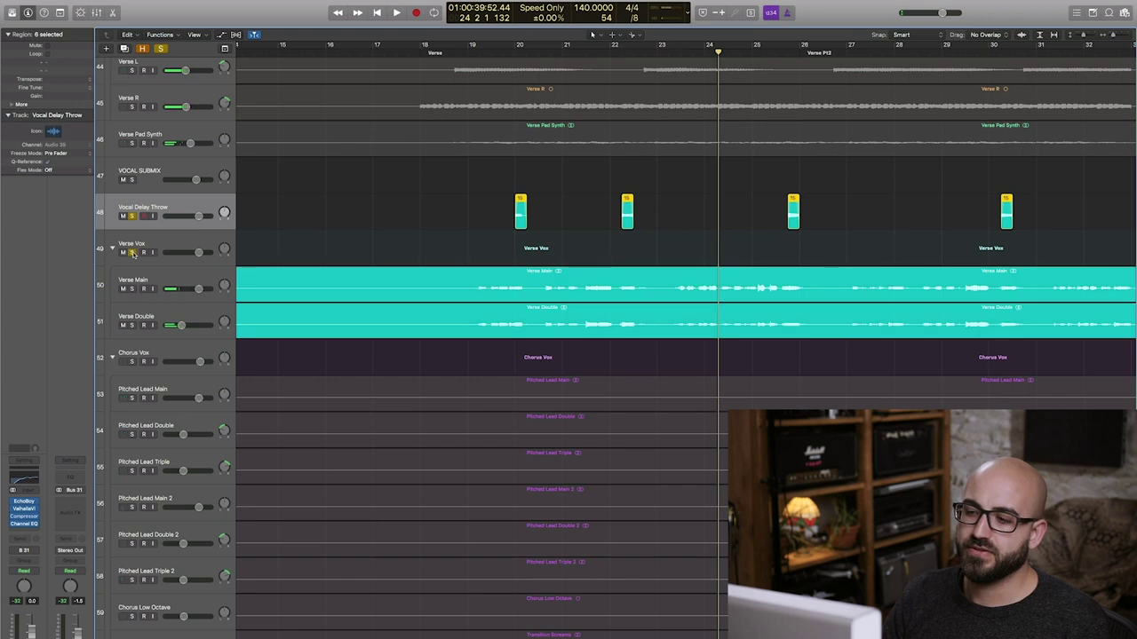
{"action": "key", "text": "space"}
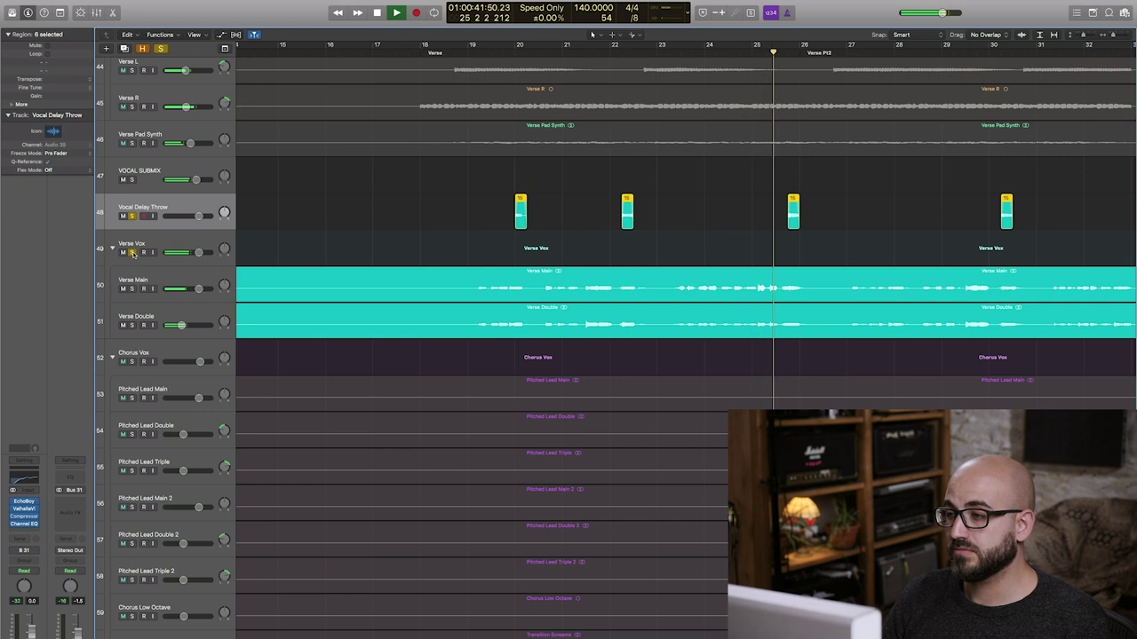
{"action": "scroll", "coordinate": [588, 241], "scroll_direction": "right", "scroll_amount": 5}
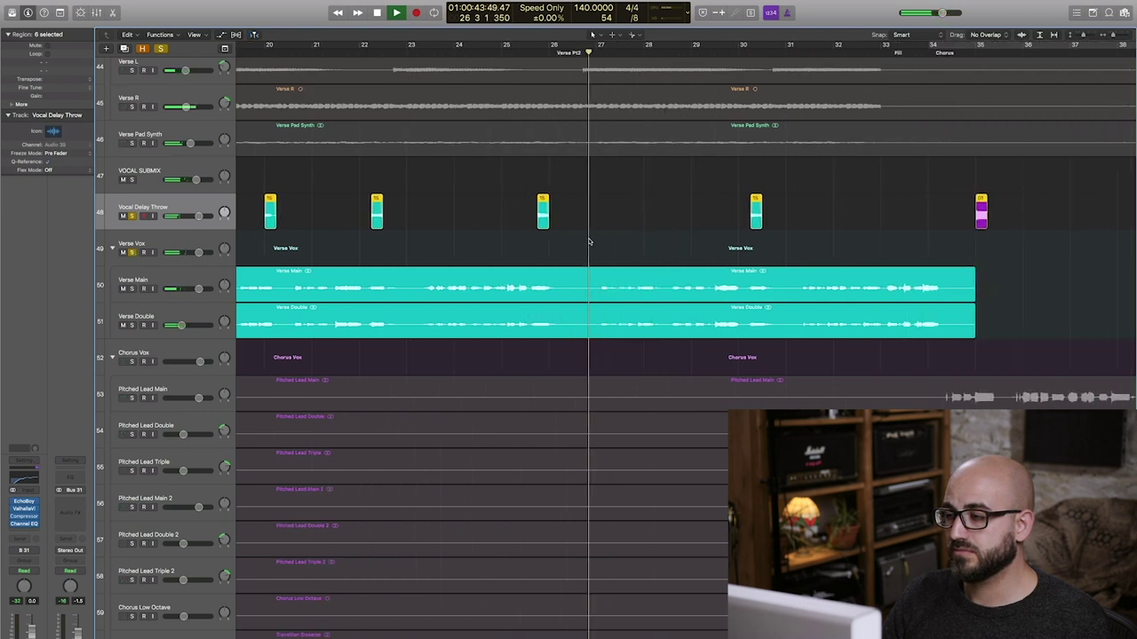
{"action": "key", "text": "space"}
{"action": "left_click", "coordinate": [131, 216]}
{"action": "left_click", "coordinate": [132, 253]}
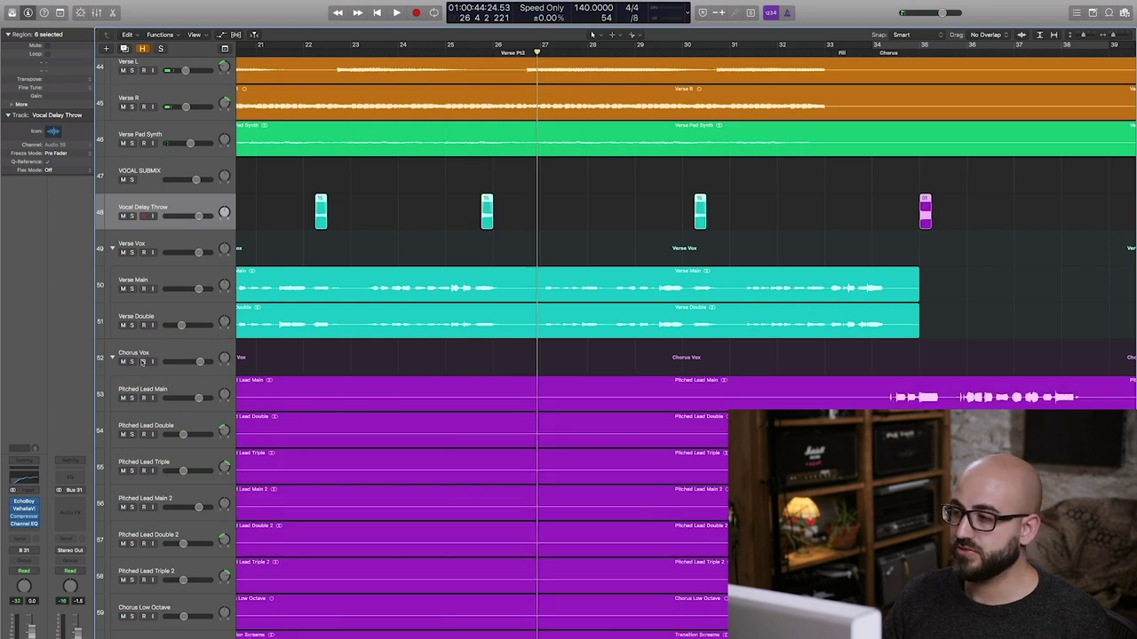
- Solo Chorus Vox and Vocal Delay Throw and audition them together from bar 34, beat 3
{"action": "left_click", "coordinate": [131, 361]}
{"action": "left_click", "coordinate": [898, 53]}
{"action": "left_click", "coordinate": [132, 216]}
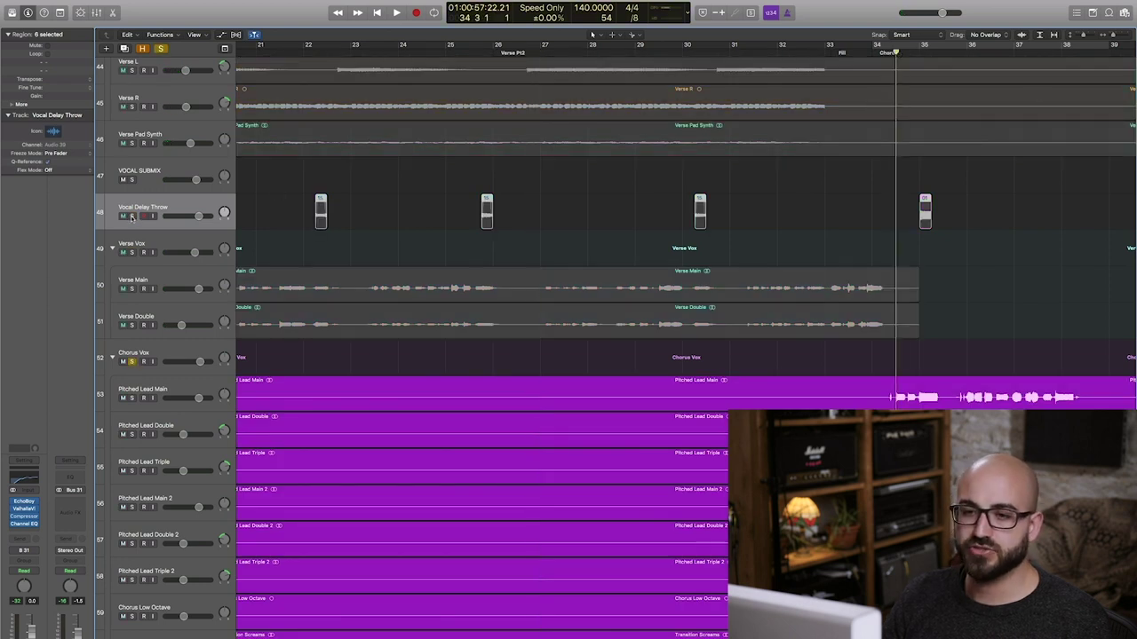
{"action": "scroll", "coordinate": [830, 236], "scroll_direction": "right", "scroll_amount": 3}
{"action": "scroll", "coordinate": [830, 236], "scroll_direction": "right", "scroll_amount": 3}
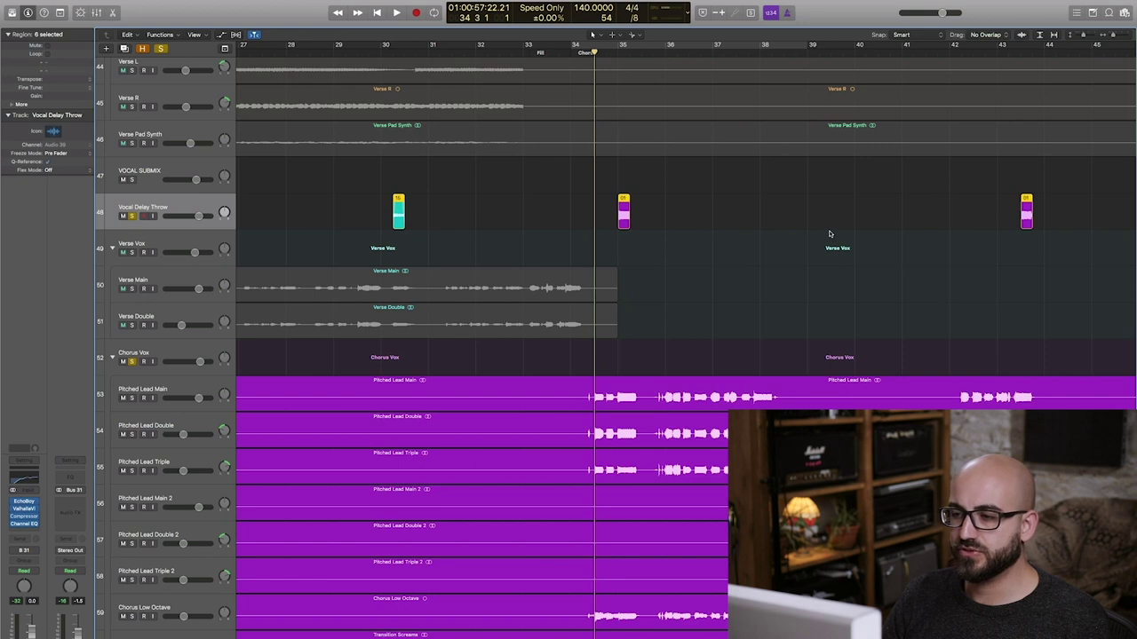
{"action": "key", "text": "space"}
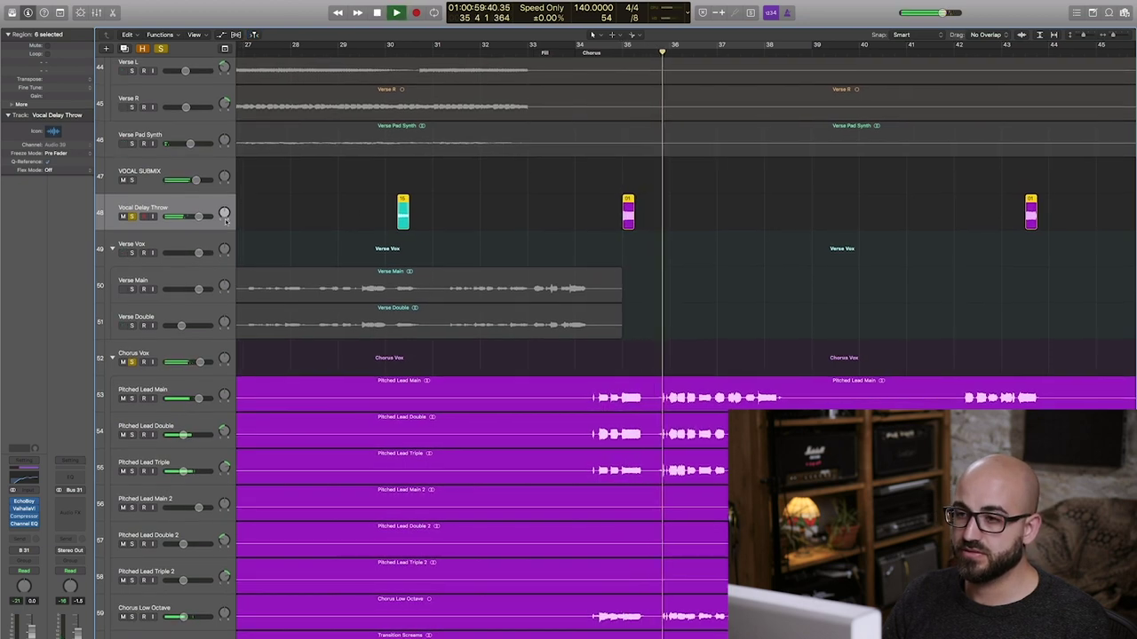
{"action": "scroll", "coordinate": [178, 284], "scroll_direction": "down", "scroll_amount": 1}
{"action": "key", "text": "space"}
- Unsolo Chorus Vox, audition the chorus delay throw on its own from bar 34, beat 3, and unsolo Vocal Delay Throw
{"action": "key", "text": "shift+super+a"}
{"action": "left_click", "coordinate": [596, 44]}
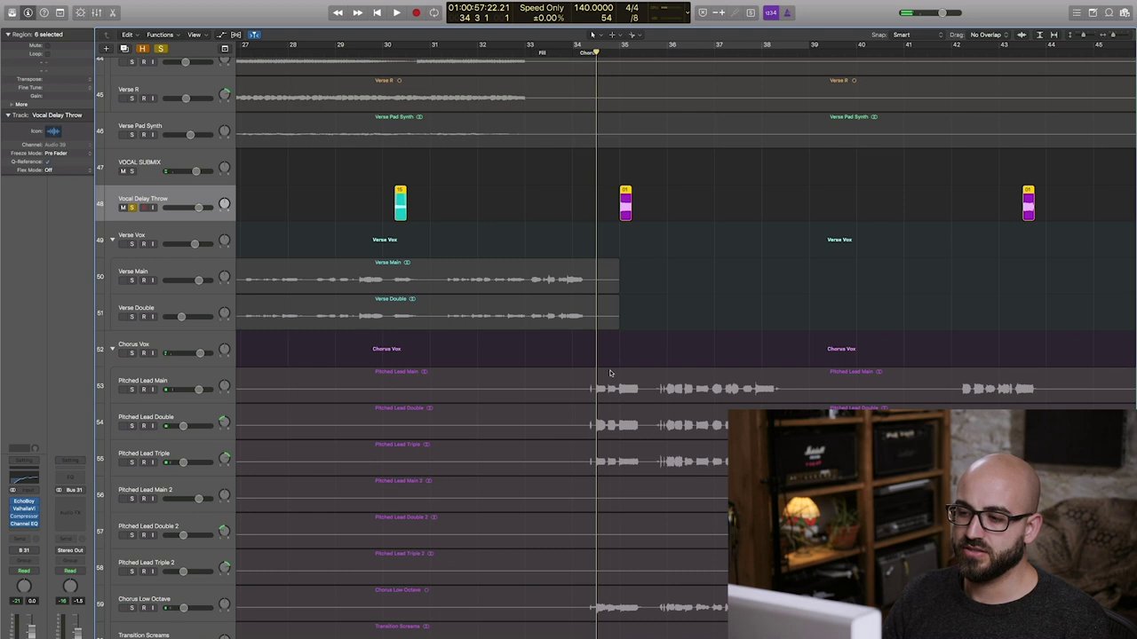
{"action": "key", "text": "space"}
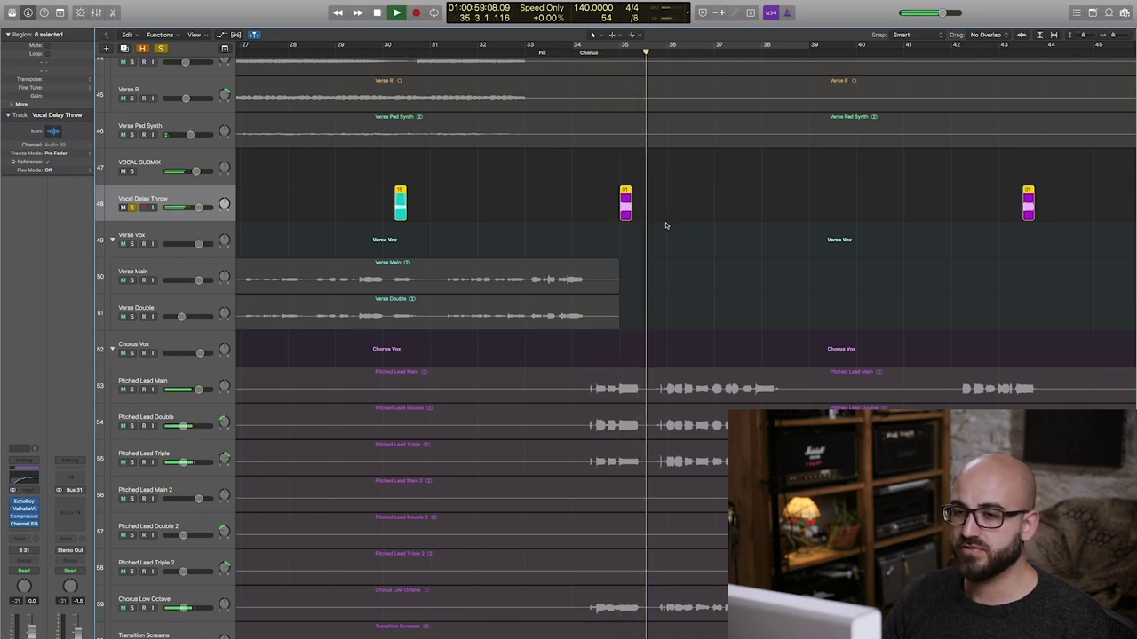
{"action": "left_click", "coordinate": [132, 208]}
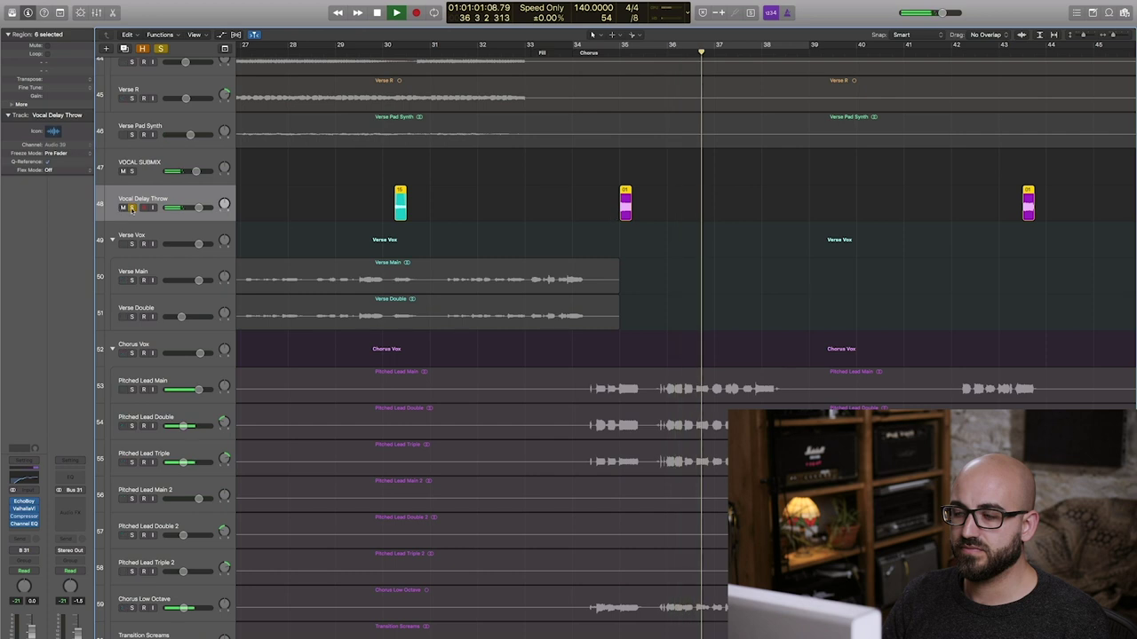
{"action": "key", "text": "space"}
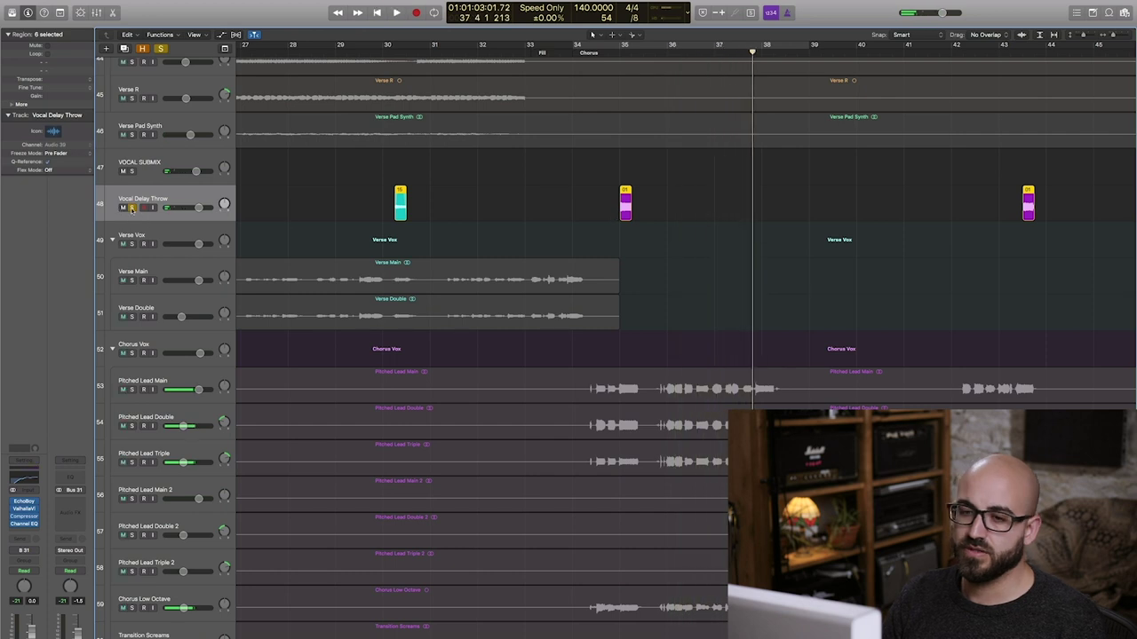
{"action": "left_click", "coordinate": [131, 208]}
- Examine the Harmony Vox group and its harmony tracks, inspecting the Harmony 1 and Harmony Vox channel strips
{"action": "key", "text": "super+Left"}
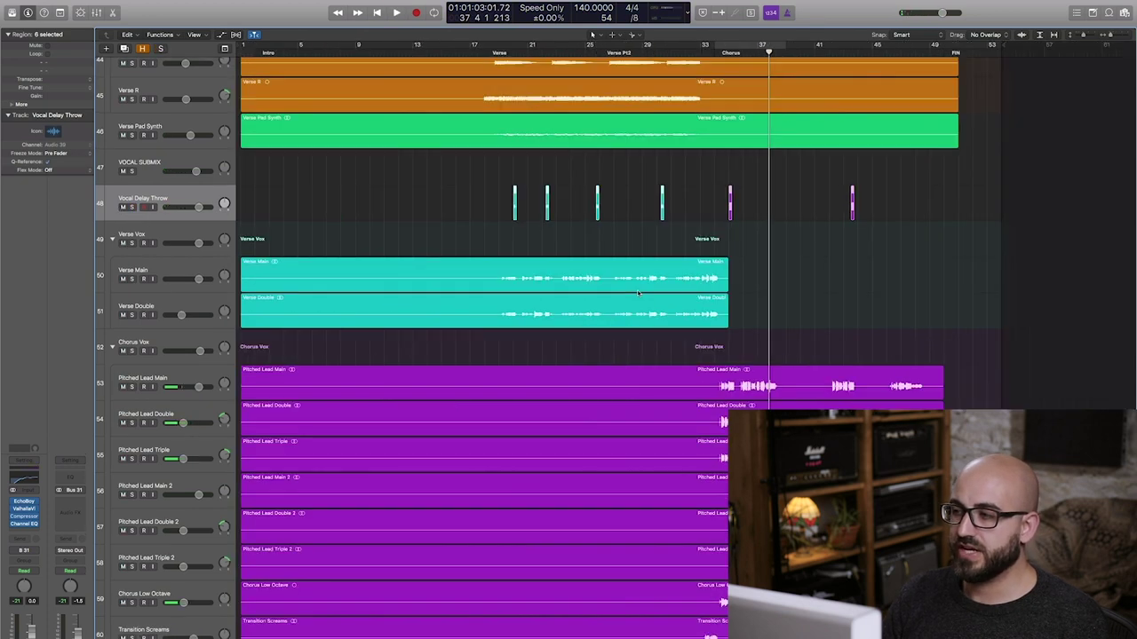
{"action": "key", "text": "super+Up"}
{"action": "key", "text": "super+Up"}
{"action": "key", "text": "super+Up"}
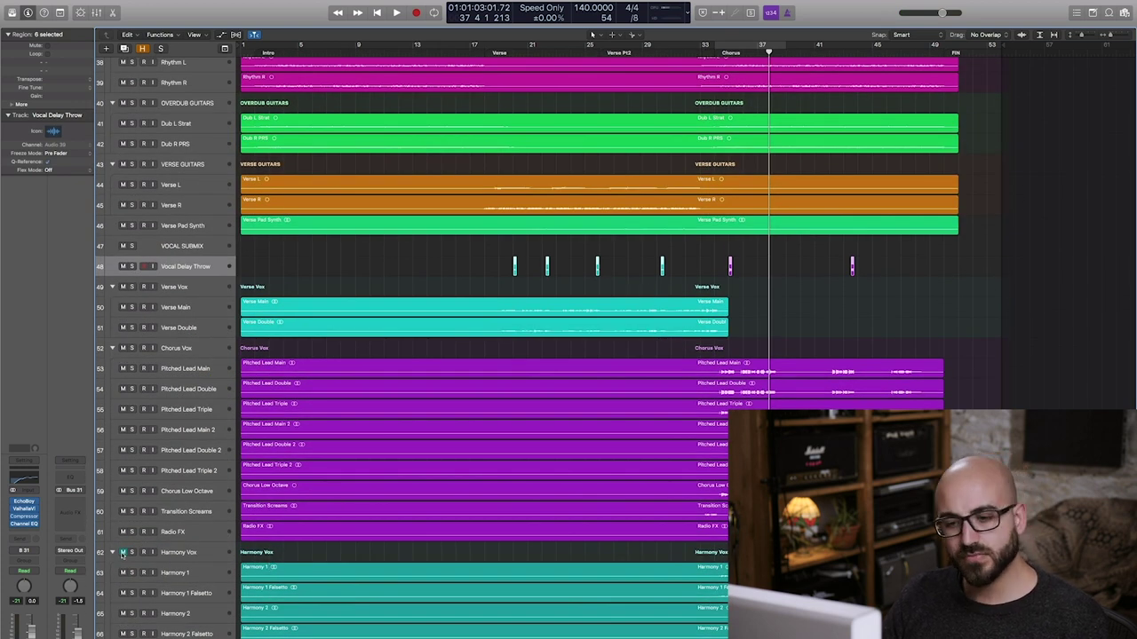
{"action": "left_click", "coordinate": [238, 544]}
{"action": "key", "text": "super+Down"}
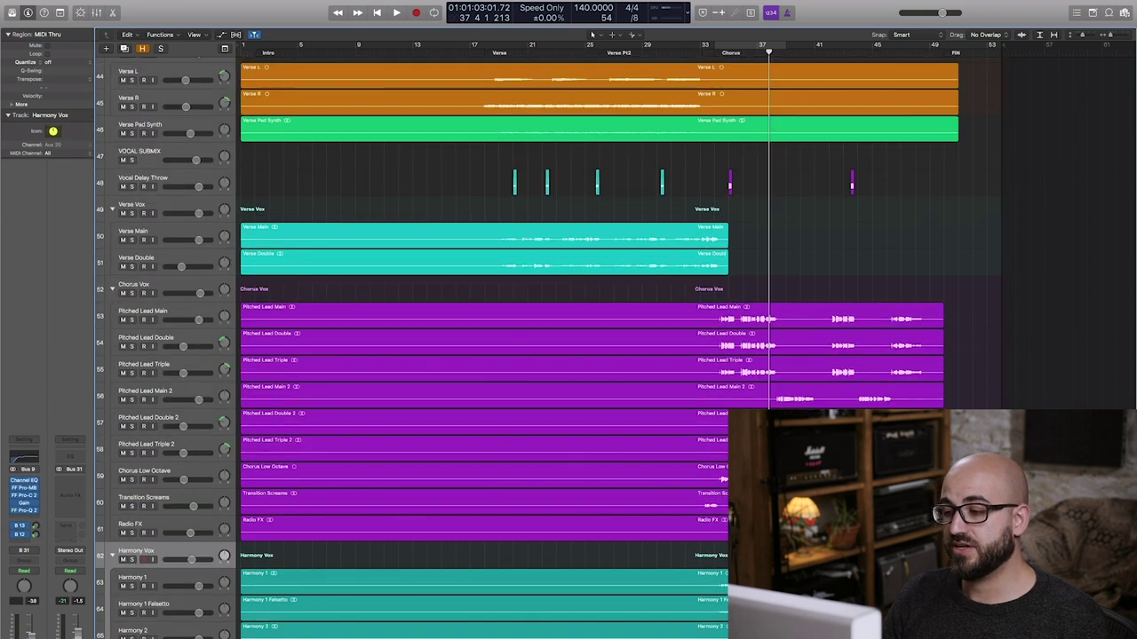
{"action": "key", "text": "super+Right"}
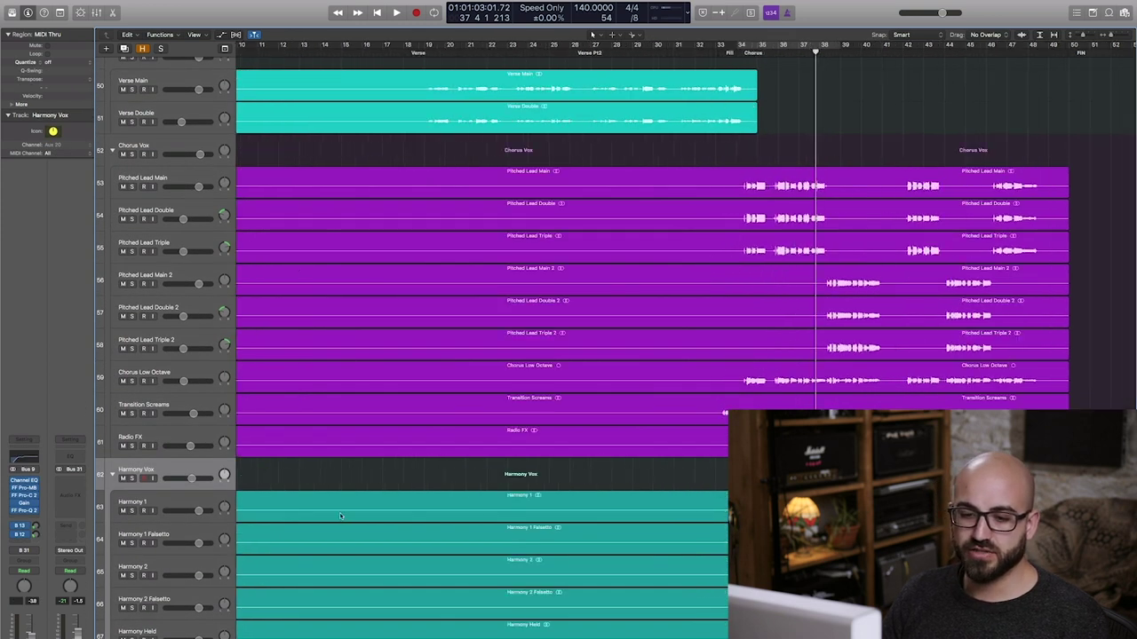
{"action": "left_click", "coordinate": [181, 505]}
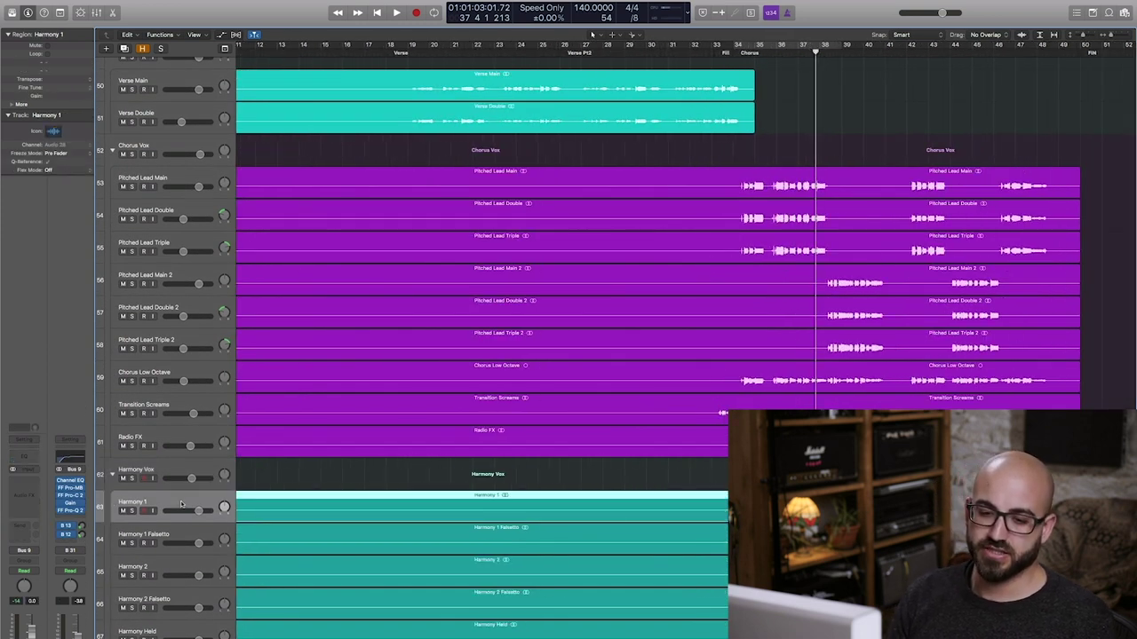
{"action": "key", "text": "Up"}
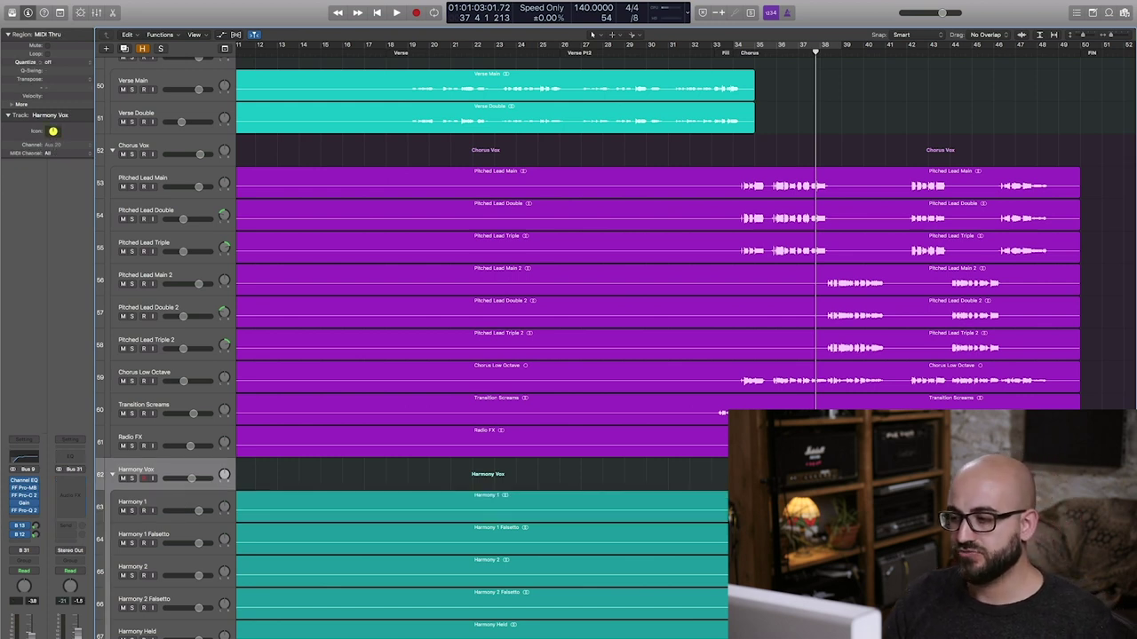
- Solo the Harmony 1 track, audition it from bar 34, beat 3, and unsolo it
{"action": "key", "text": "super+Left"}
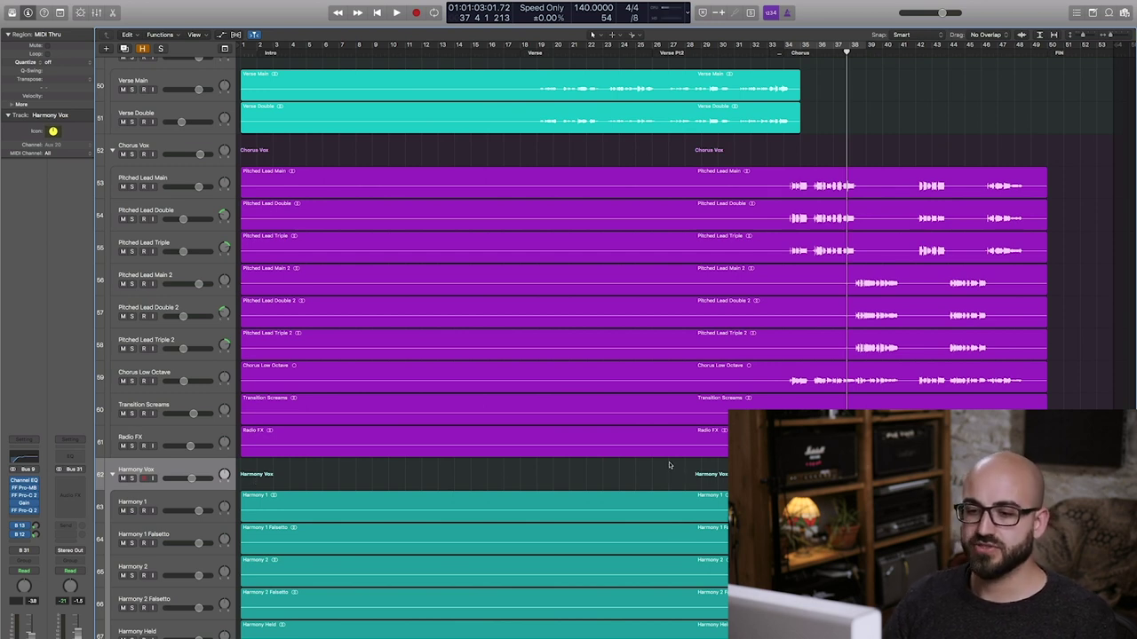
{"action": "key", "text": "super+Down"}
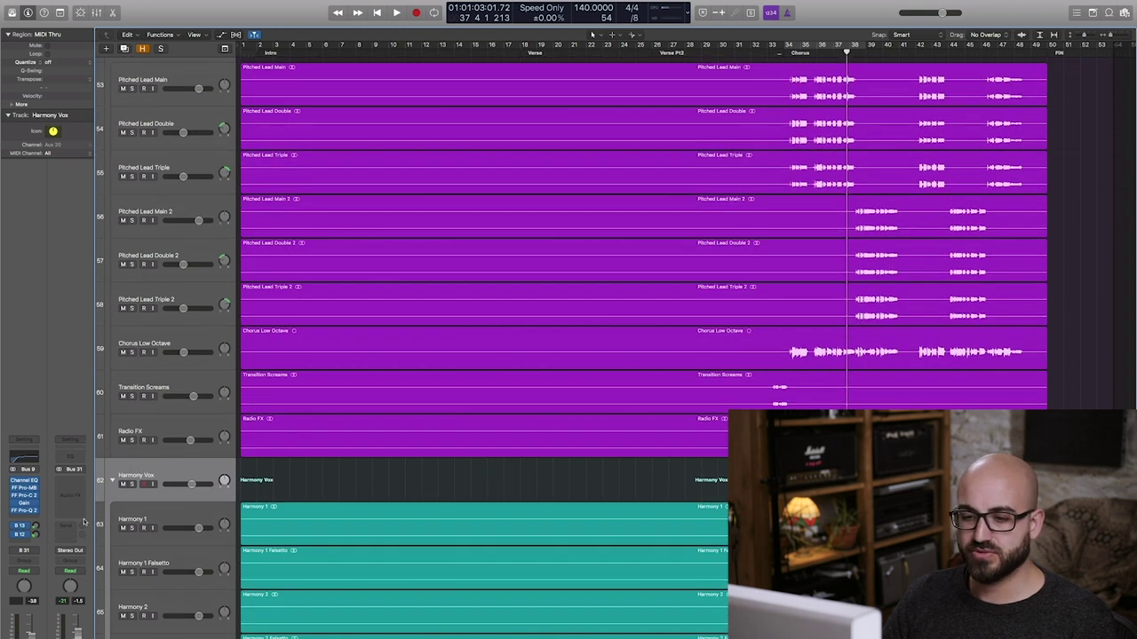
{"action": "left_click", "coordinate": [132, 528]}
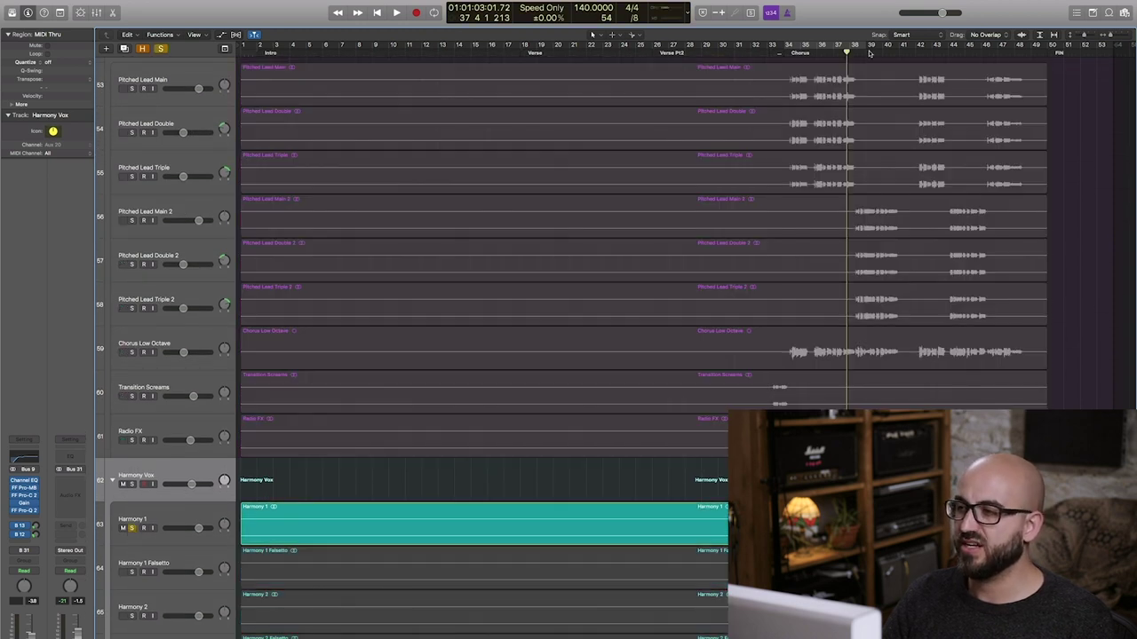
{"action": "key", "text": "space"}
{"action": "scroll", "coordinate": [120, 524], "scroll_direction": "down", "scroll_amount": 1}
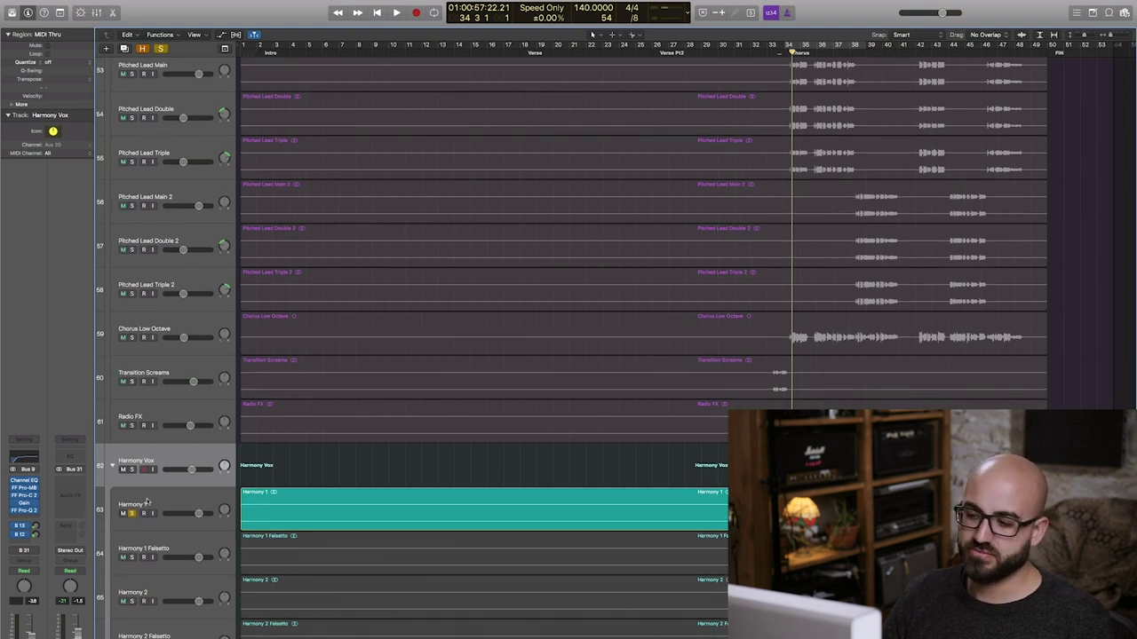
{"action": "key", "text": "space"}
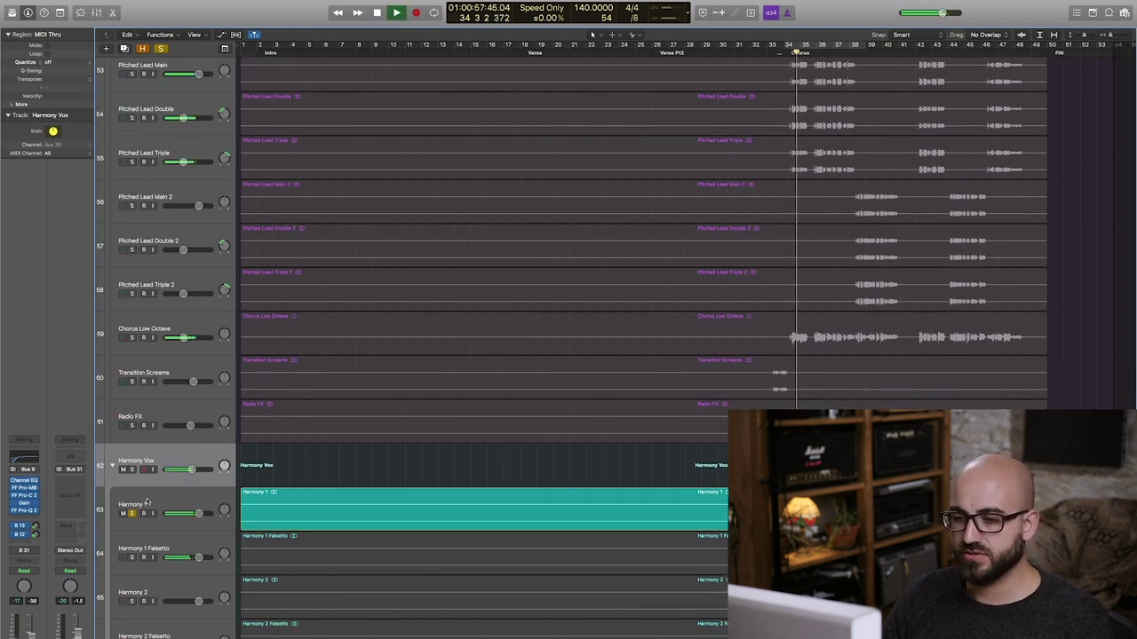
{"action": "key", "text": "space"}
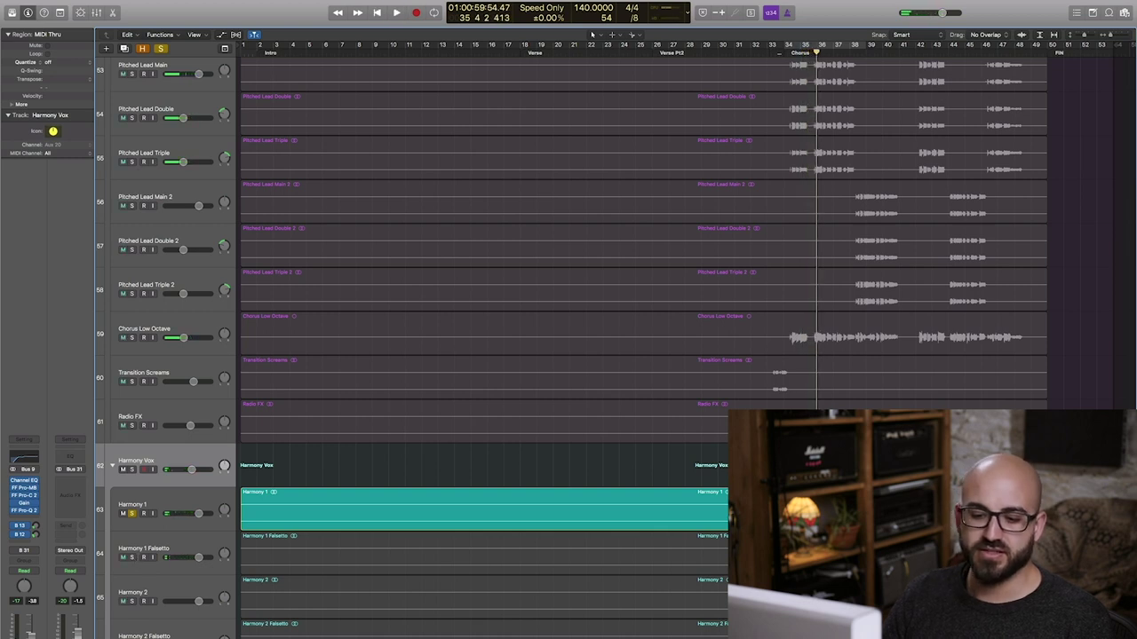
{"action": "left_click", "coordinate": [132, 513]}
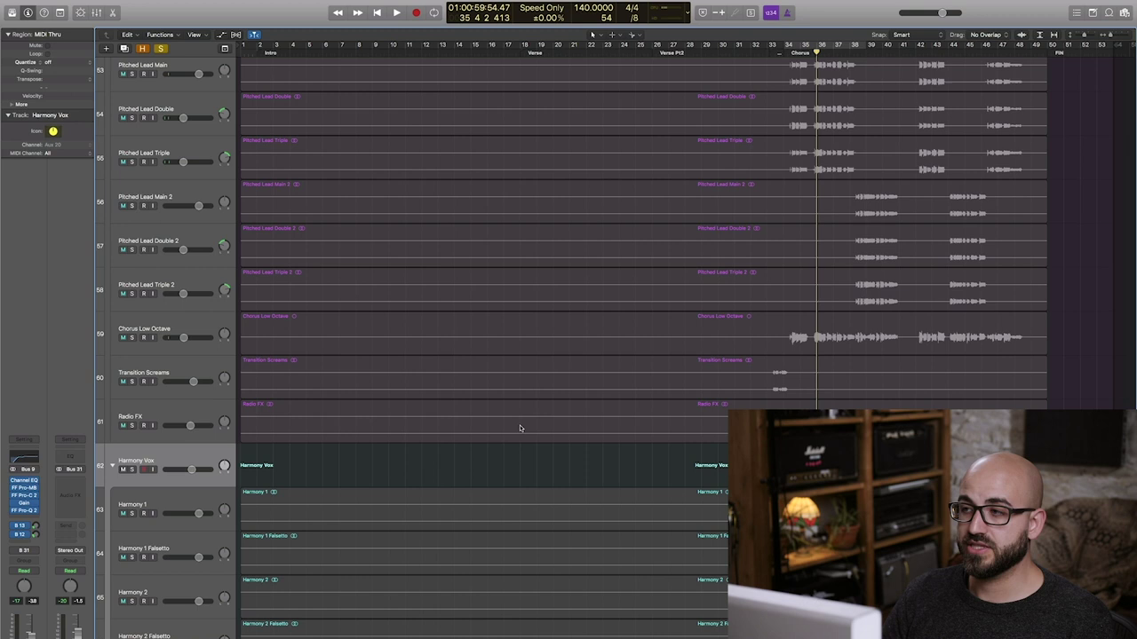
- Audition the harmonies, solo the Harmony Vox bus, and set the low cut in its Channel EQ to 180 Hz
{"action": "key", "text": "space"}
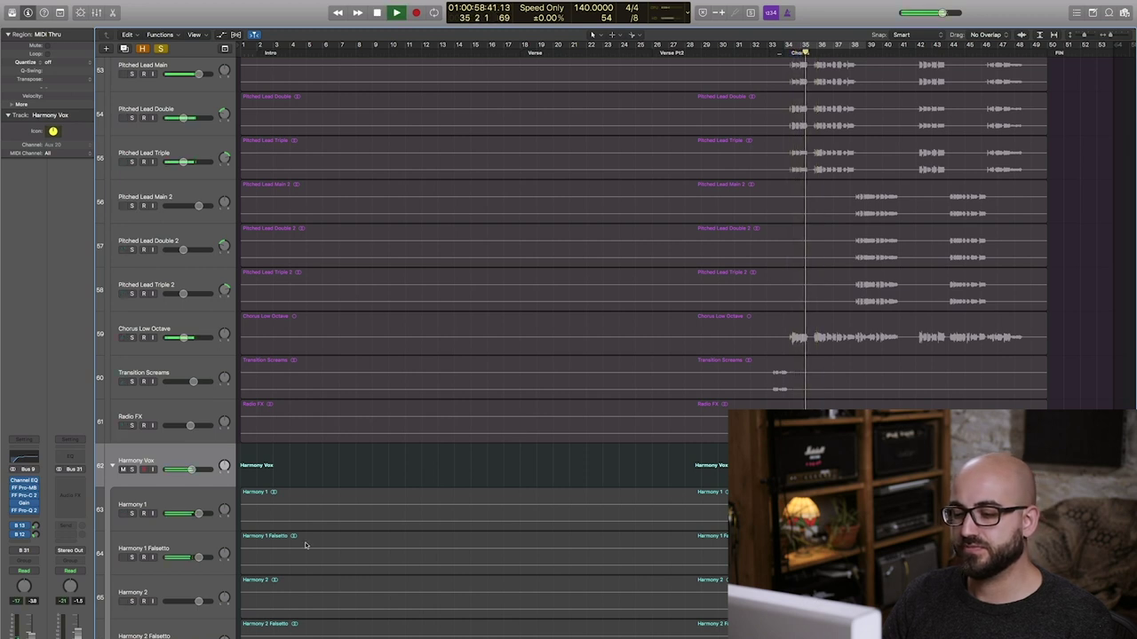
{"action": "left_click", "coordinate": [131, 469]}
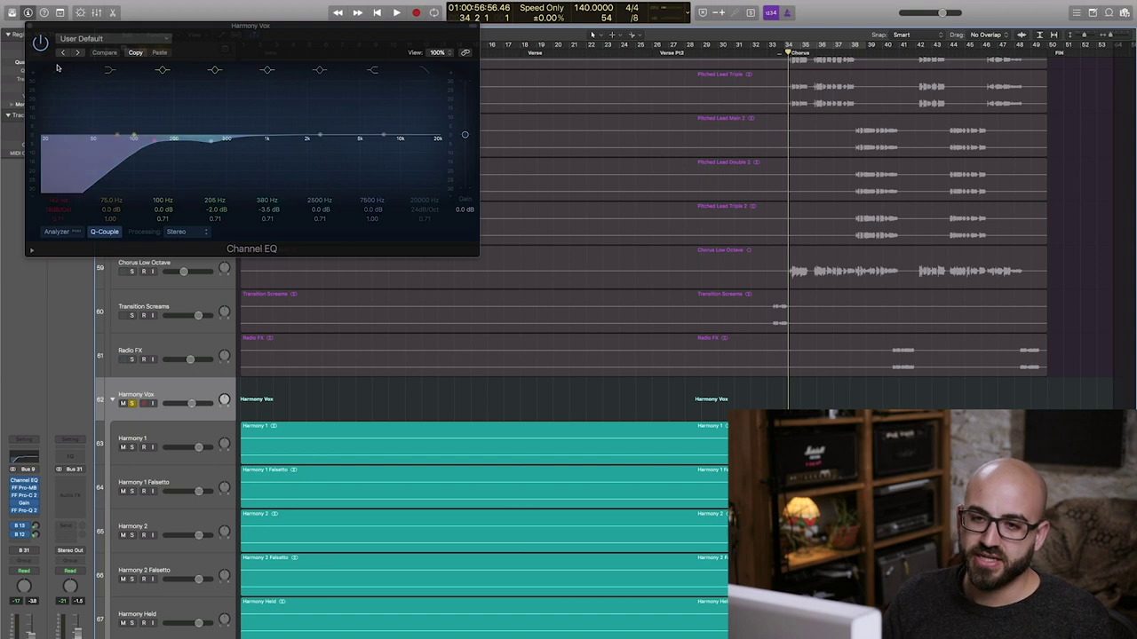
{"action": "mouse_move", "coordinate": [64, 202]}
{"action": "left_mouse_down"}
{"action": "mouse_move", "coordinate": [64, 187]}
{"action": "mouse_move", "coordinate": [65, 204]}
{"action": "left_mouse_up"}
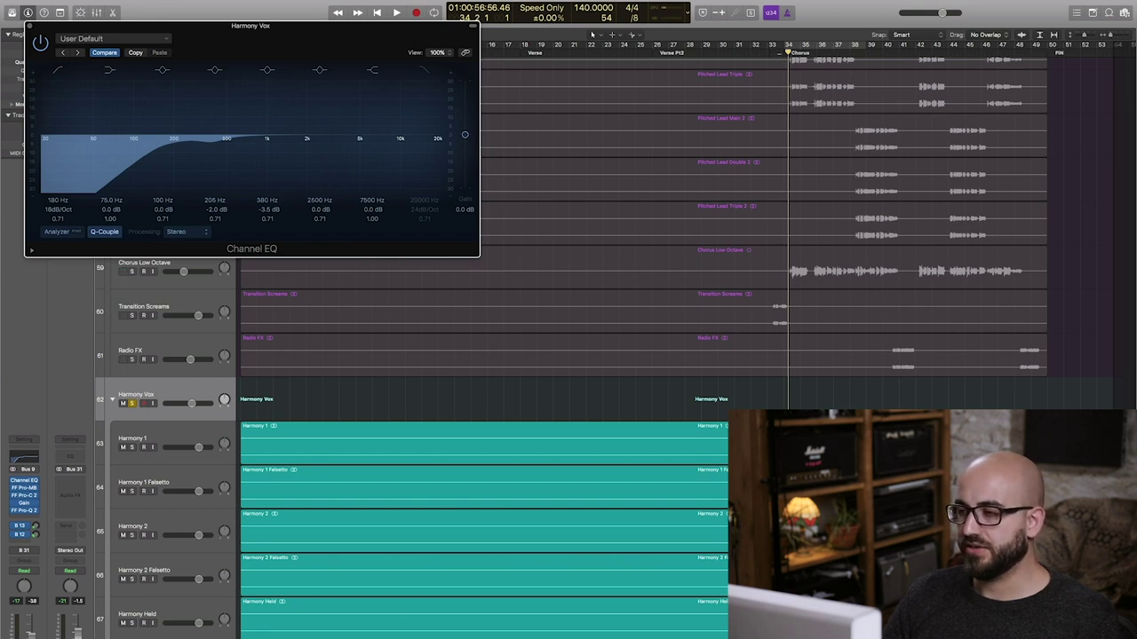
{"action": "scroll", "coordinate": [444, 293], "scroll_direction": "up", "scroll_amount": 1}
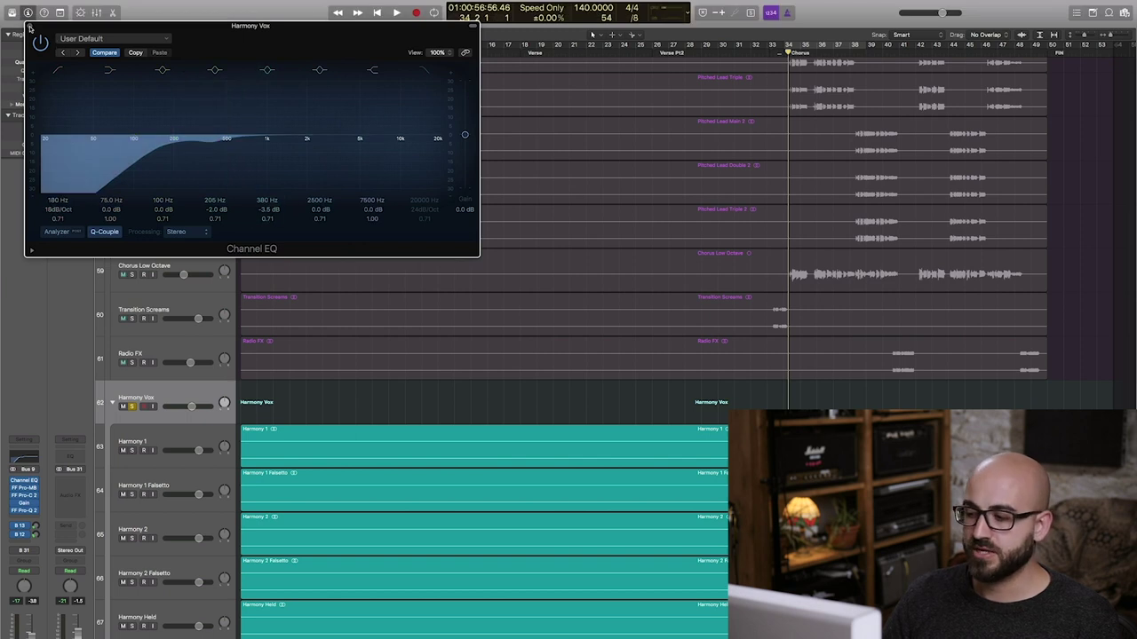
{"action": "left_click", "coordinate": [29, 27]}
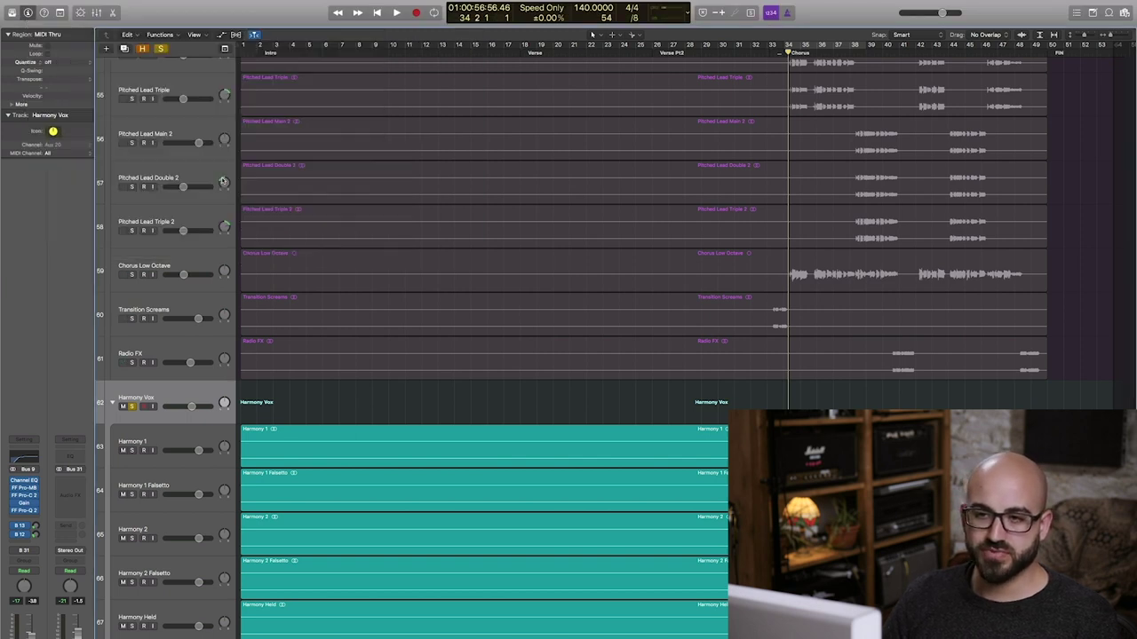
- Open Harmony Vox's FabFilter Pro-MB and examine its three compression bands, their crossover points and the first band's settings
{"action": "left_click", "coordinate": [26, 487]}
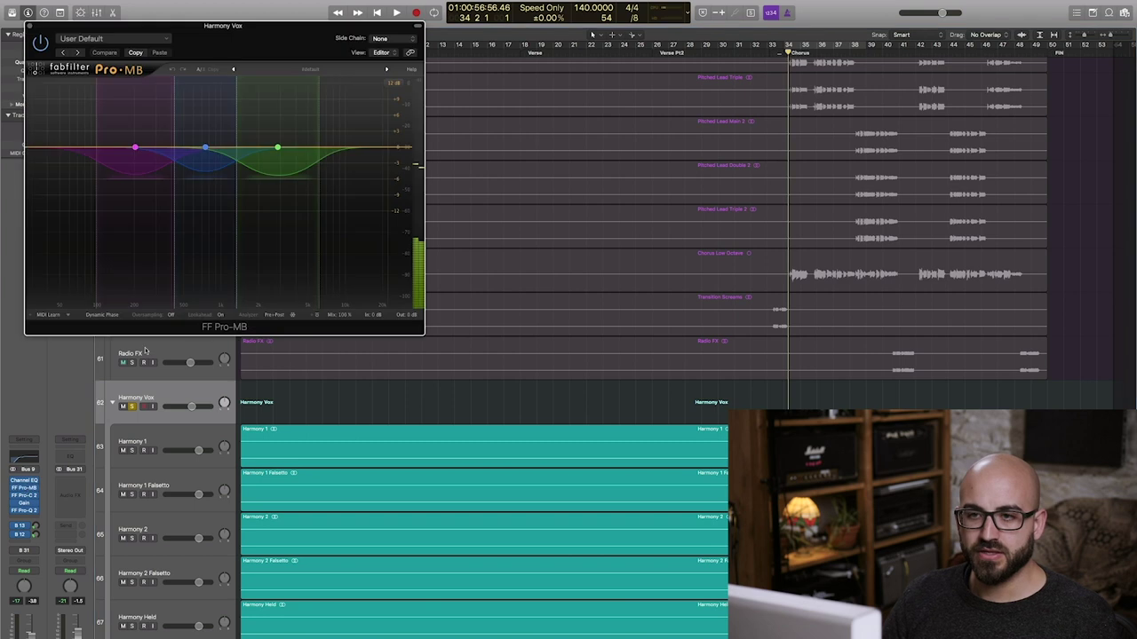
{"action": "left_click_drag", "start_coordinate": [247, 54], "coordinate": [470, 236]}
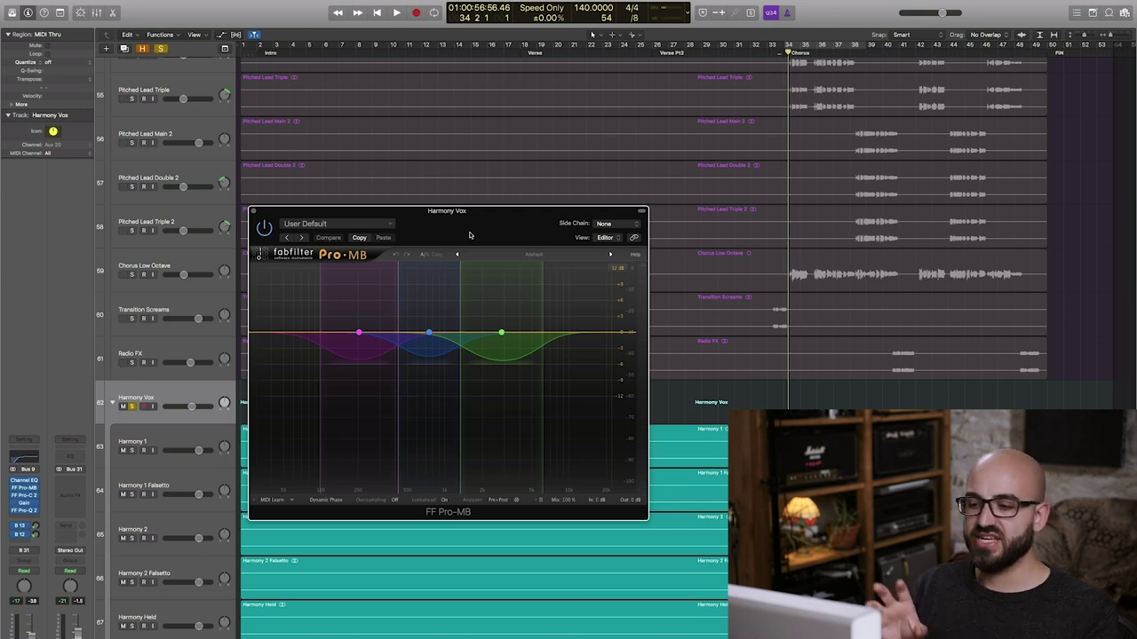
{"action": "left_click", "coordinate": [541, 333]}
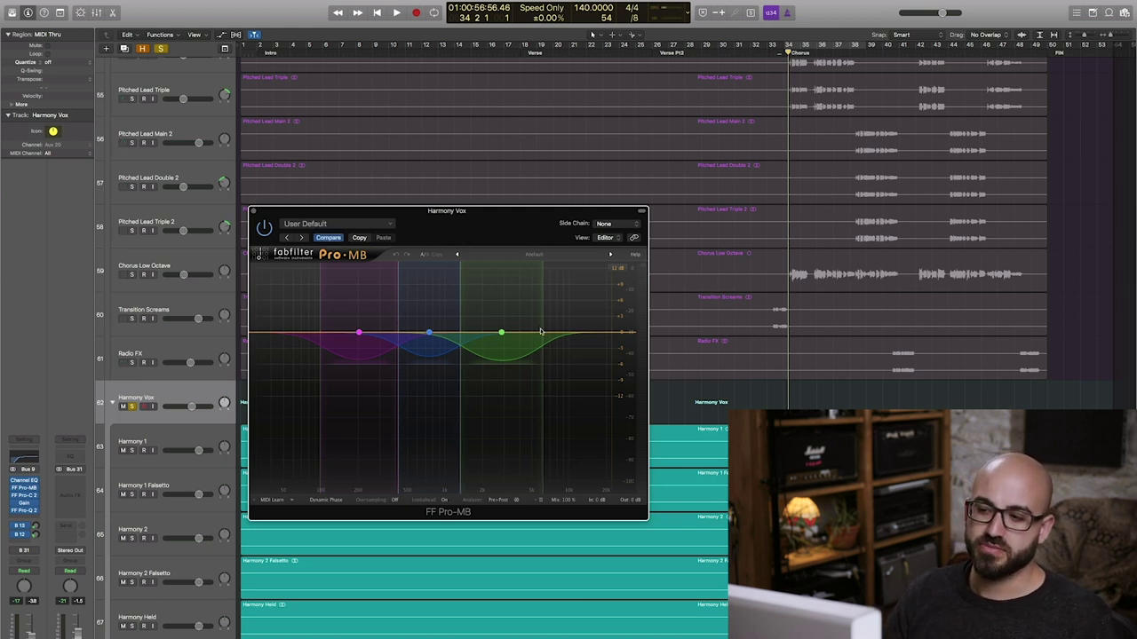
{"action": "left_click", "coordinate": [344, 393]}
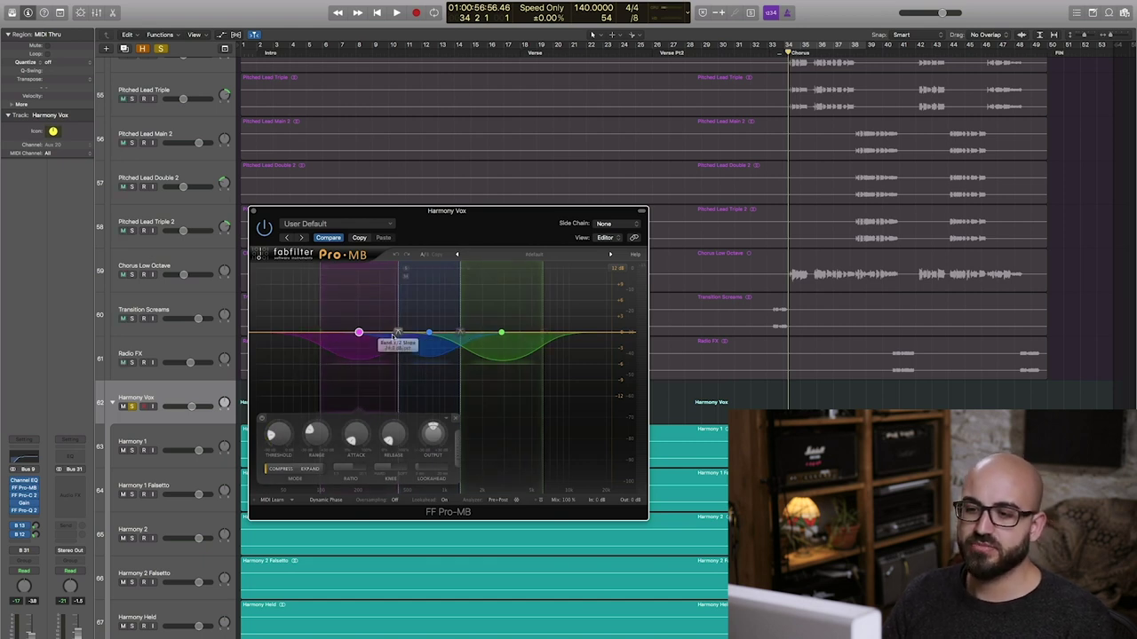
{"action": "left_click_drag", "start_coordinate": [398, 333], "coordinate": [459, 332]}
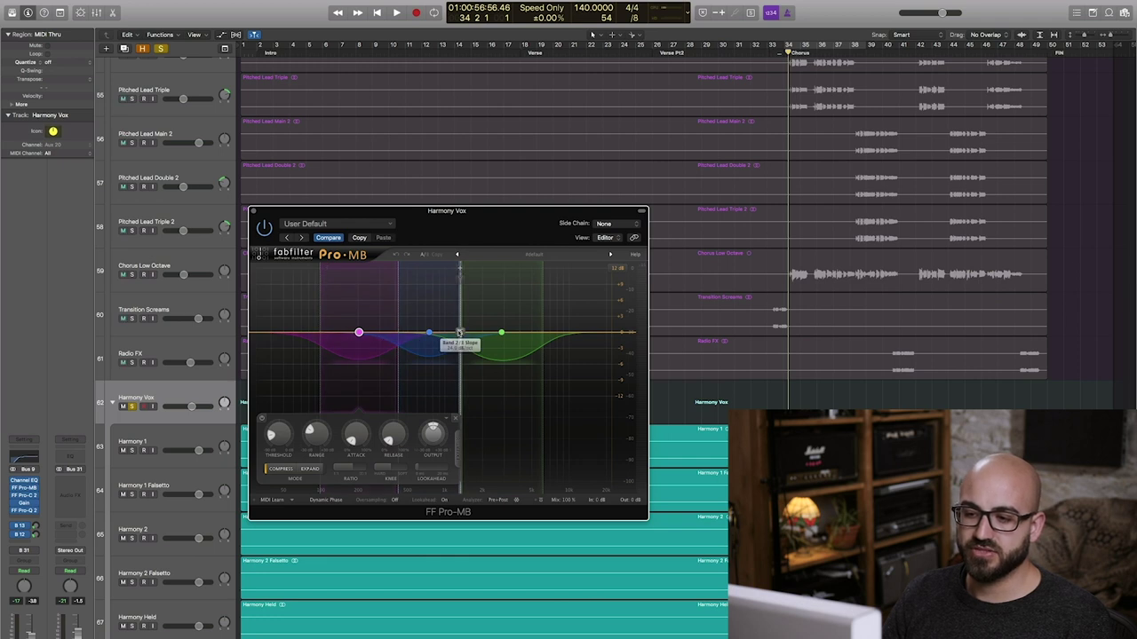
{"action": "mouse_move", "coordinate": [459, 332]}
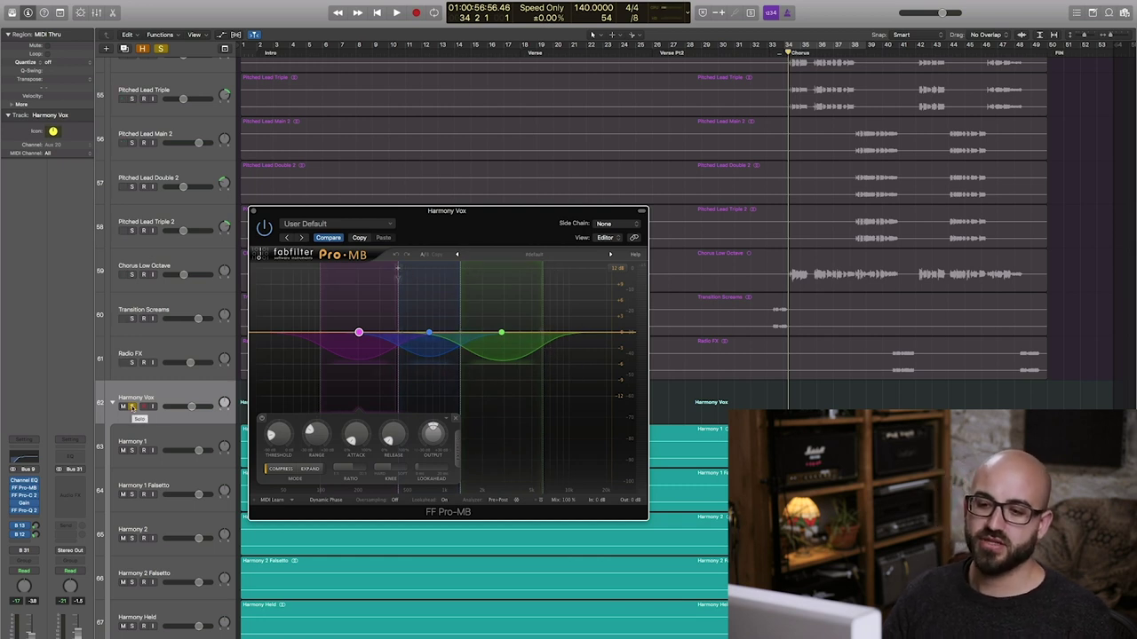
- Bypass Harmony Vox's inserts, audition the harmonies while re-enabling the Channel EQ and Pro-MB, and close the Pro-MB window
{"action": "left_click", "coordinate": [132, 407]}
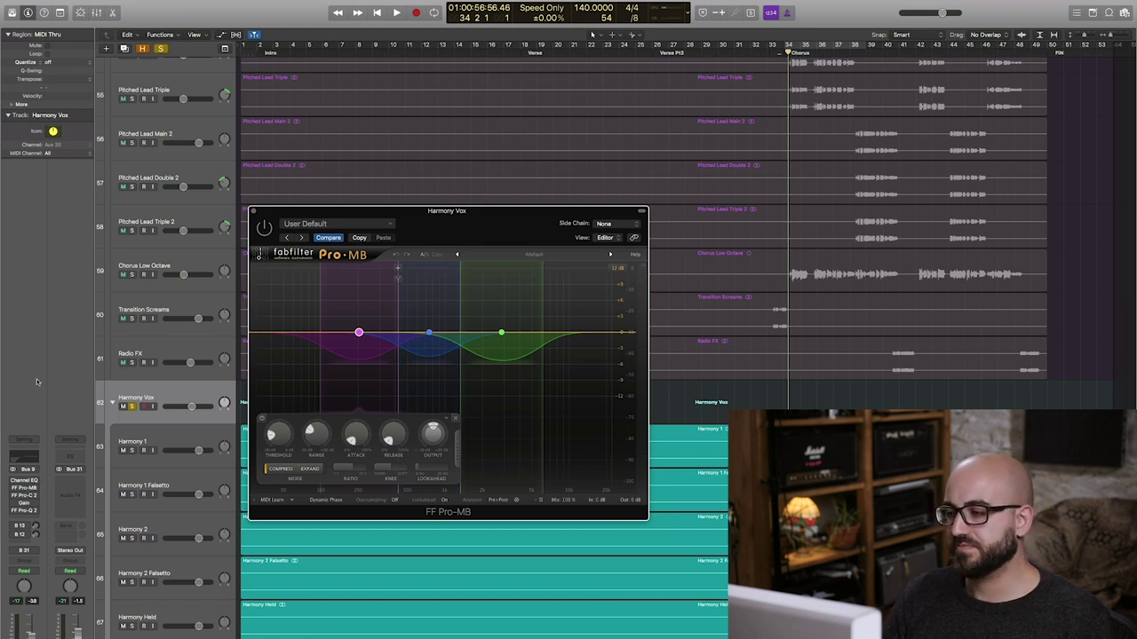
{"action": "key", "text": "space"}
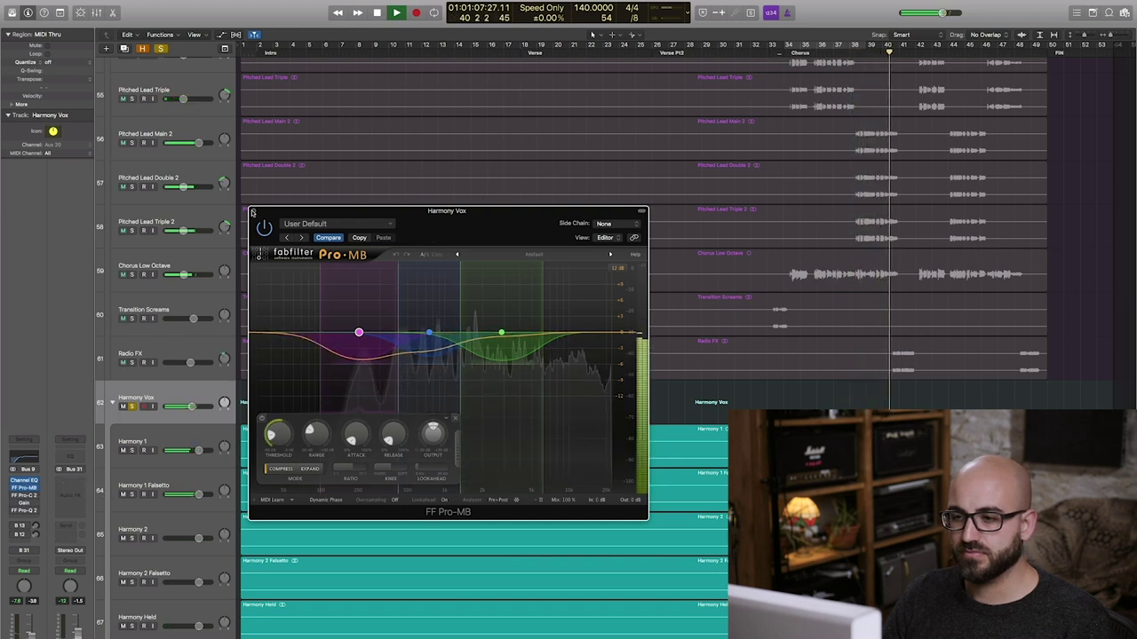
{"action": "key", "text": "space"}
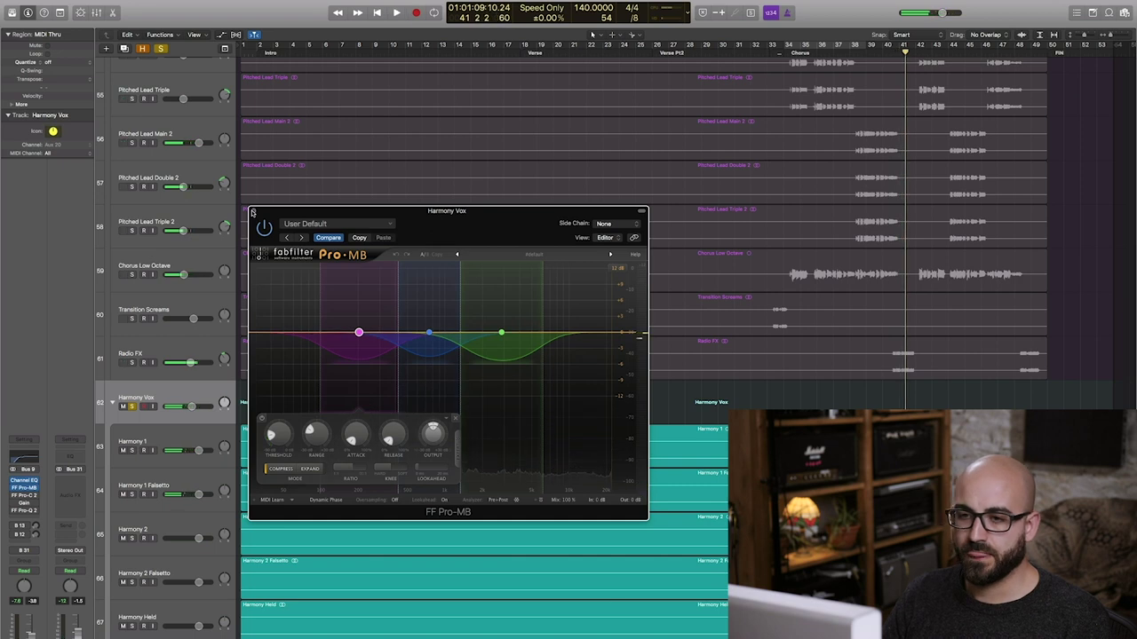
{"action": "left_click", "coordinate": [252, 212]}
- Enable Harmony Vox's FabFilter Pro-C 2, examine its vocal compression settings, audition the harmonies through the chorus from bar 34, and close its window
{"action": "left_click", "coordinate": [783, 52]}
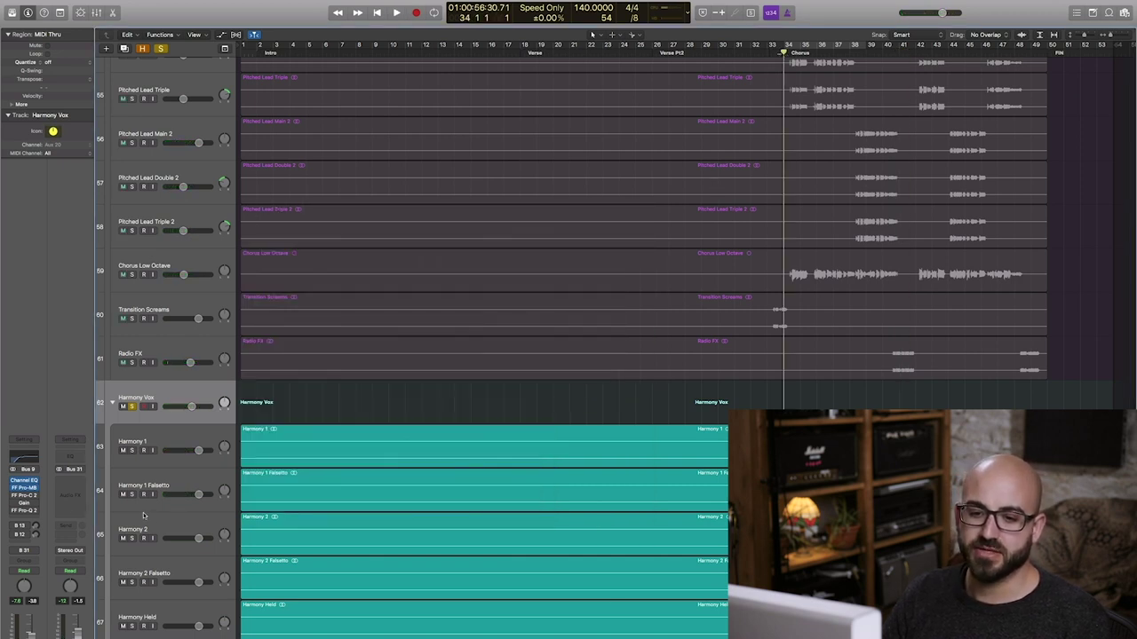
{"action": "left_click", "coordinate": [24, 495]}
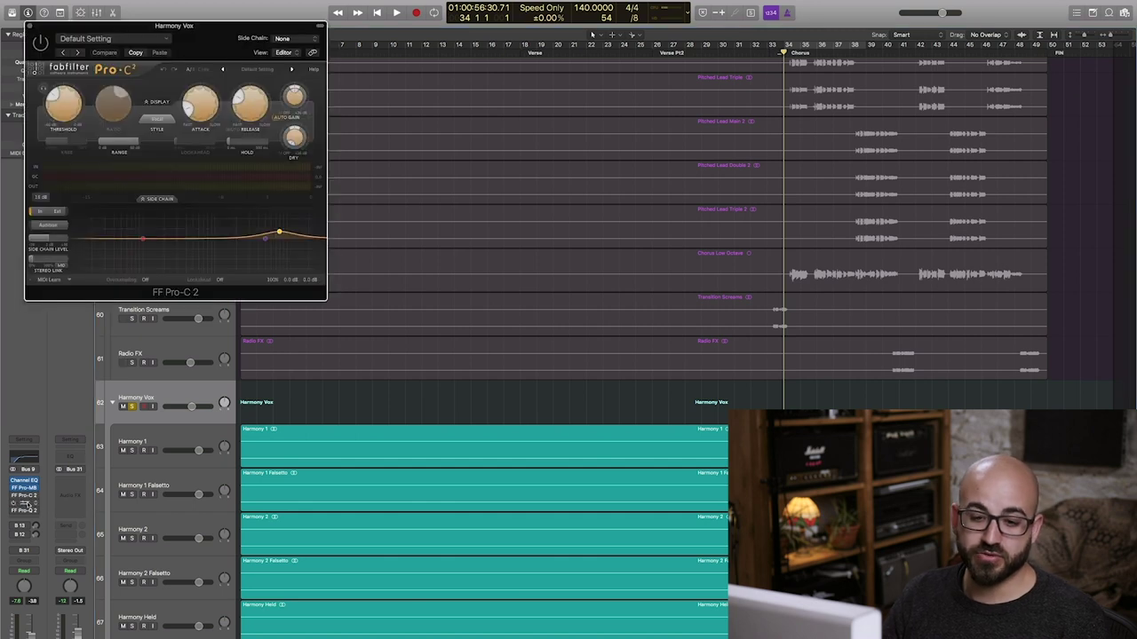
{"action": "left_click_drag", "start_coordinate": [60, 28], "coordinate": [268, 205]}
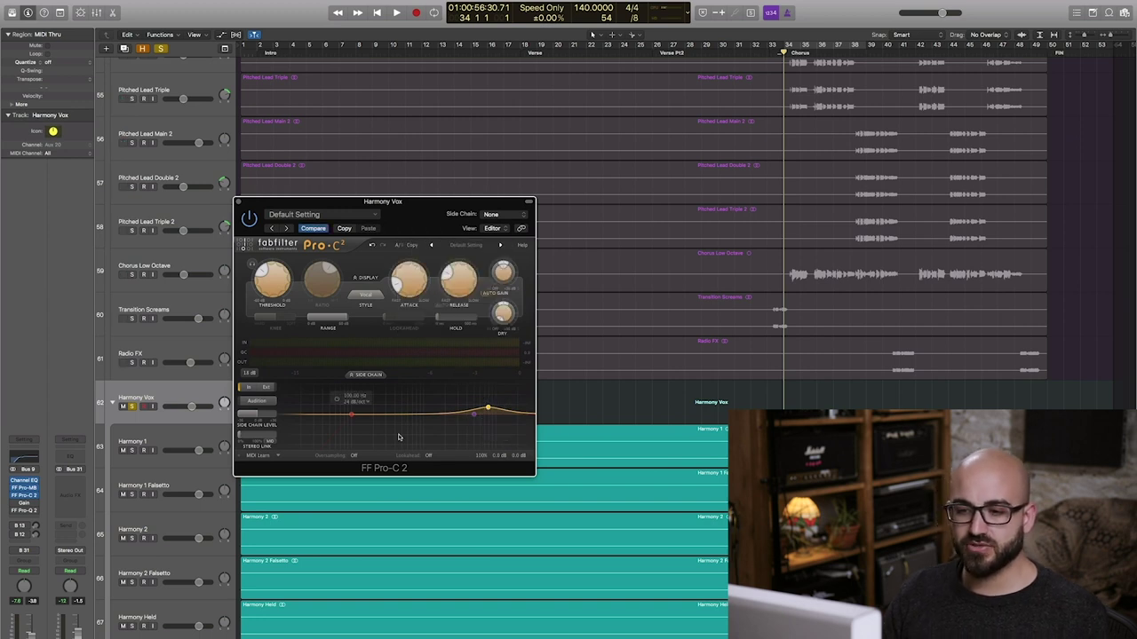
{"action": "mouse_move", "coordinate": [398, 437]}
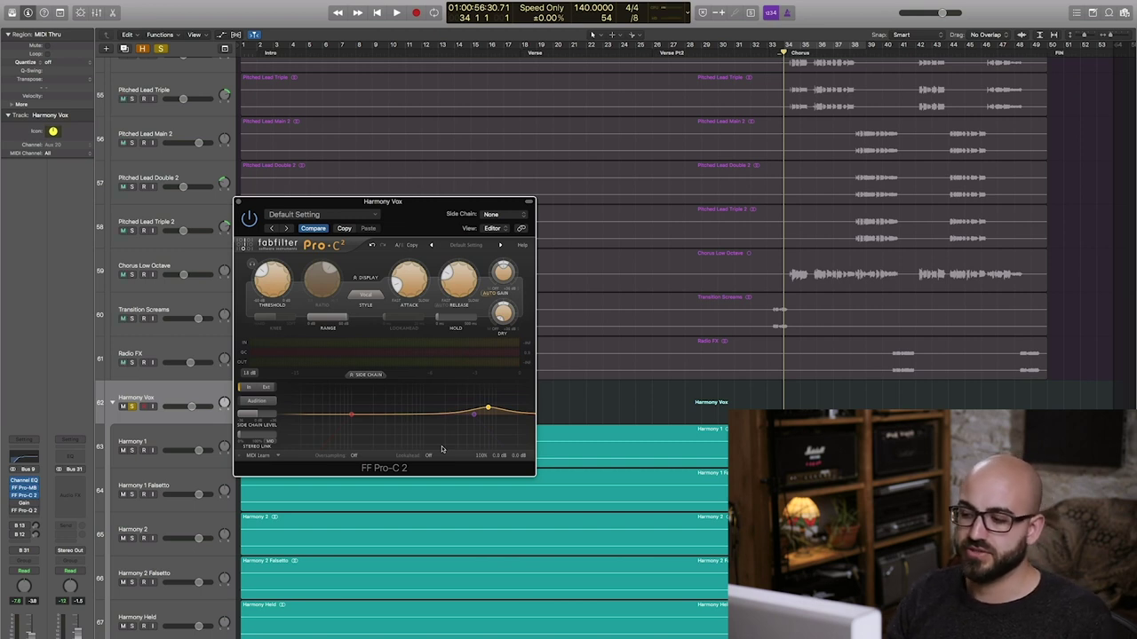
{"action": "left_click_drag", "start_coordinate": [390, 201], "coordinate": [410, 250]}
{"action": "key", "text": "space"}
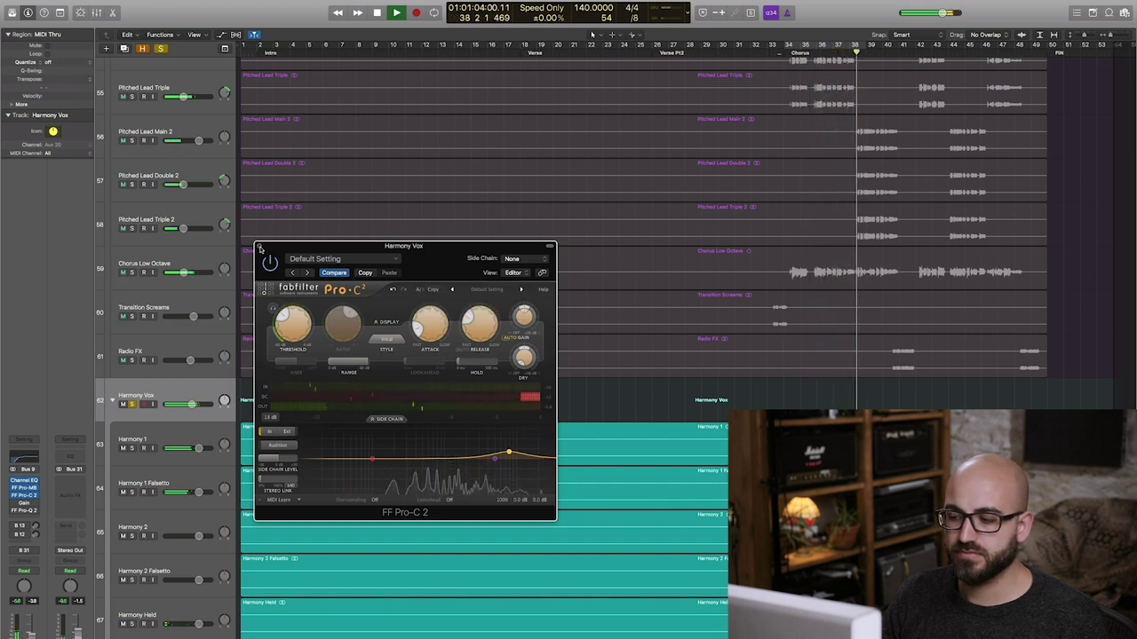
{"action": "key", "text": "space"}
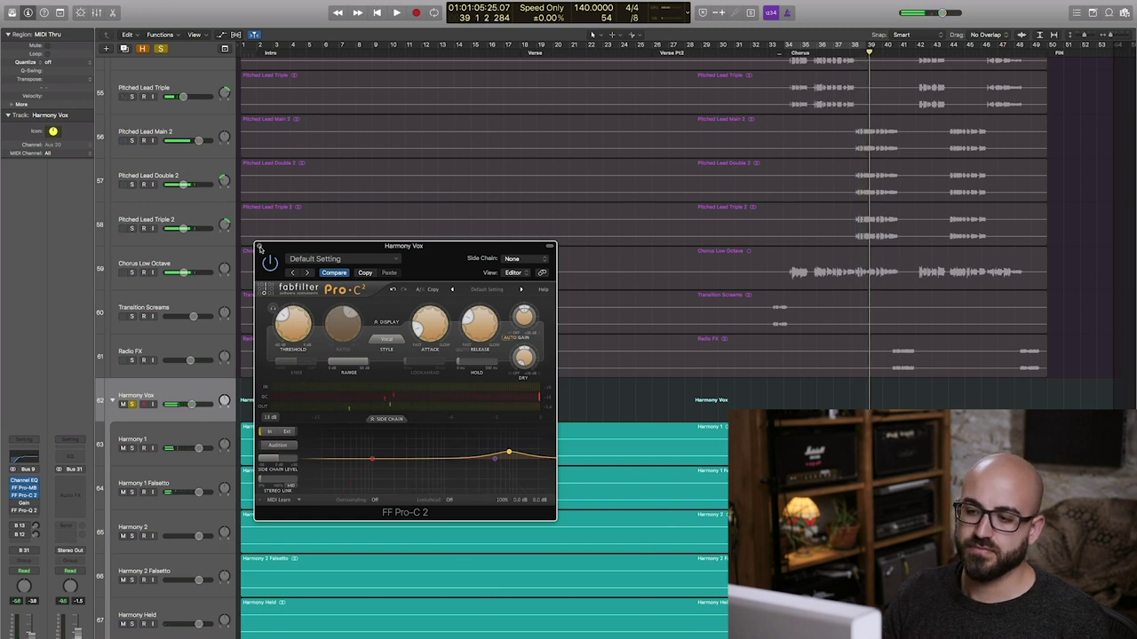
{"action": "left_click", "coordinate": [259, 247]}
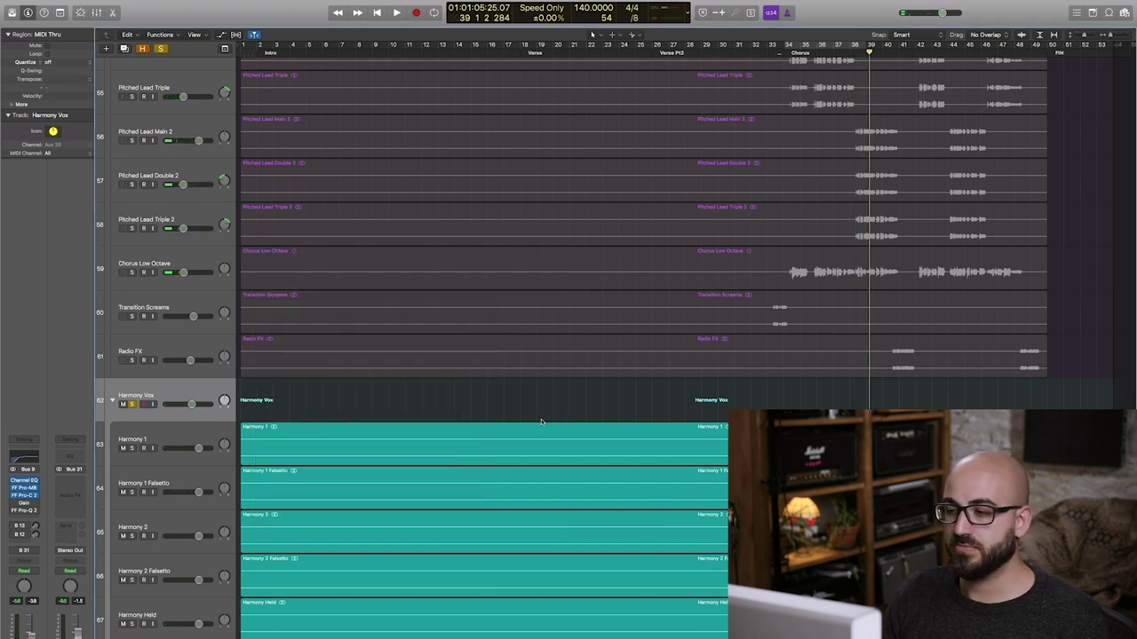
- Open and enable Harmony Vox's Gain plug-in, check its gain setting, and close its window
{"action": "left_click", "coordinate": [15, 504]}
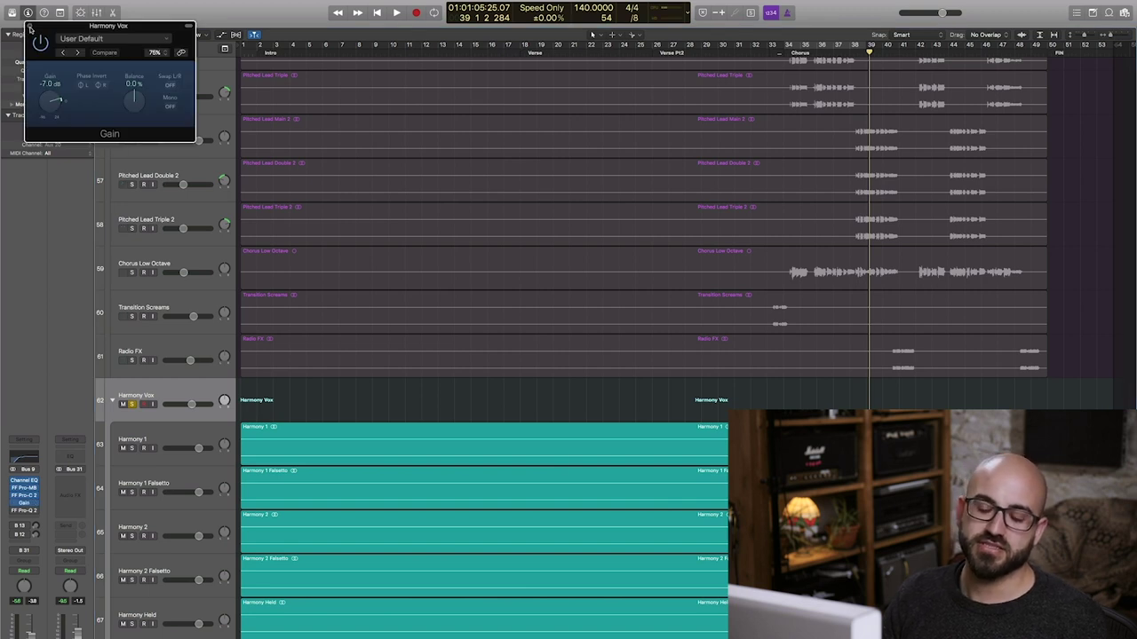
{"action": "left_click", "coordinate": [30, 28]}
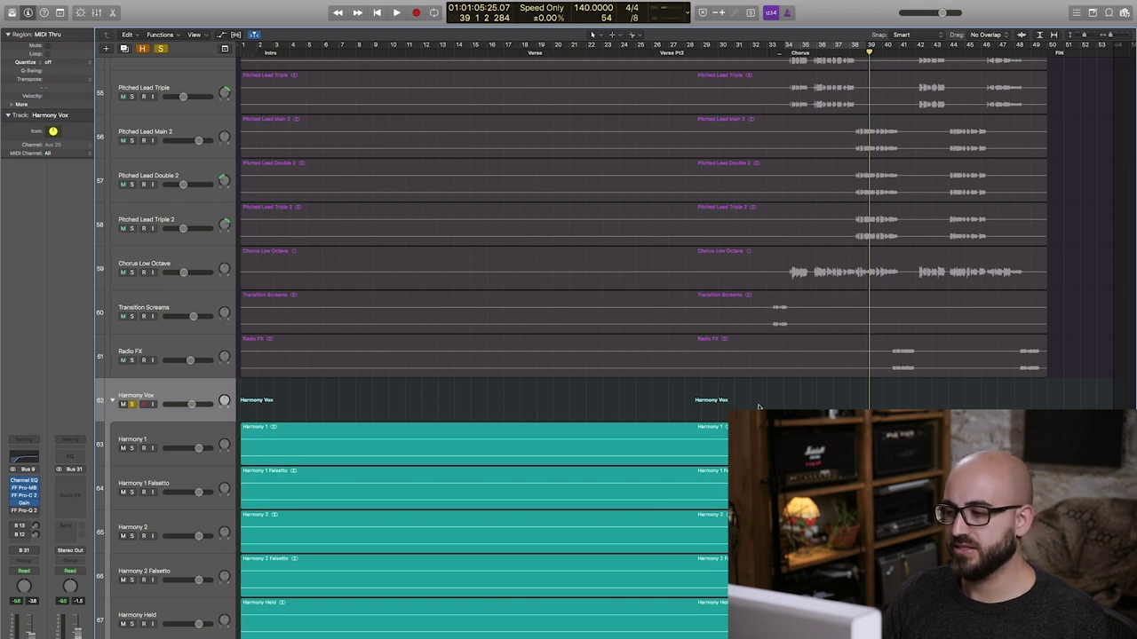
{"action": "key", "text": "super+Left"}
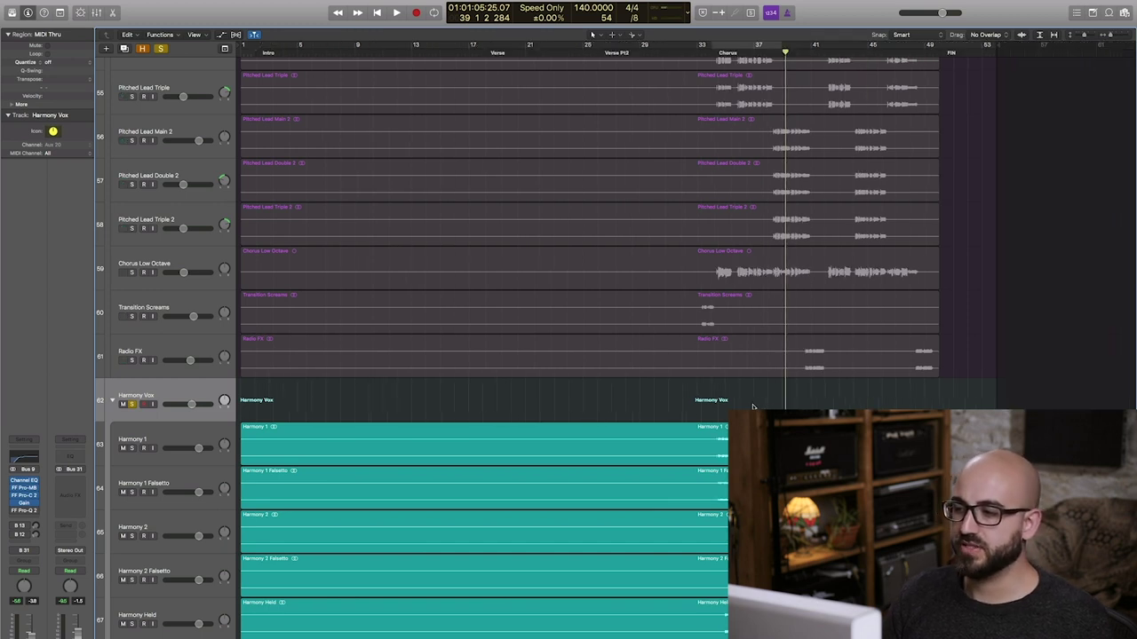
- Enable Harmony Vox's FabFilter Pro-Q 2, examine its mid/side EQ cuts, audition the harmonies through it, and close its window
{"action": "left_click", "coordinate": [20, 510]}
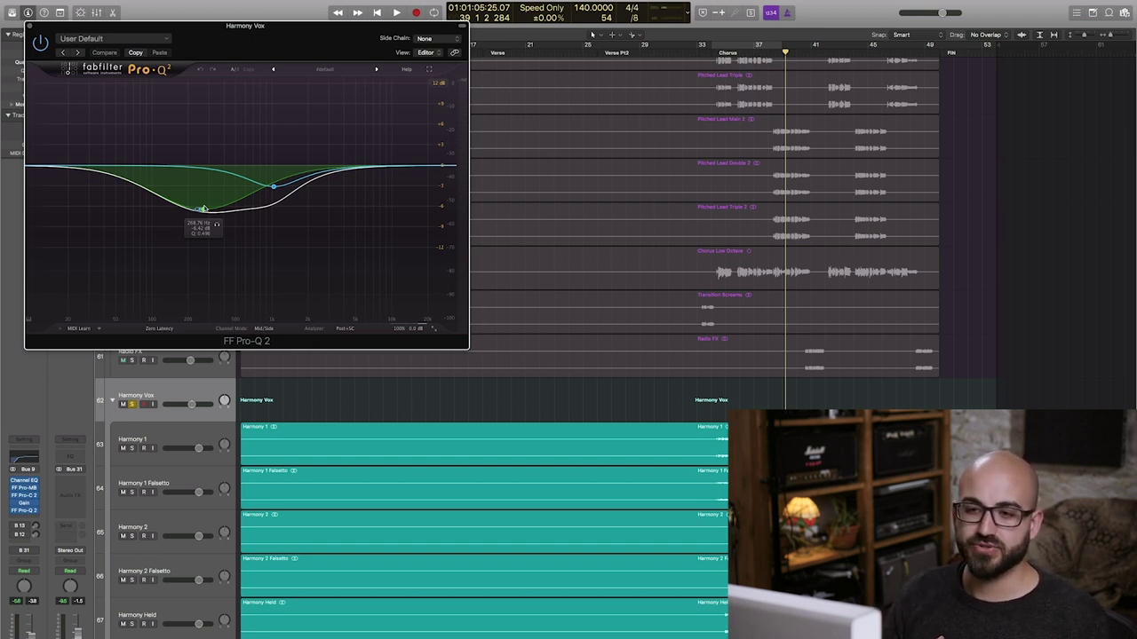
{"action": "left_click", "coordinate": [274, 188]}
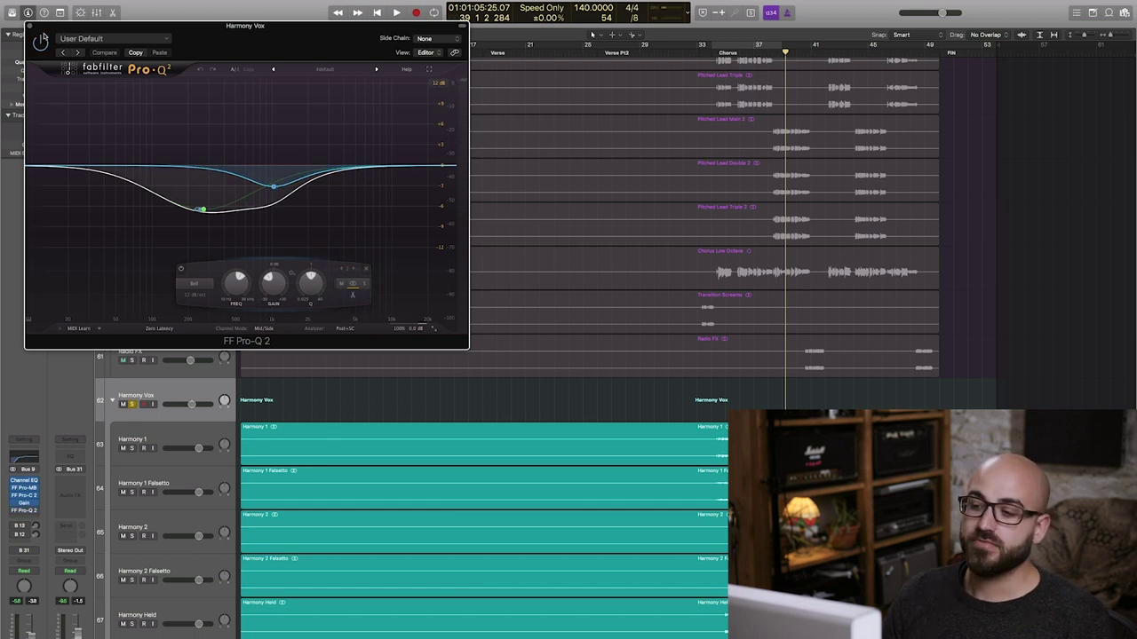
{"action": "left_click_drag", "start_coordinate": [44, 25], "coordinate": [144, 96]}
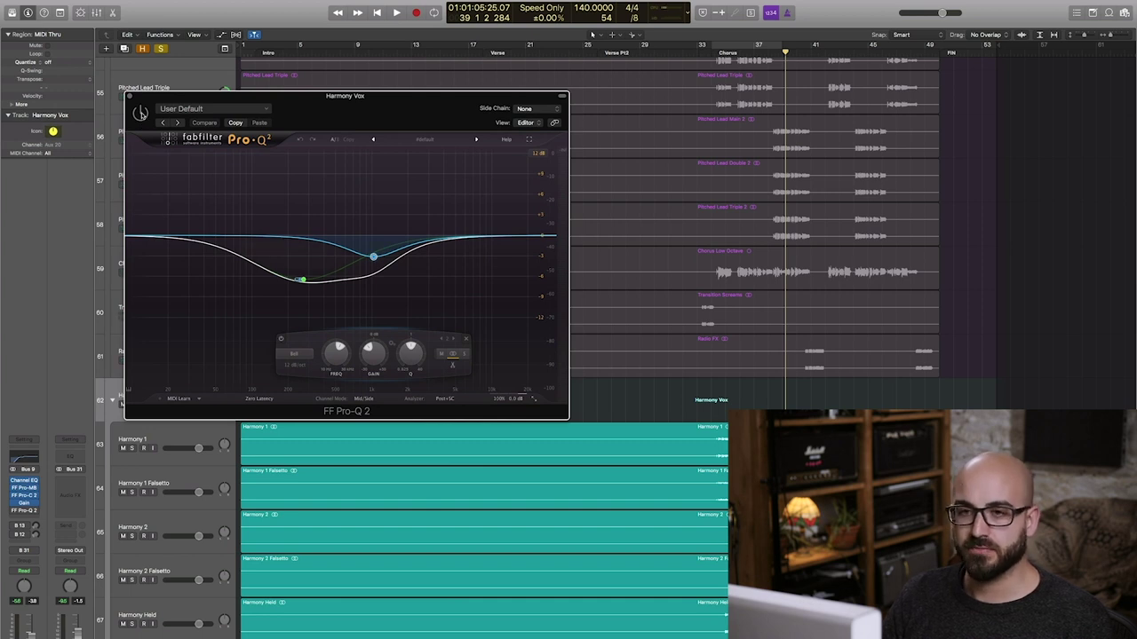
{"action": "key", "text": "space"}
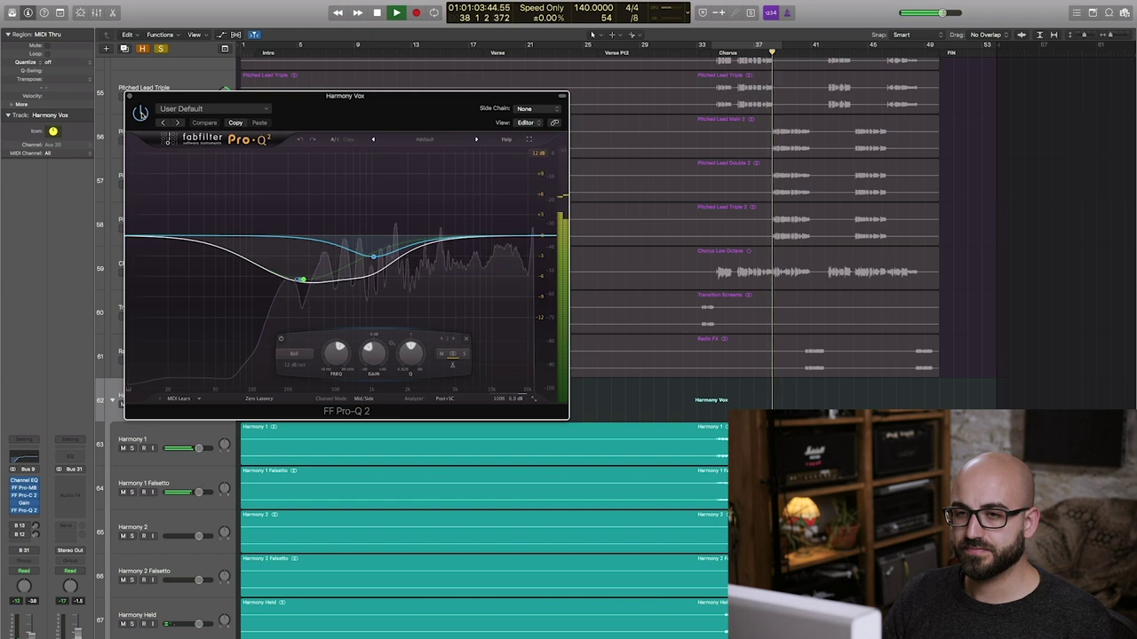
{"action": "key", "text": "space"}
{"action": "key", "text": "super+w"}
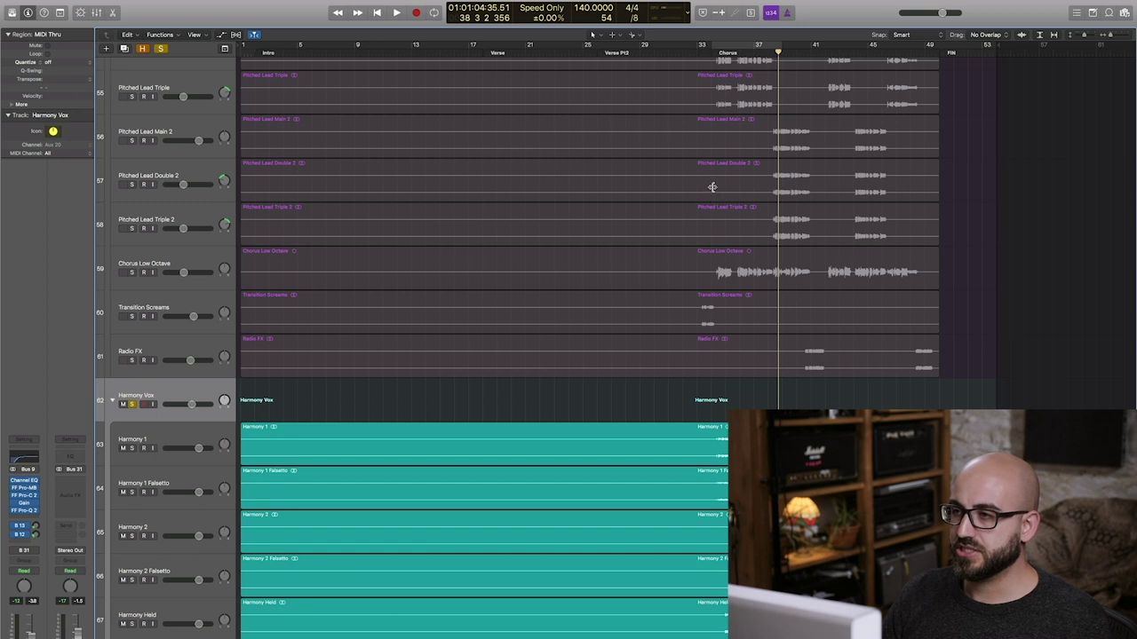
- Audition the soloed Harmony Vox bus with its B 13 and B 12 sends enabled, starting from bar 34, beat 2
{"action": "left_click", "coordinate": [716, 54]}
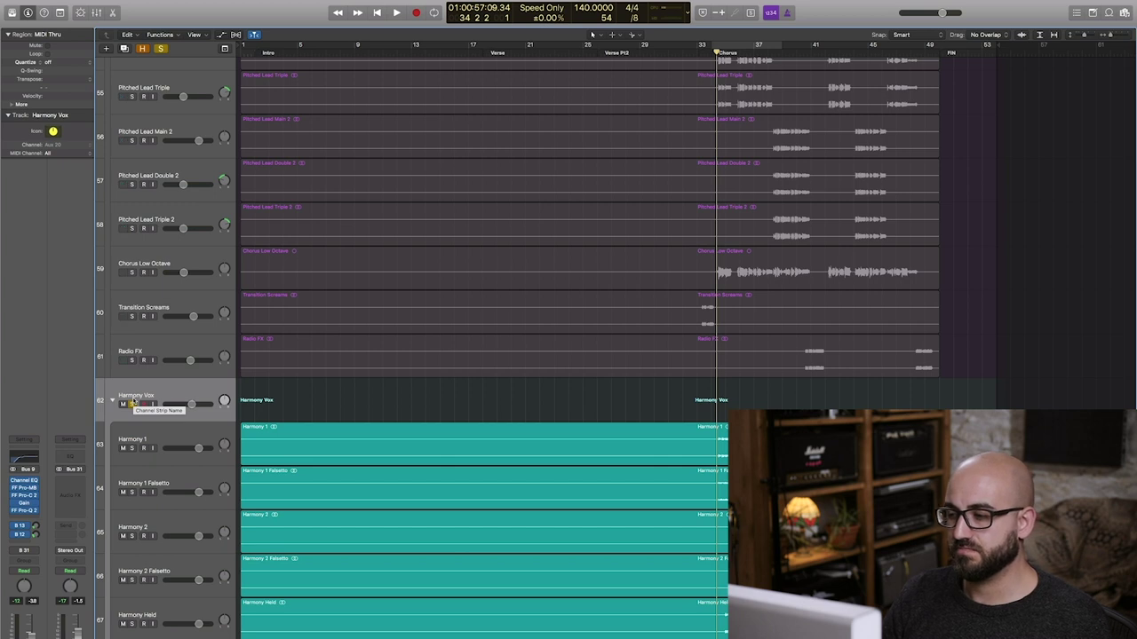
{"action": "key", "text": "space"}
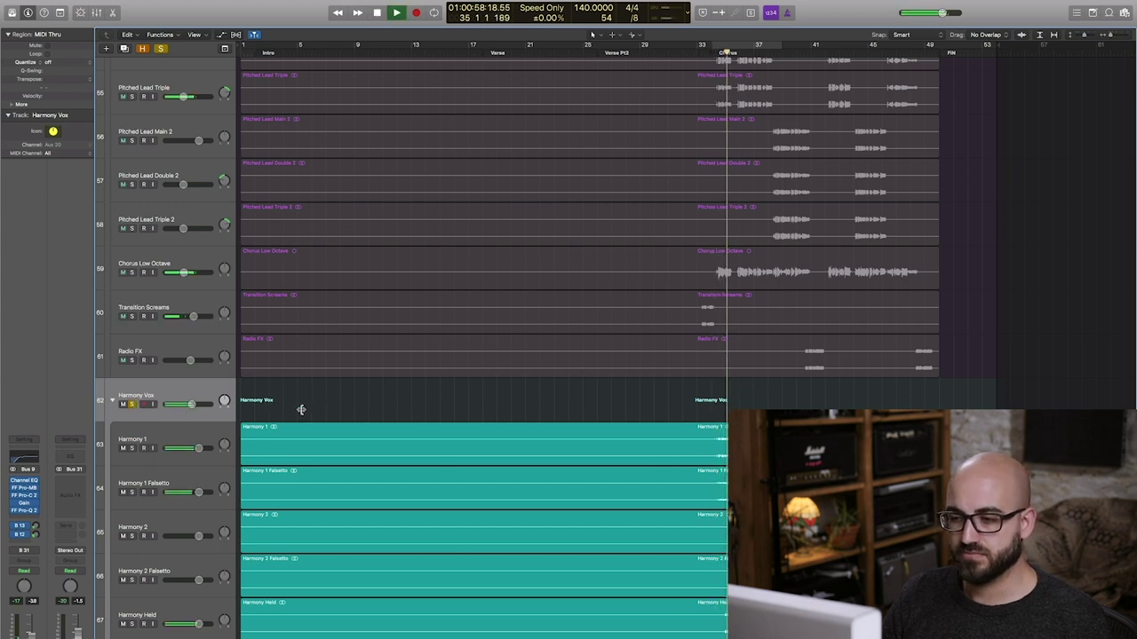
{"action": "key", "text": "super+Up"}
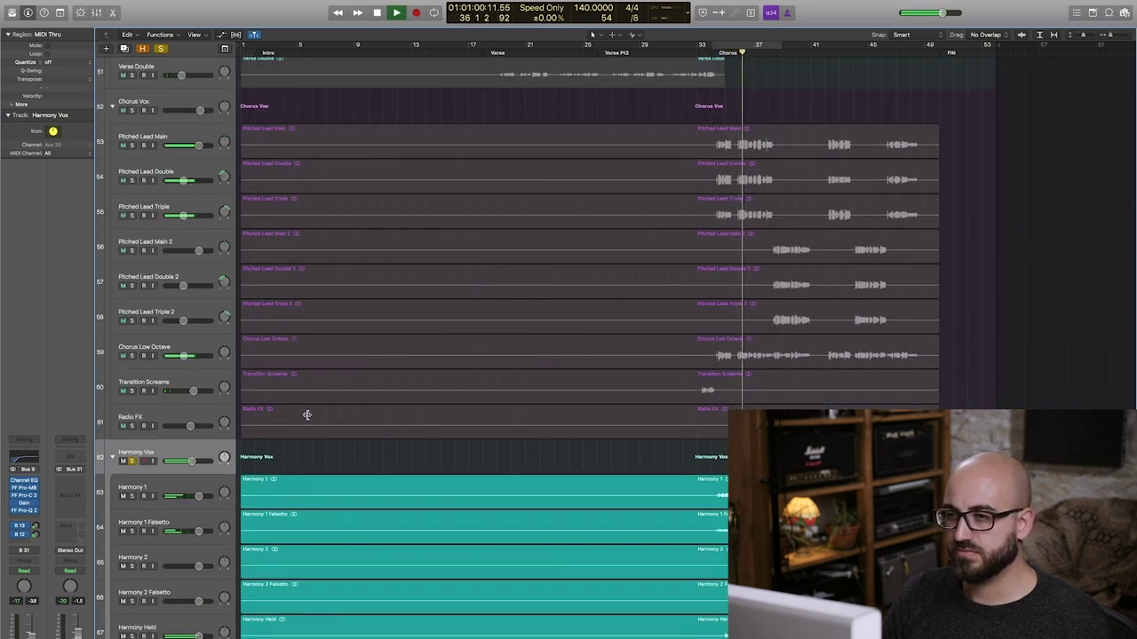
{"action": "scroll", "coordinate": [306, 415], "scroll_direction": "up", "scroll_amount": 10}
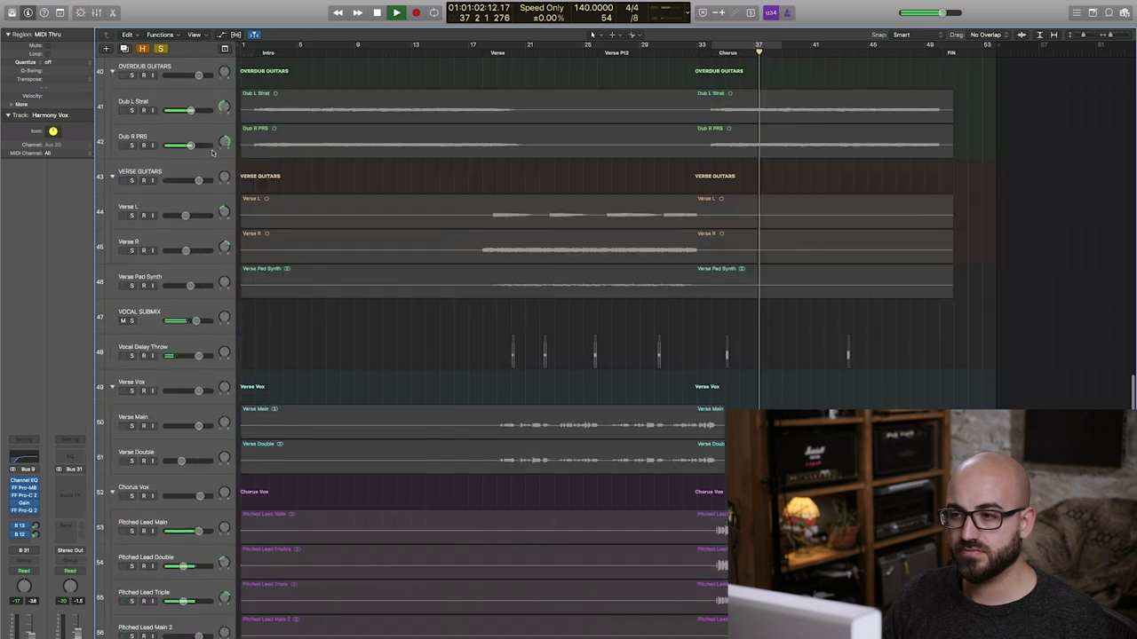
{"action": "key", "text": "super+Up"}
{"action": "key", "text": "space"}
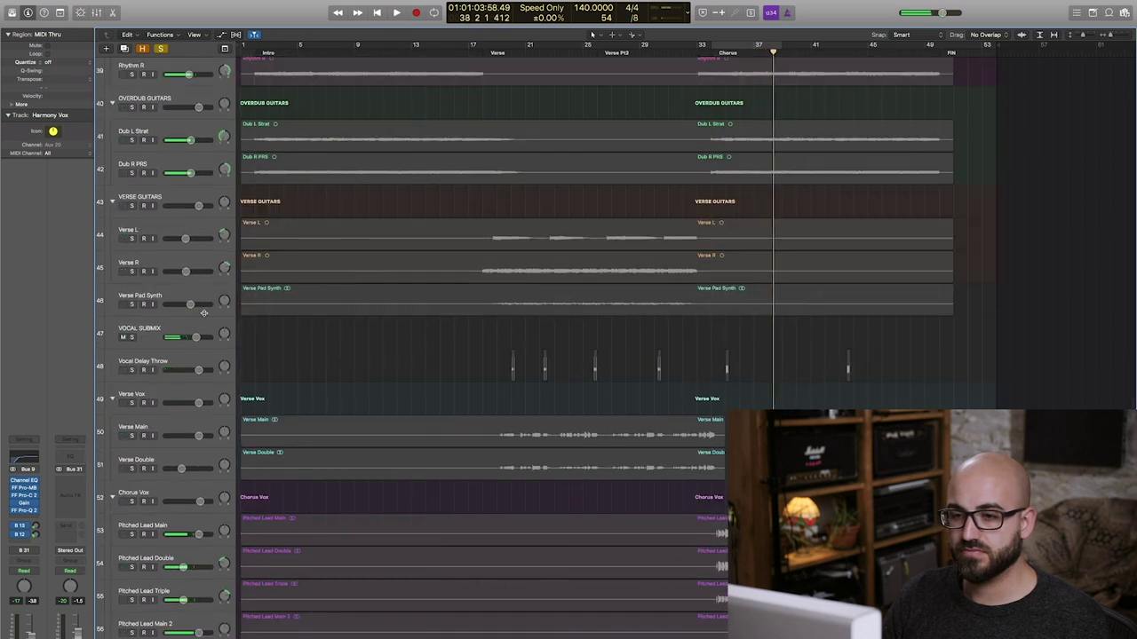
- Solo the VOCAL SUBMIX track and audition the combined lead, harmony and delay throw vocals through the chorus
{"action": "left_click", "coordinate": [132, 339]}
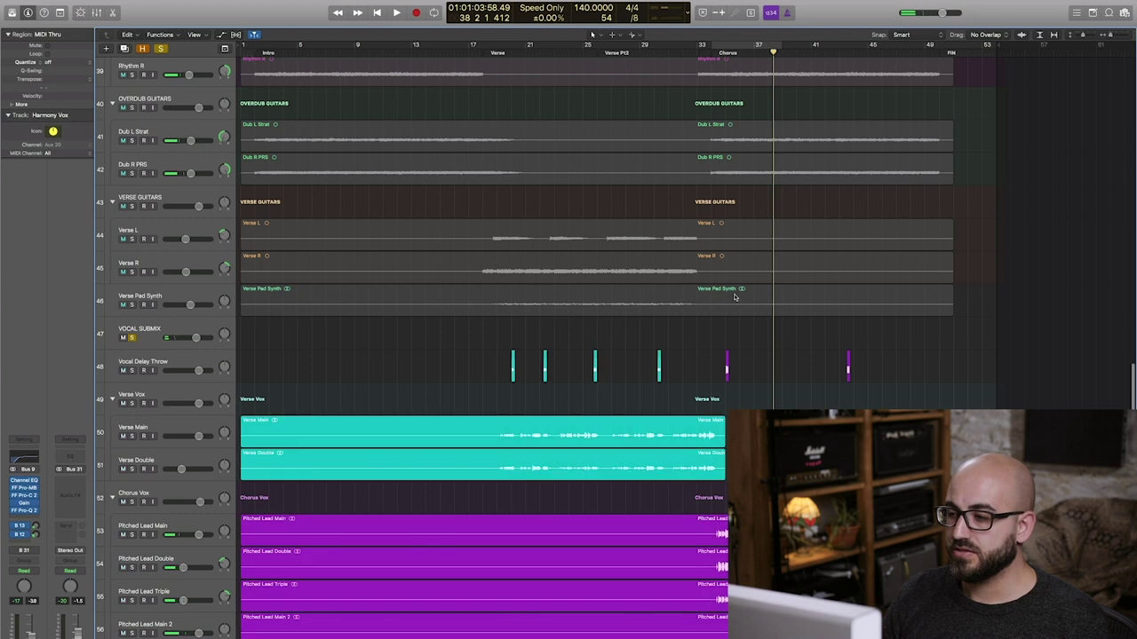
{"action": "scroll", "coordinate": [736, 296], "scroll_direction": "down", "scroll_amount": 3}
{"action": "key", "text": "alt+comma"}
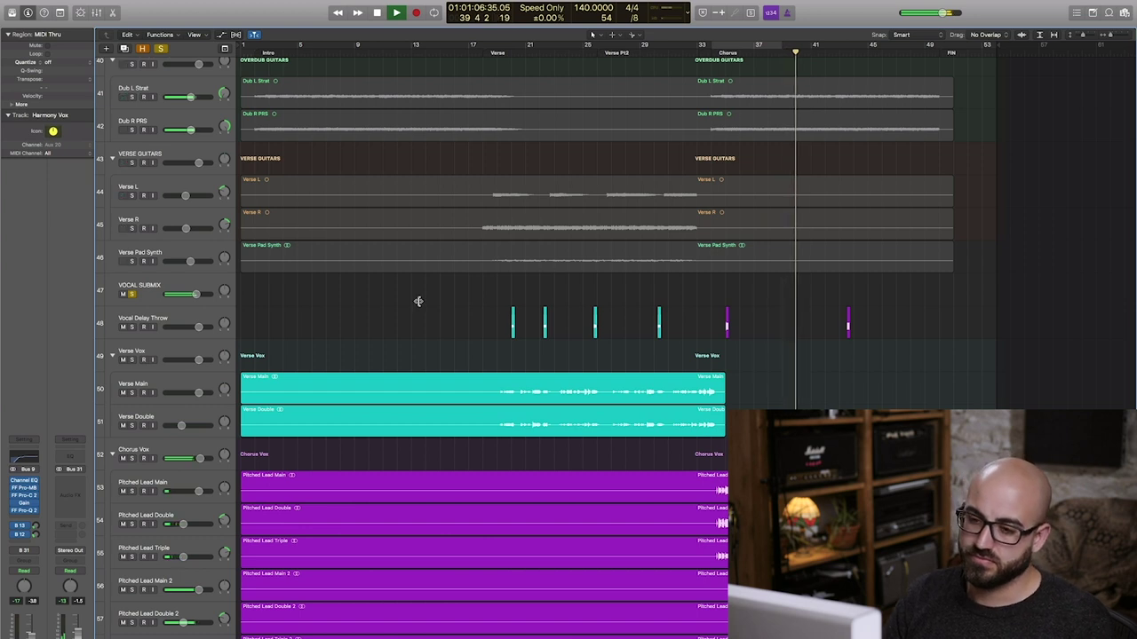
{"action": "scroll", "coordinate": [778, 286], "scroll_direction": "down", "scroll_amount": 5}
{"action": "scroll", "coordinate": [778, 286], "scroll_direction": "down", "scroll_amount": 1}
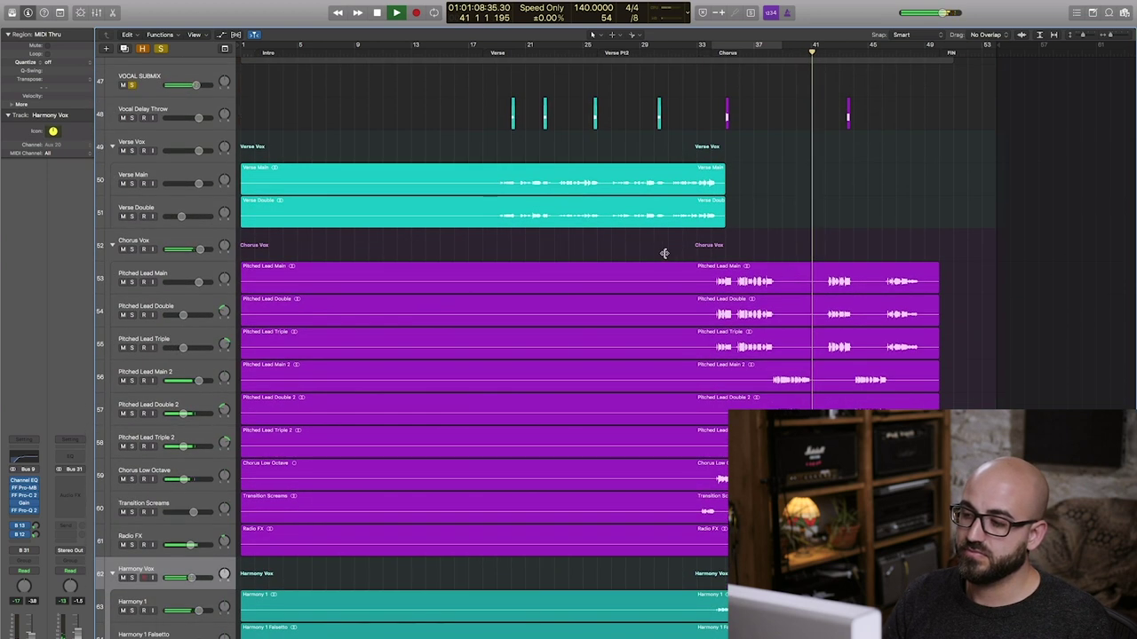
{"action": "scroll", "coordinate": [670, 253], "scroll_direction": "up", "scroll_amount": 3}
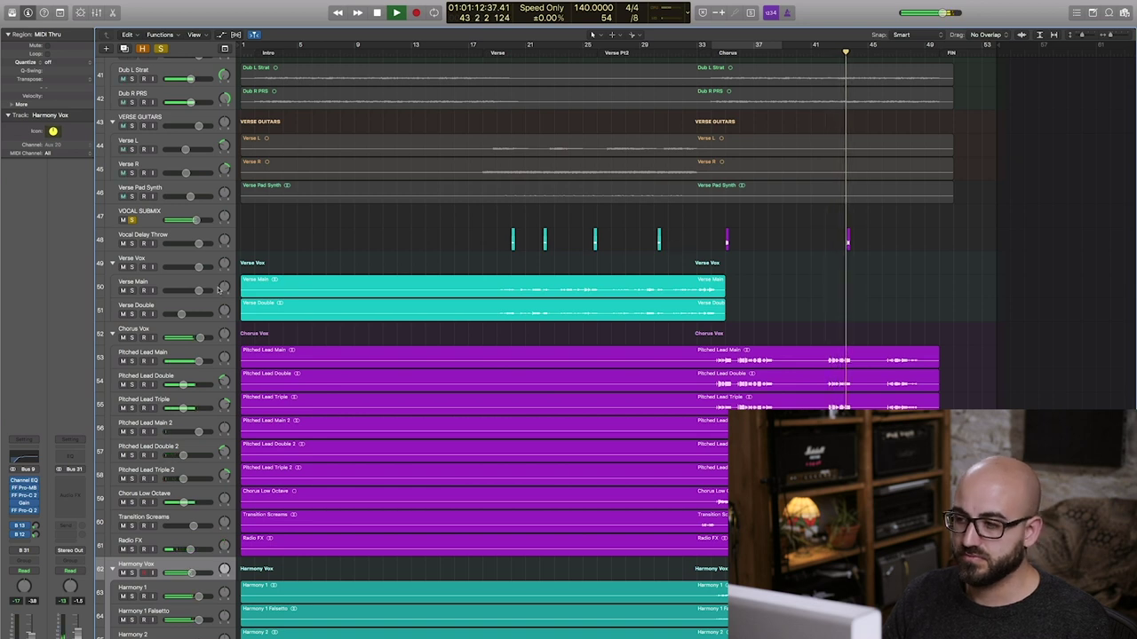
{"action": "scroll", "coordinate": [220, 291], "scroll_direction": "down", "scroll_amount": 1}
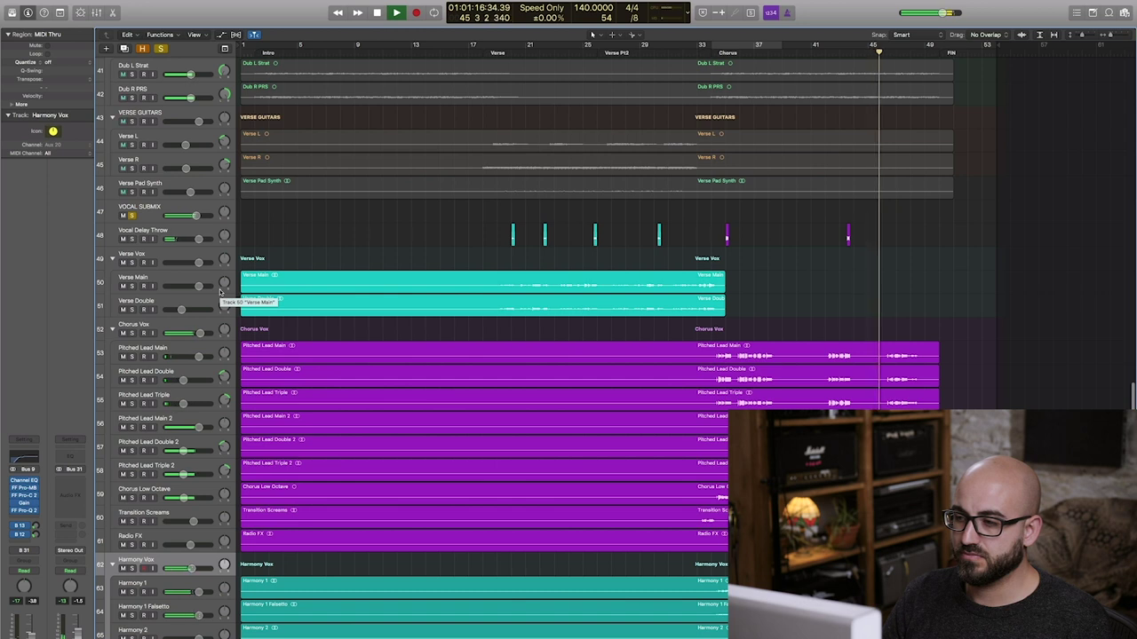
- Unsolo the VOCAL SUBMIX track and return to the full mix at bar 1
{"action": "left_click", "coordinate": [131, 216]}
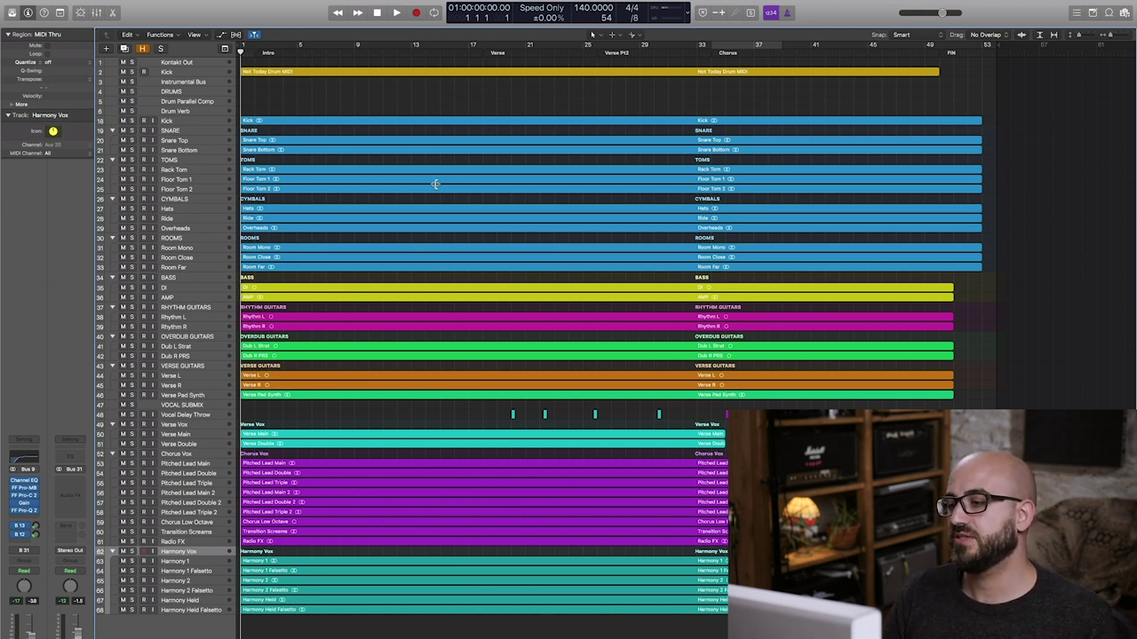
{"action": "key", "text": "space"}
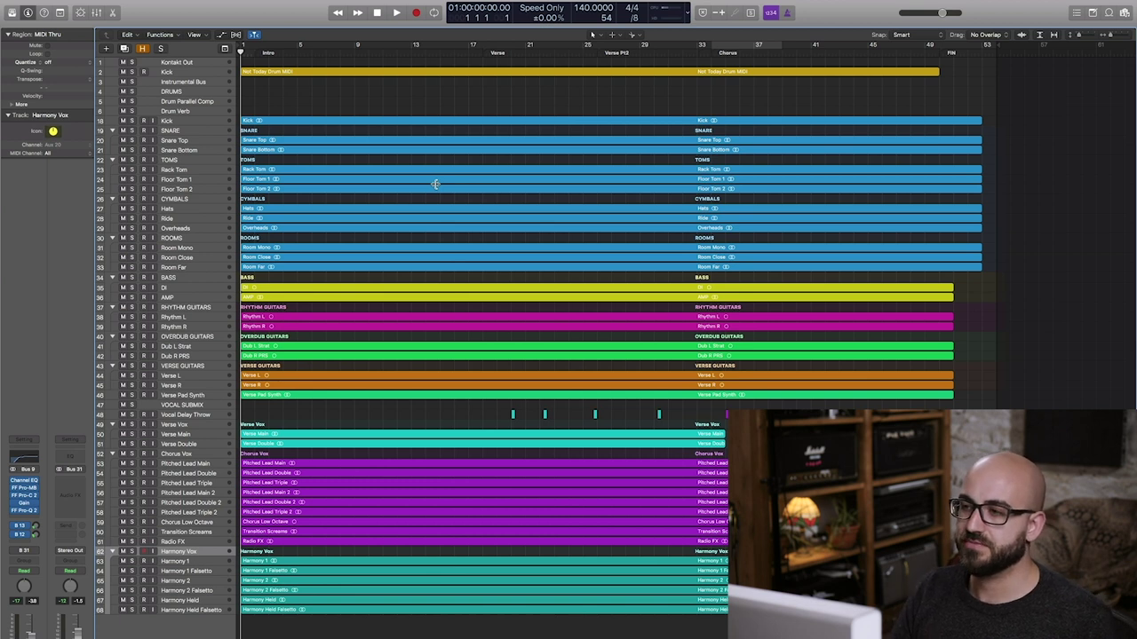